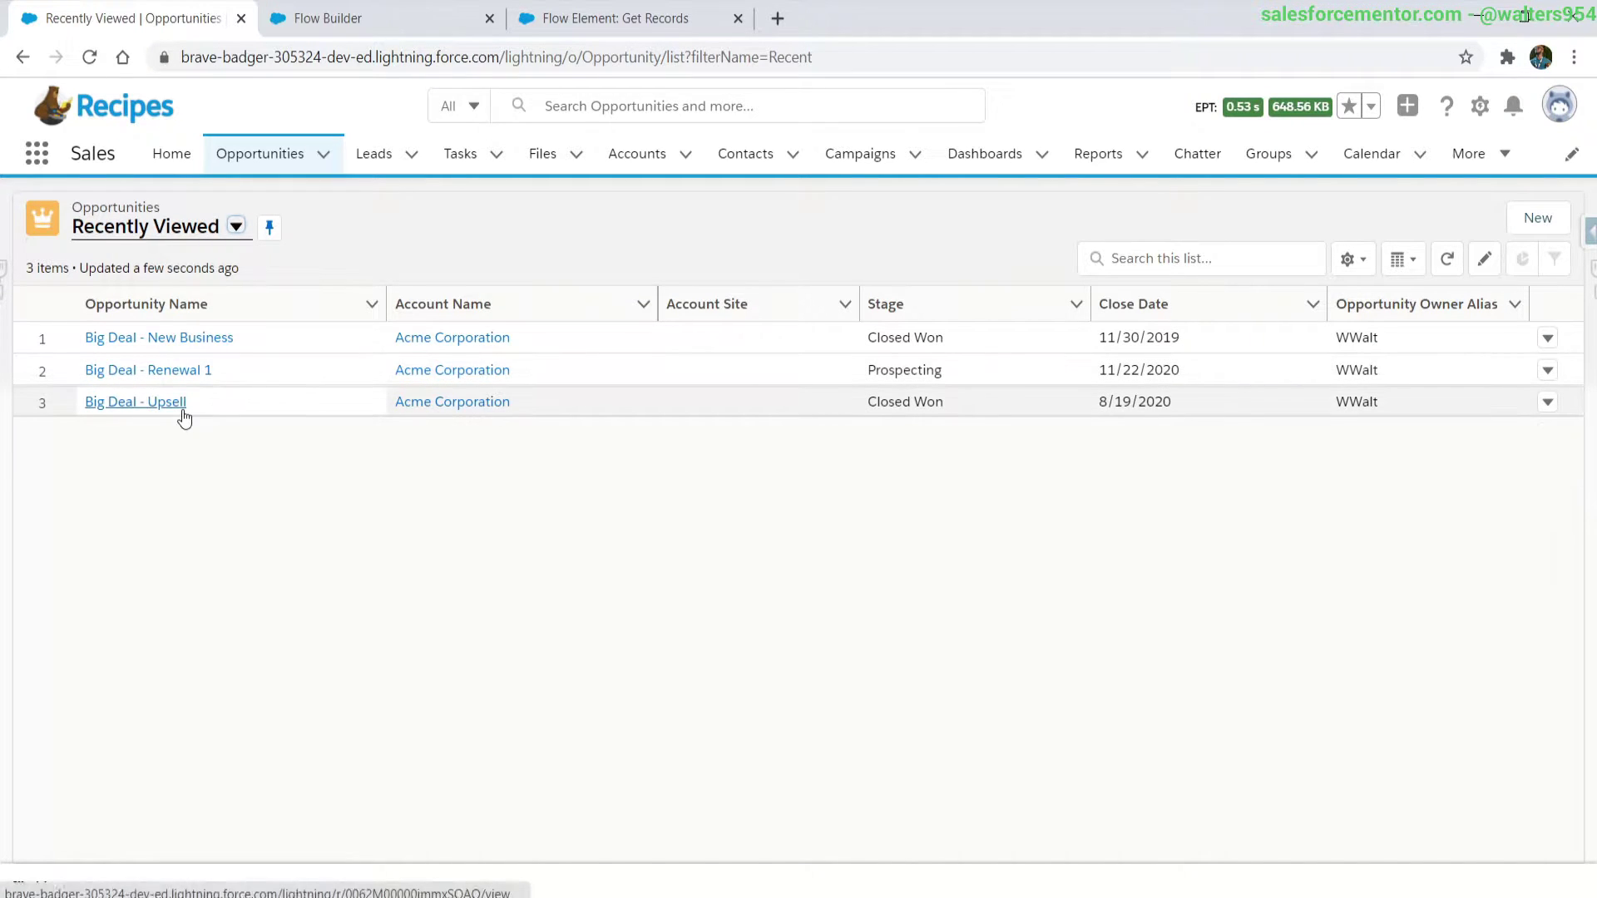
- Review the record type of the Big Deal - New Business opportunity, and the details and related opportunity of Big Deal - Renewal 1
{"action": "left_click", "coordinate": [204, 348]}
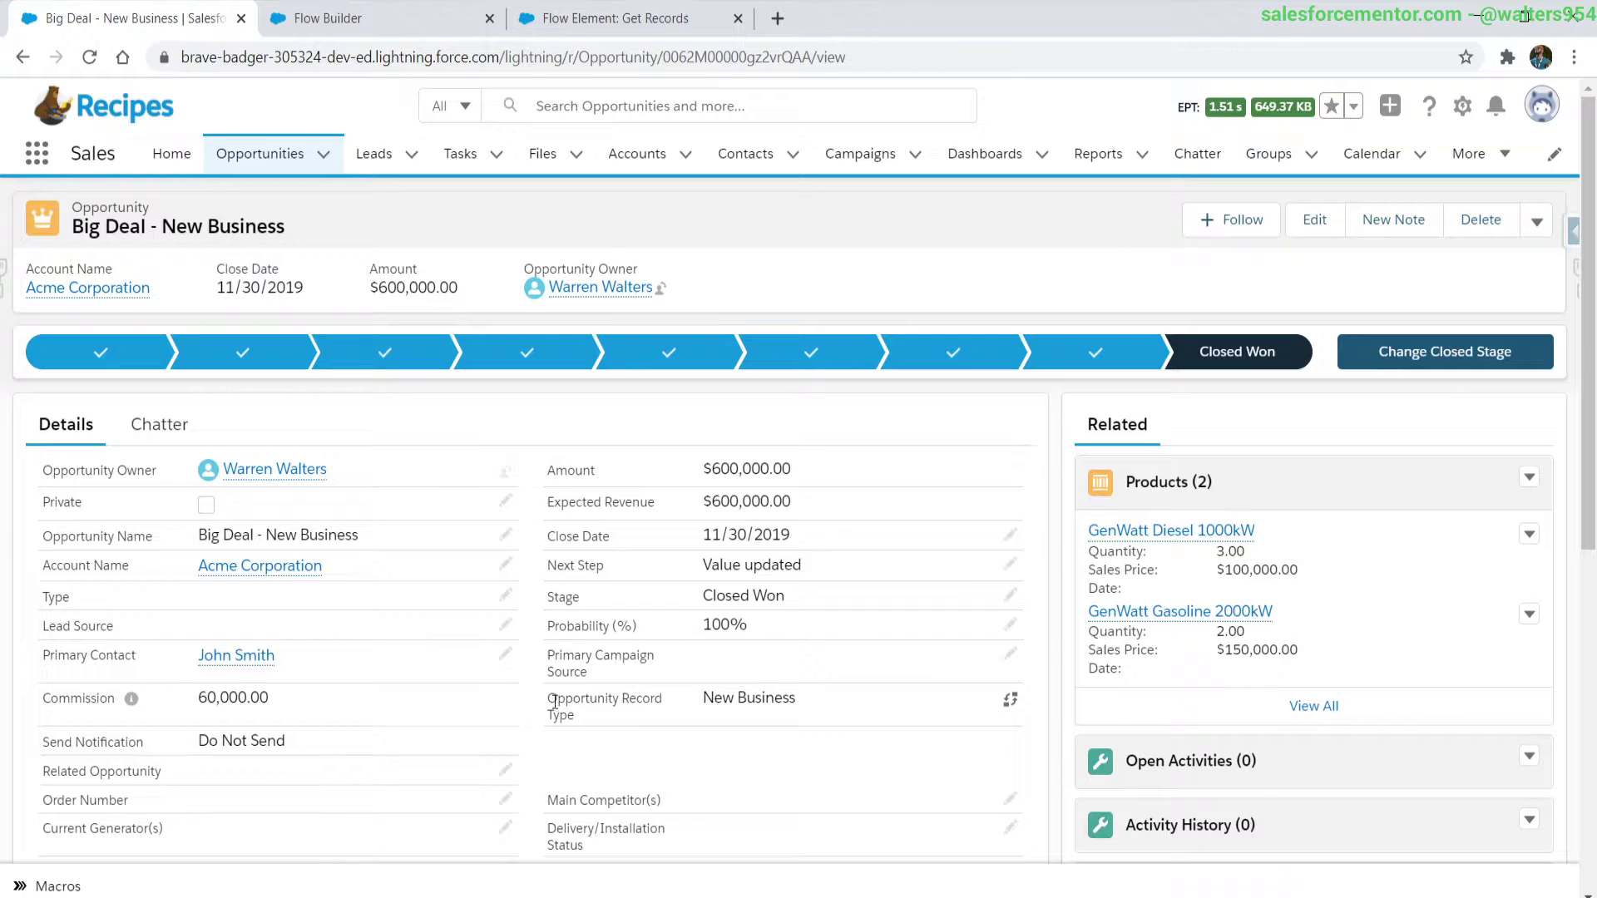
{"action": "left_click_drag", "start_coordinate": [549, 697], "coordinate": [582, 722]}
{"action": "left_click", "coordinate": [244, 163]}
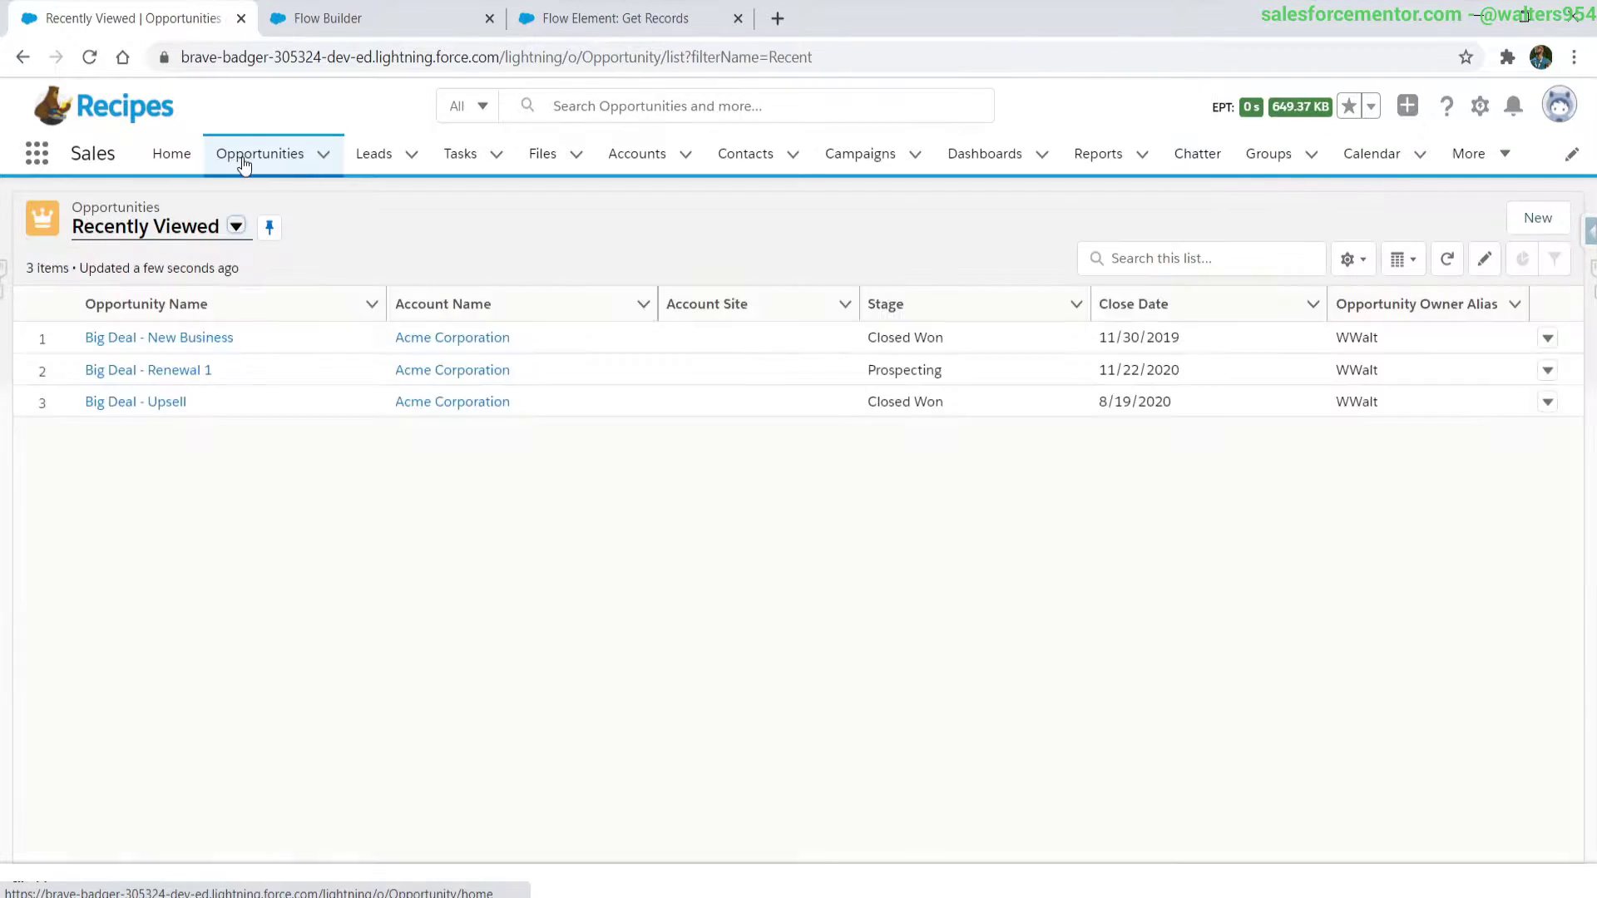
{"action": "left_click", "coordinate": [173, 371]}
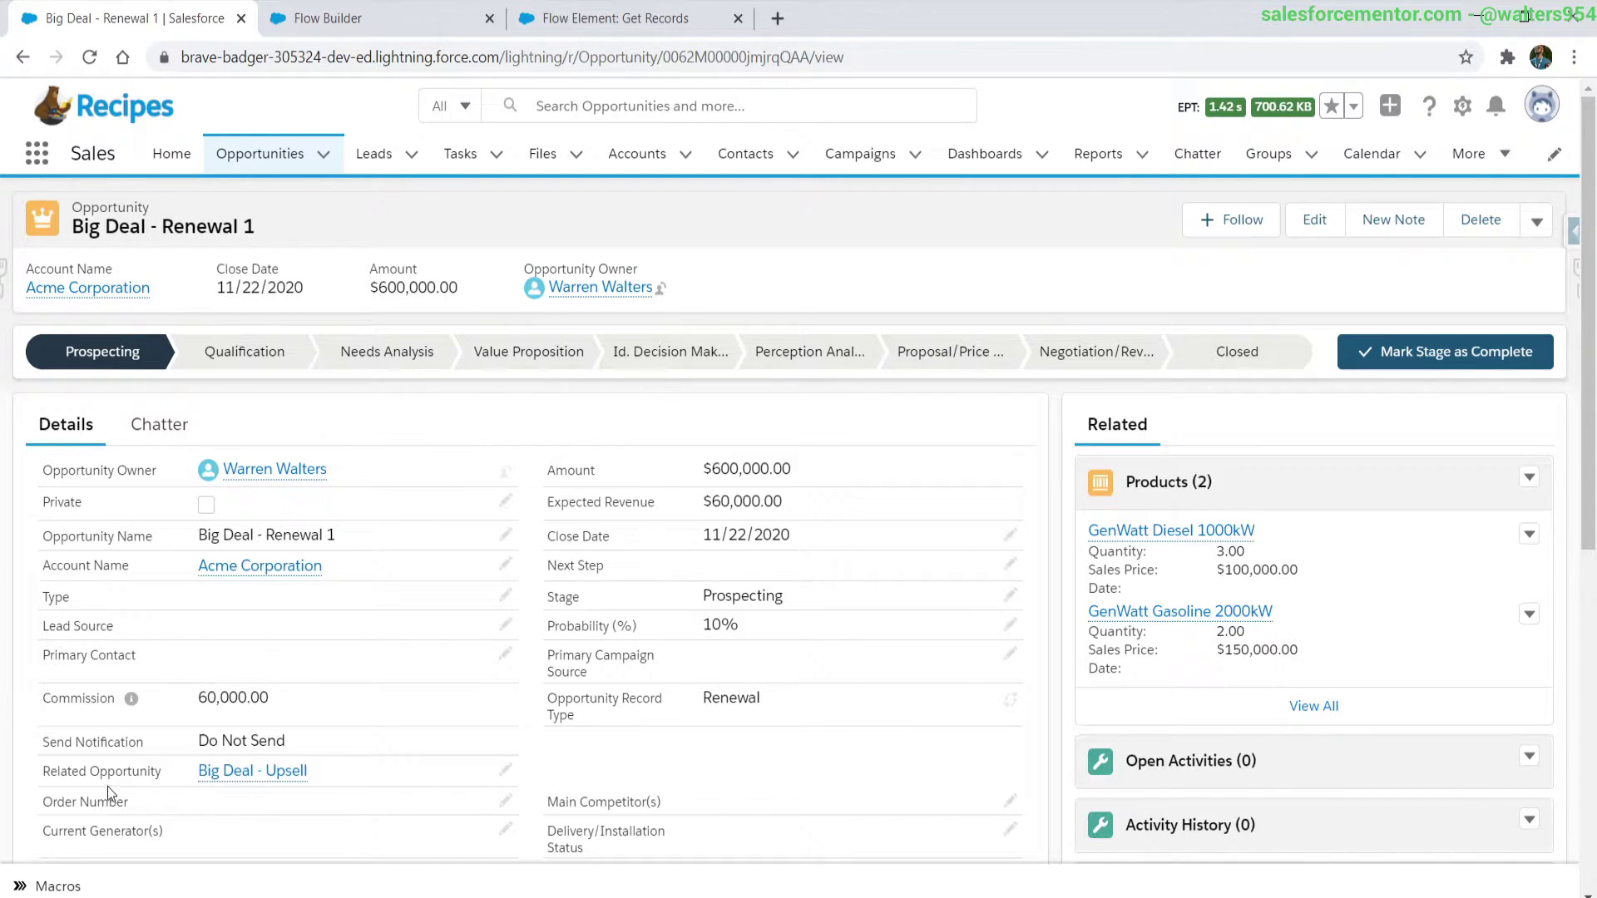
{"action": "left_click", "coordinate": [214, 772]}
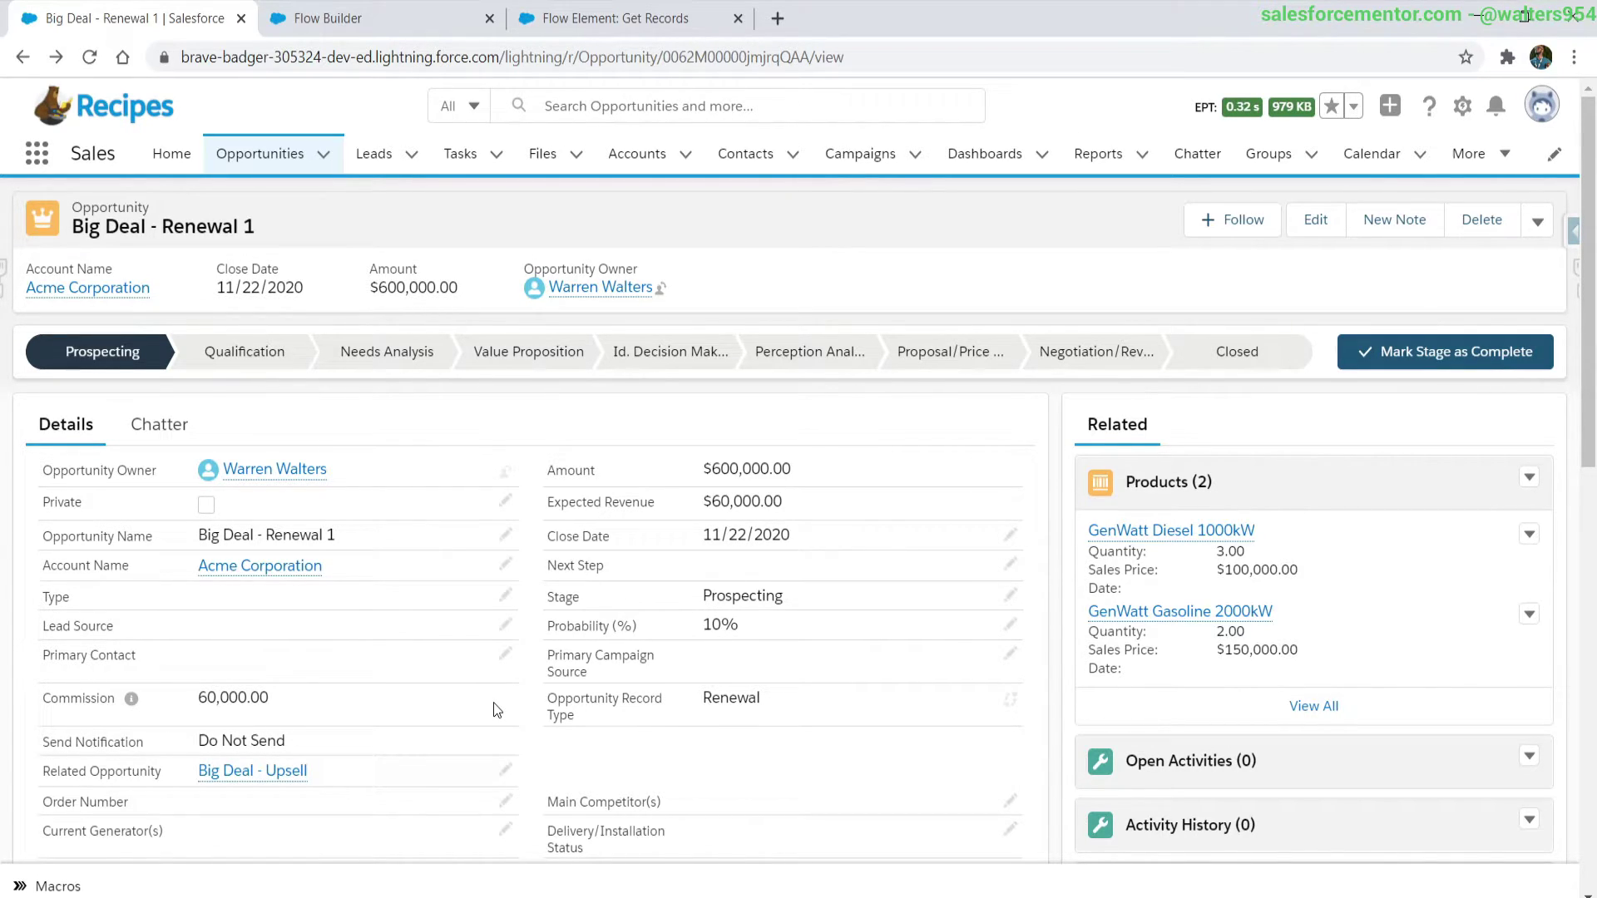
- Open Setup in a separate browser tab while staying on the Big Deal - Renewal 1 opportunity
{"action": "left_click", "coordinate": [1462, 106]}
{"action": "left_click", "coordinate": [1437, 168]}
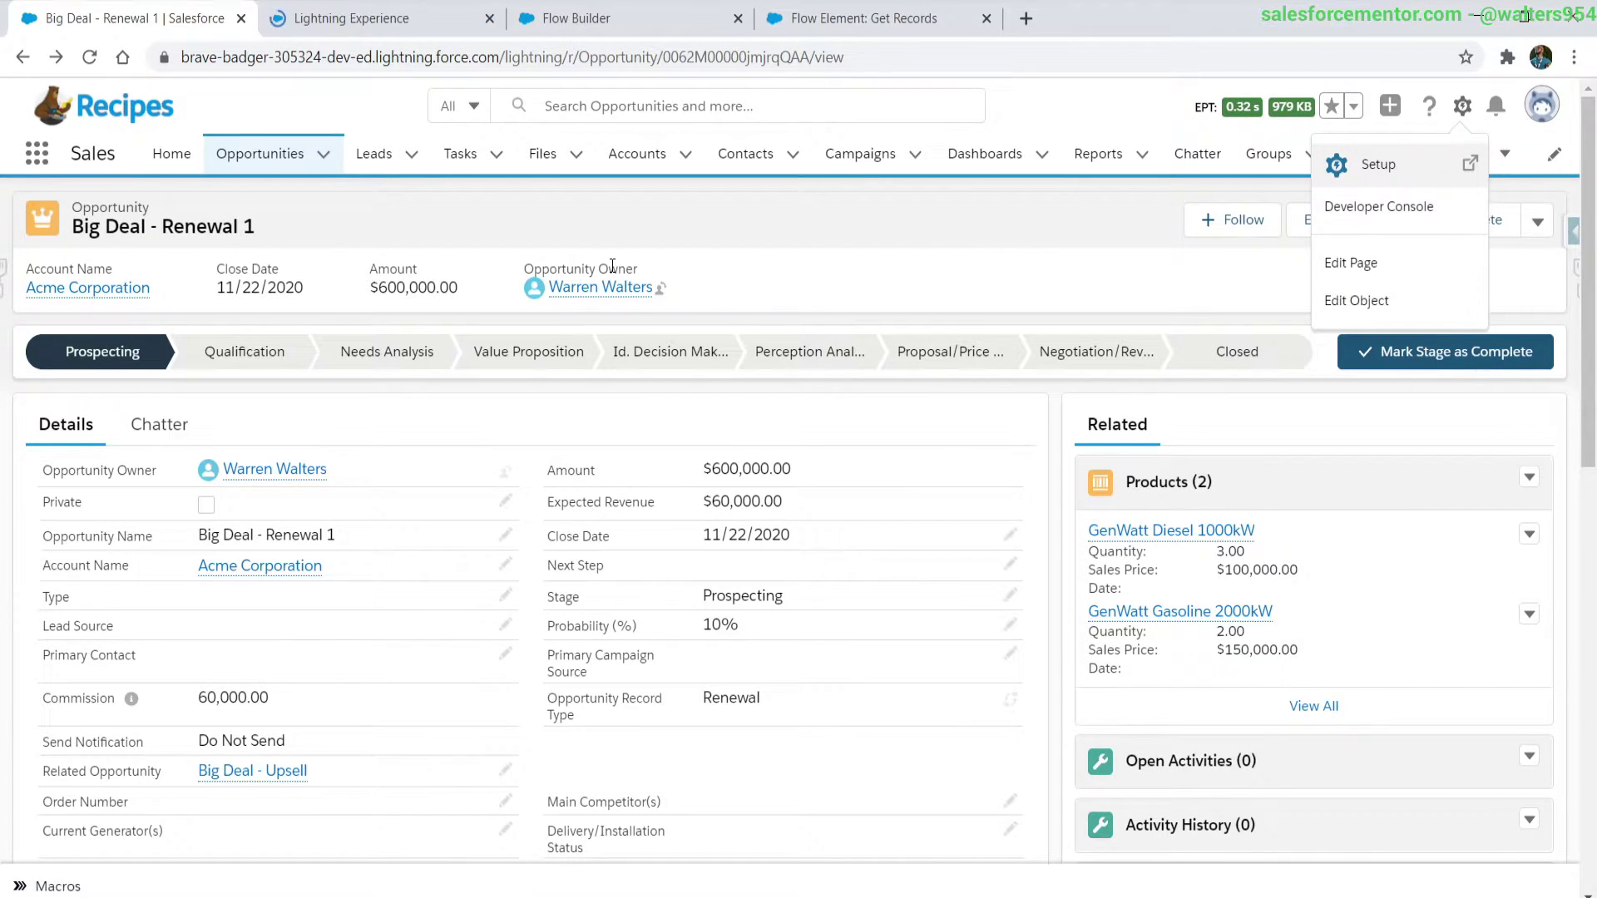
{"action": "left_click", "coordinate": [932, 519]}
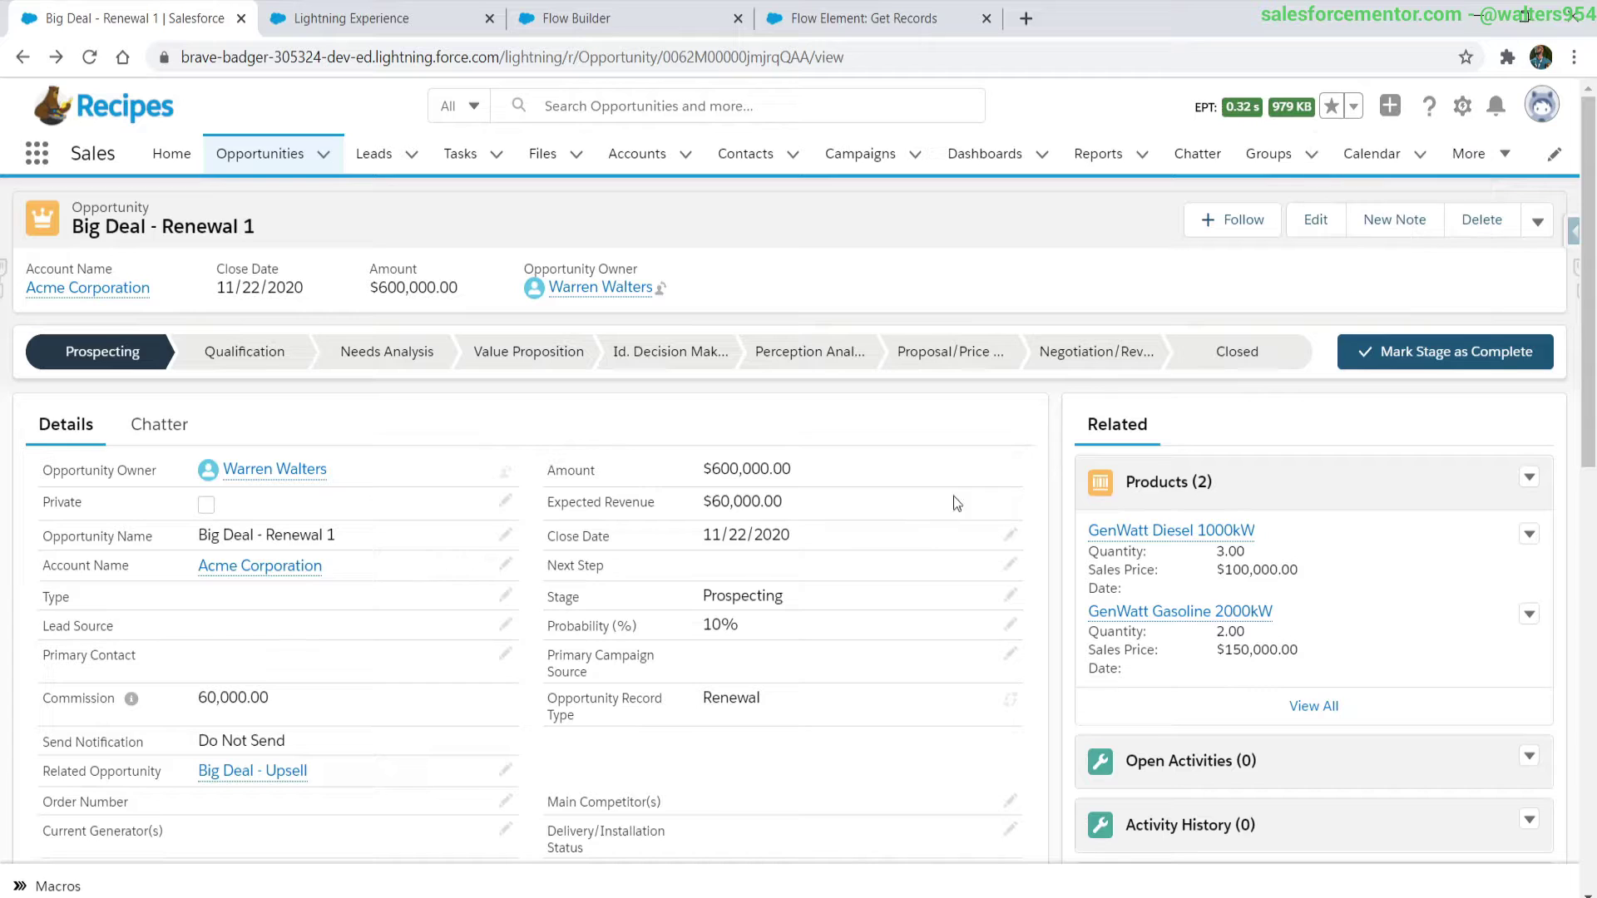
- Close the Big Deal - Renewal 1 opportunity with the stage Closed Won and no close reason
{"action": "left_click", "coordinate": [1263, 374]}
{"action": "left_click", "coordinate": [1445, 351]}
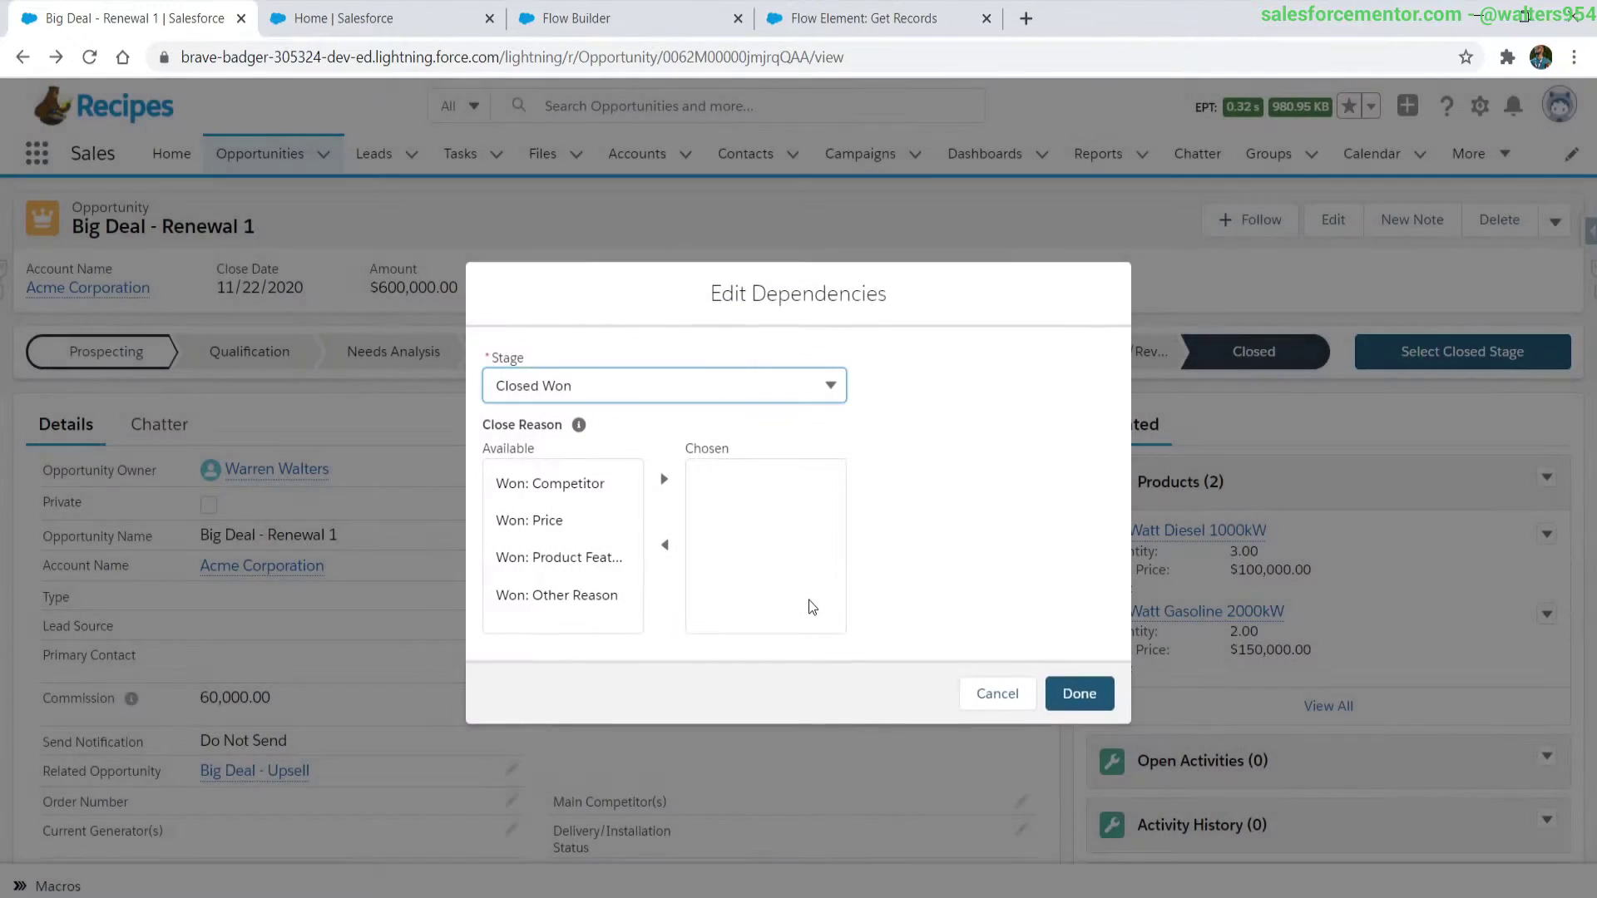
{"action": "left_click", "coordinate": [1084, 691]}
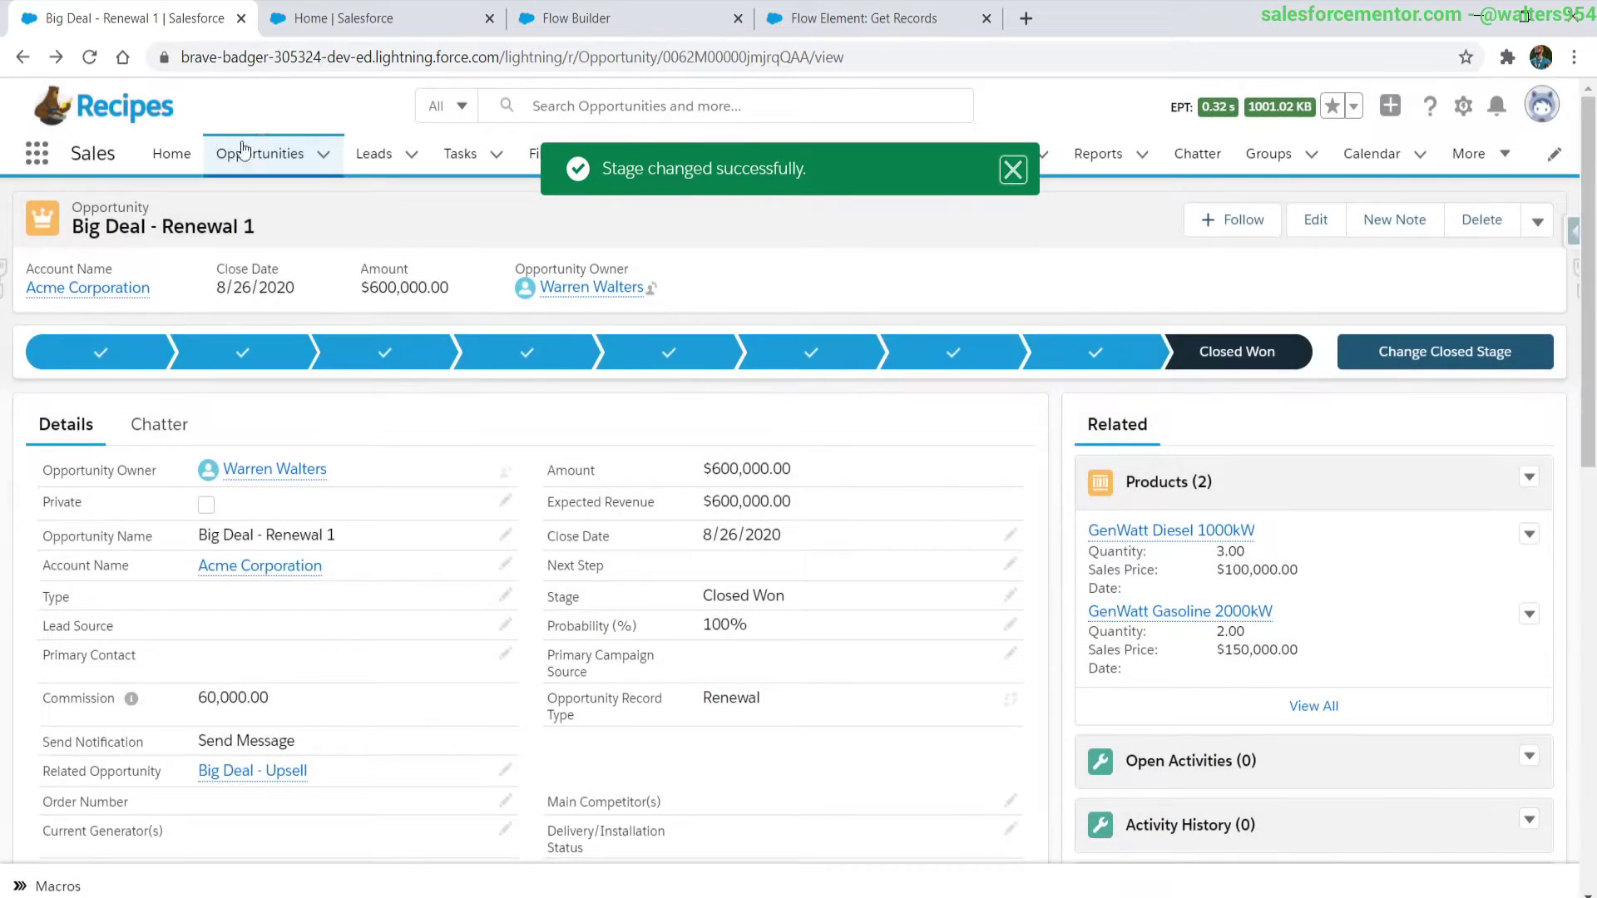
- Open the Prospecting copy of Big Deal - Renewal 1 from the opportunities list and rename it Big Deal - Renewal 2
{"action": "left_click", "coordinate": [246, 155]}
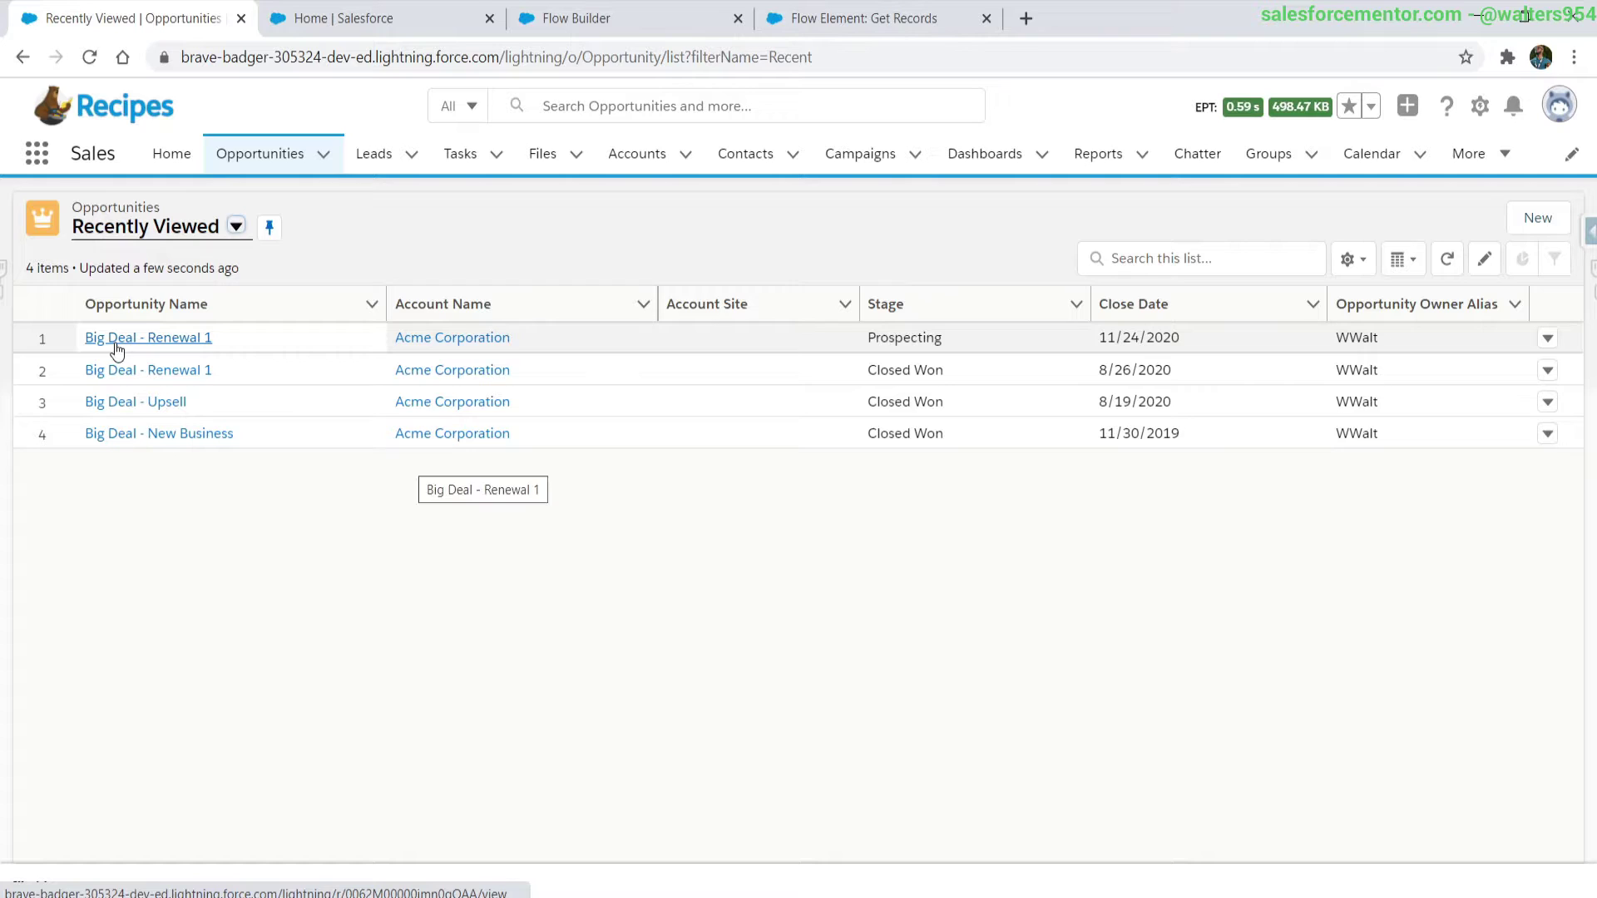
{"action": "left_click_drag", "start_coordinate": [984, 356], "coordinate": [869, 347]}
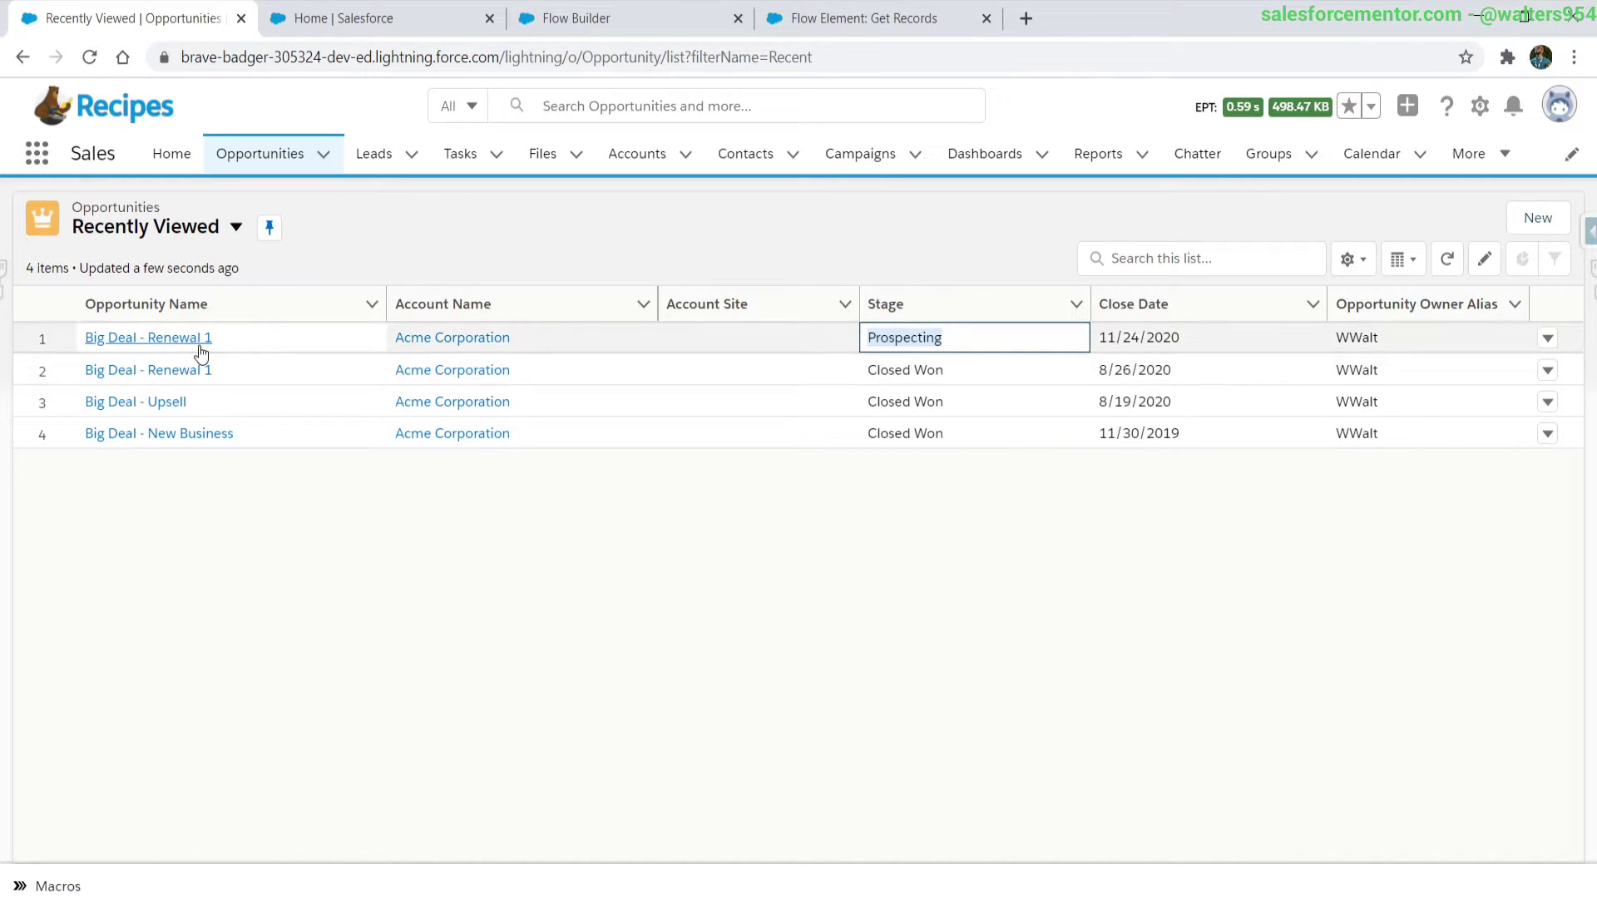
{"action": "left_click", "coordinate": [152, 340]}
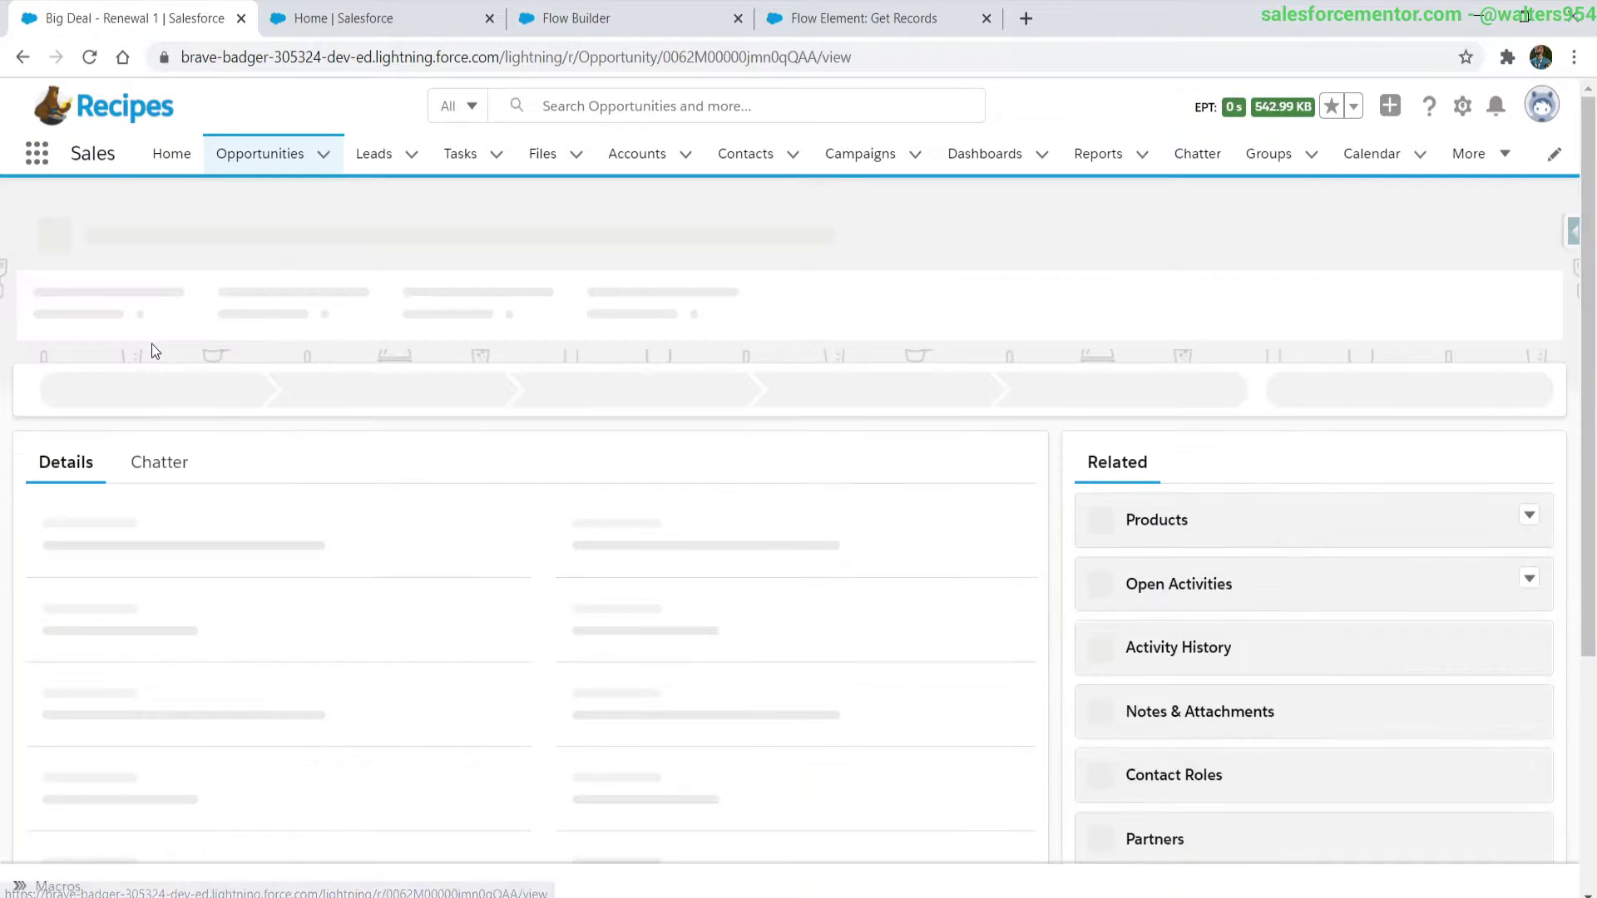
{"action": "double_click", "coordinate": [395, 539]}
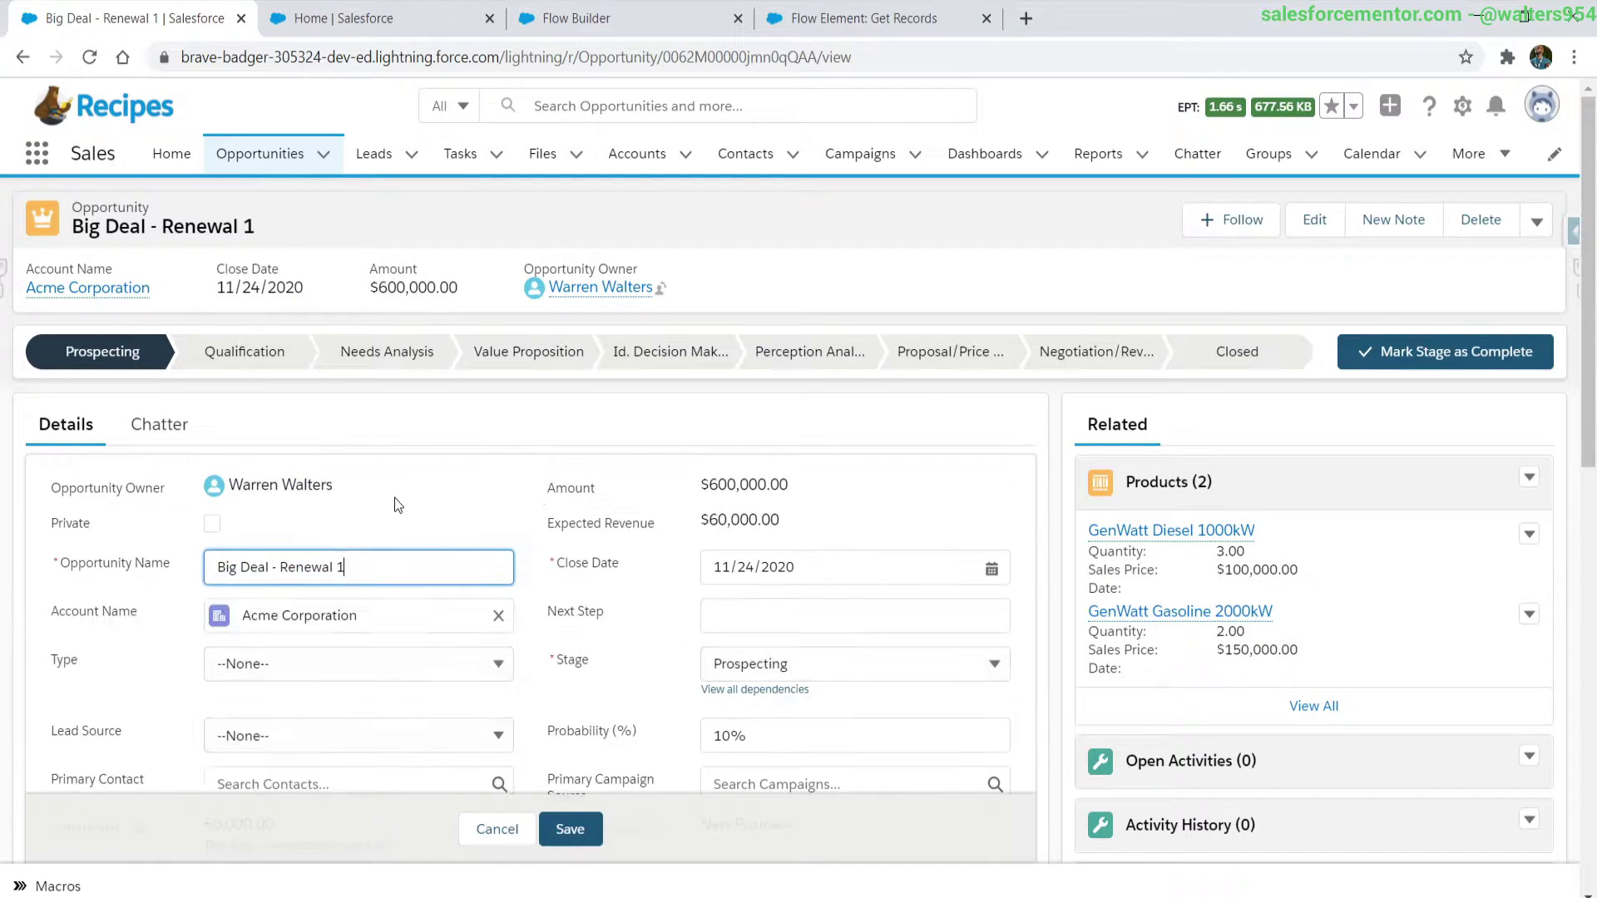
{"action": "key", "text": "BackSpace"}
{"action": "type", "text": "2"}
{"action": "scroll", "coordinate": [386, 609], "scroll_direction": "down", "scroll_amount": 1}
{"action": "left_click", "coordinate": [566, 836]}
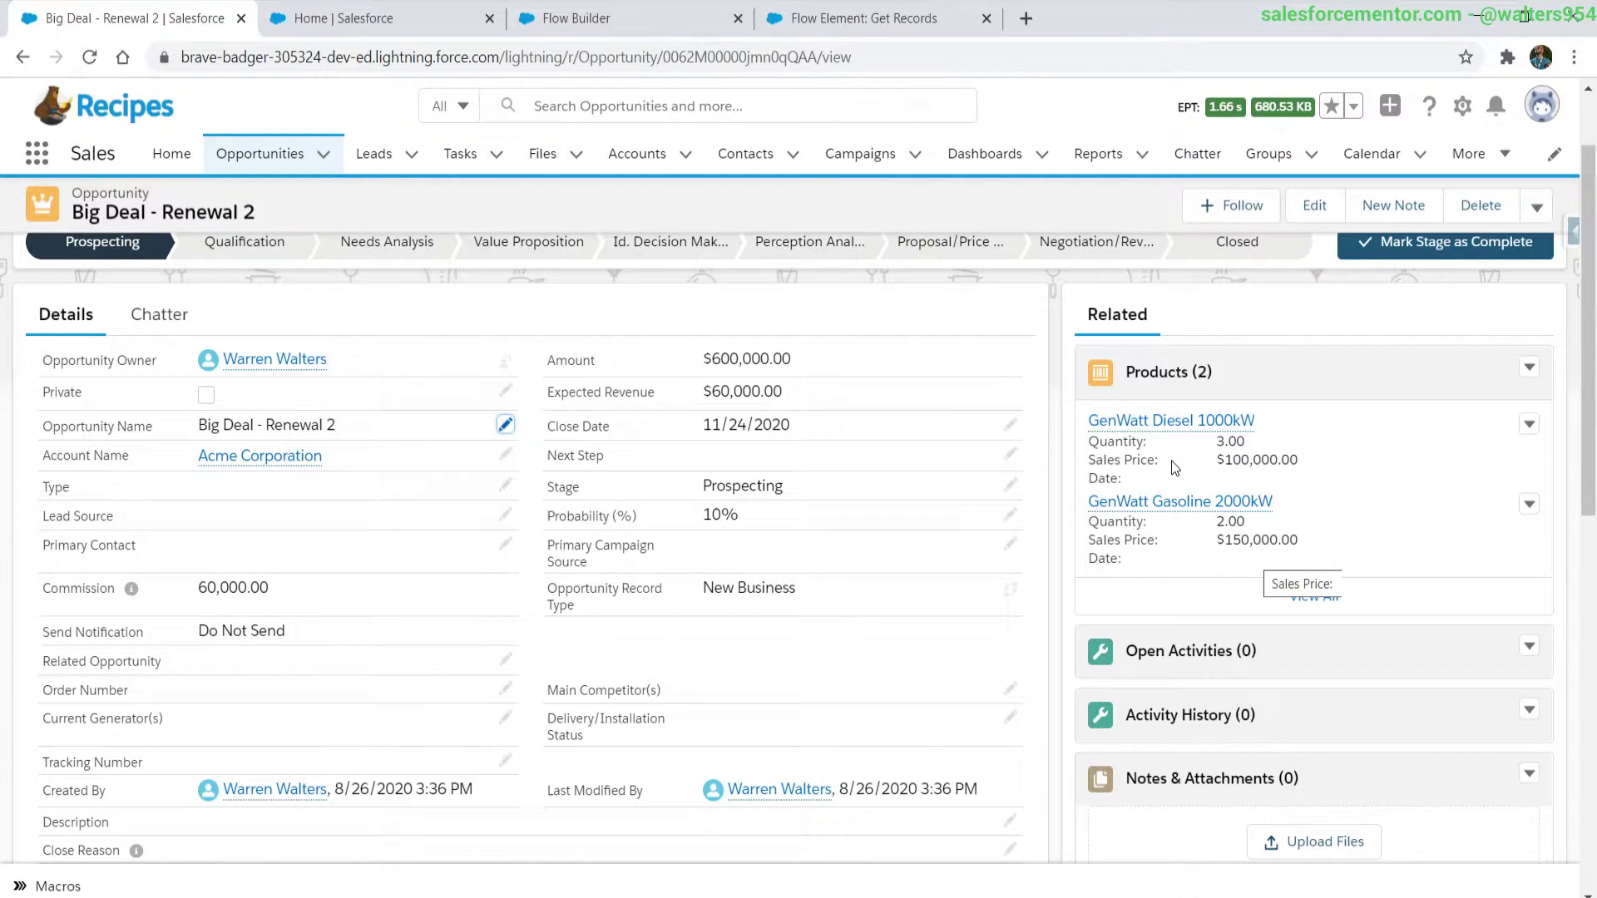
{"action": "scroll", "coordinate": [1175, 469], "scroll_direction": "up", "scroll_amount": 2}
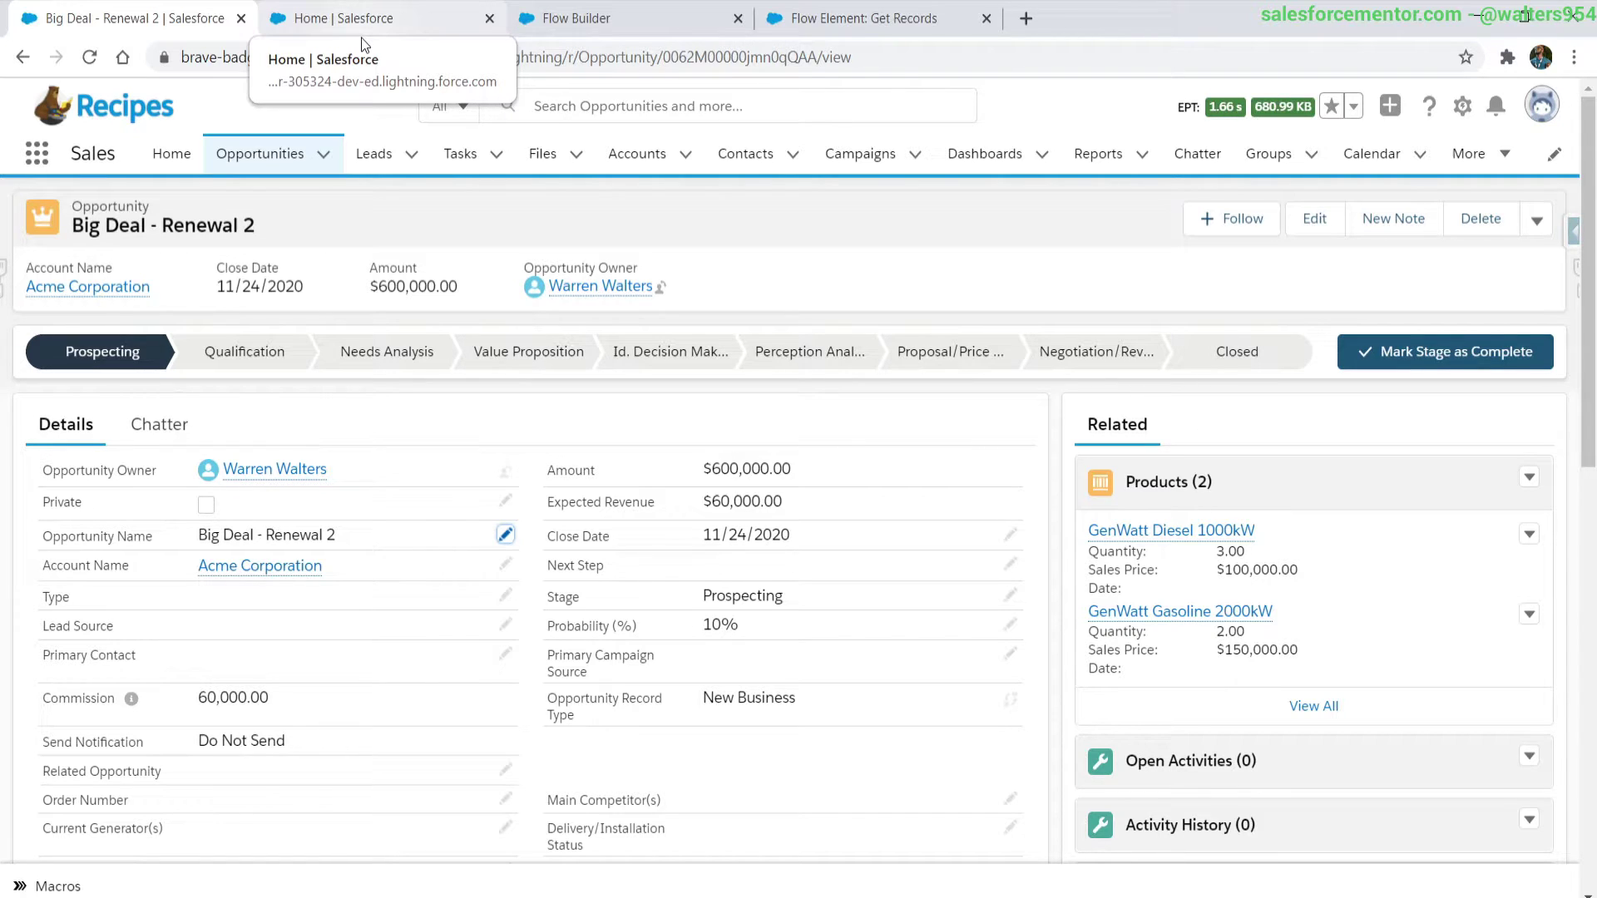
- Find the Opportunity Status Change process in Process Builder and examine its Closed Won criteria and Create Renewal Opp action
{"action": "left_click", "coordinate": [351, 20]}
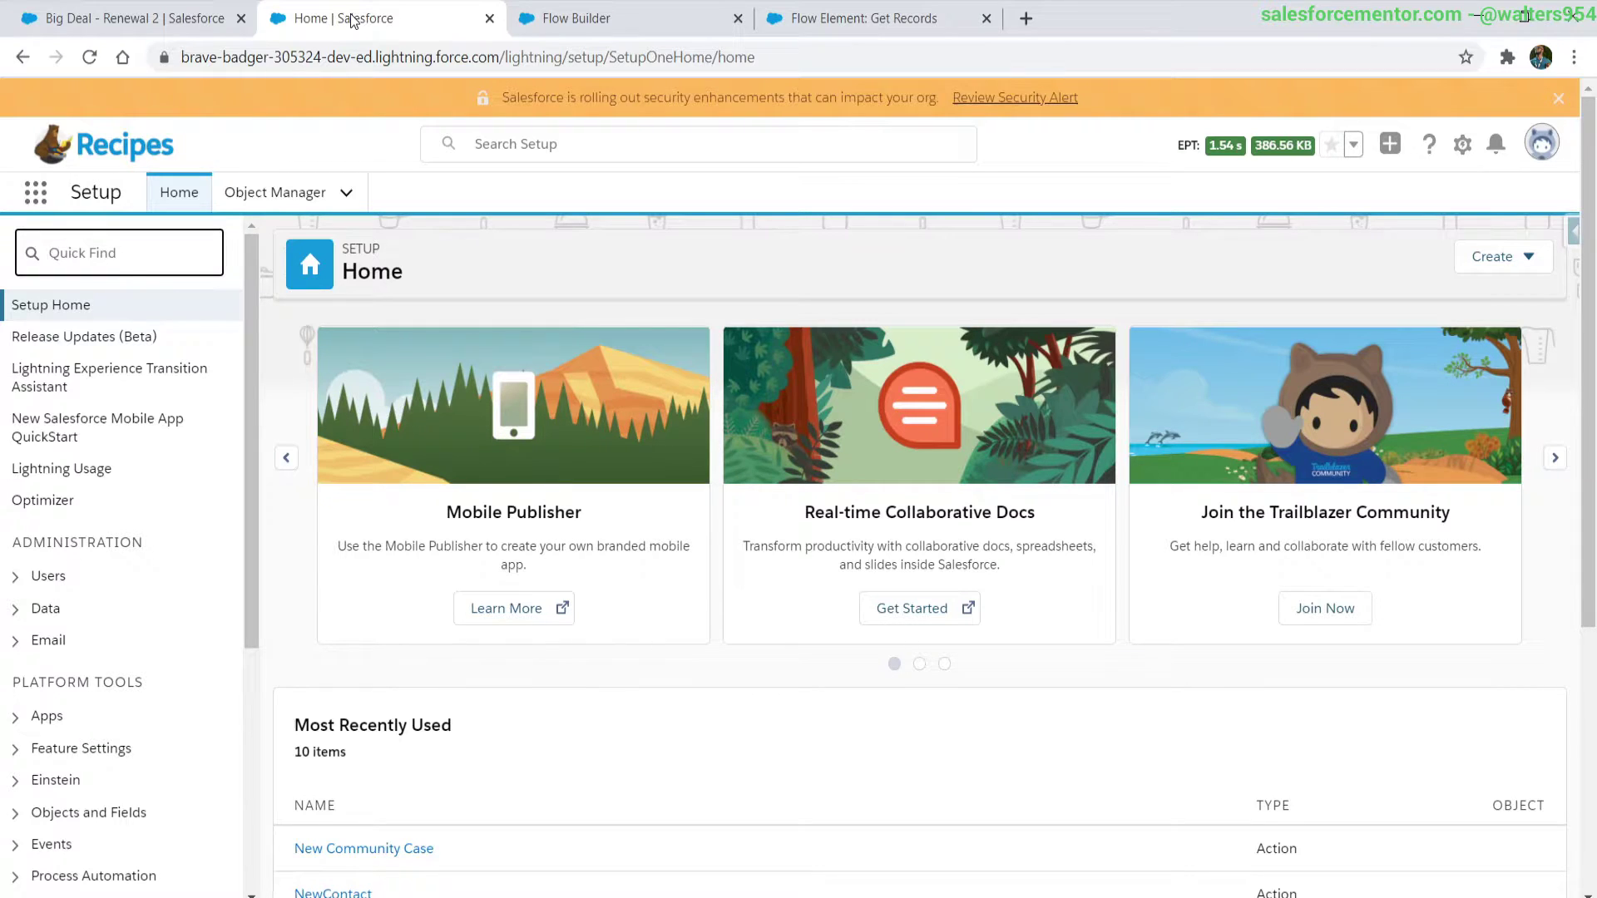
{"action": "type", "text": "process builder"}
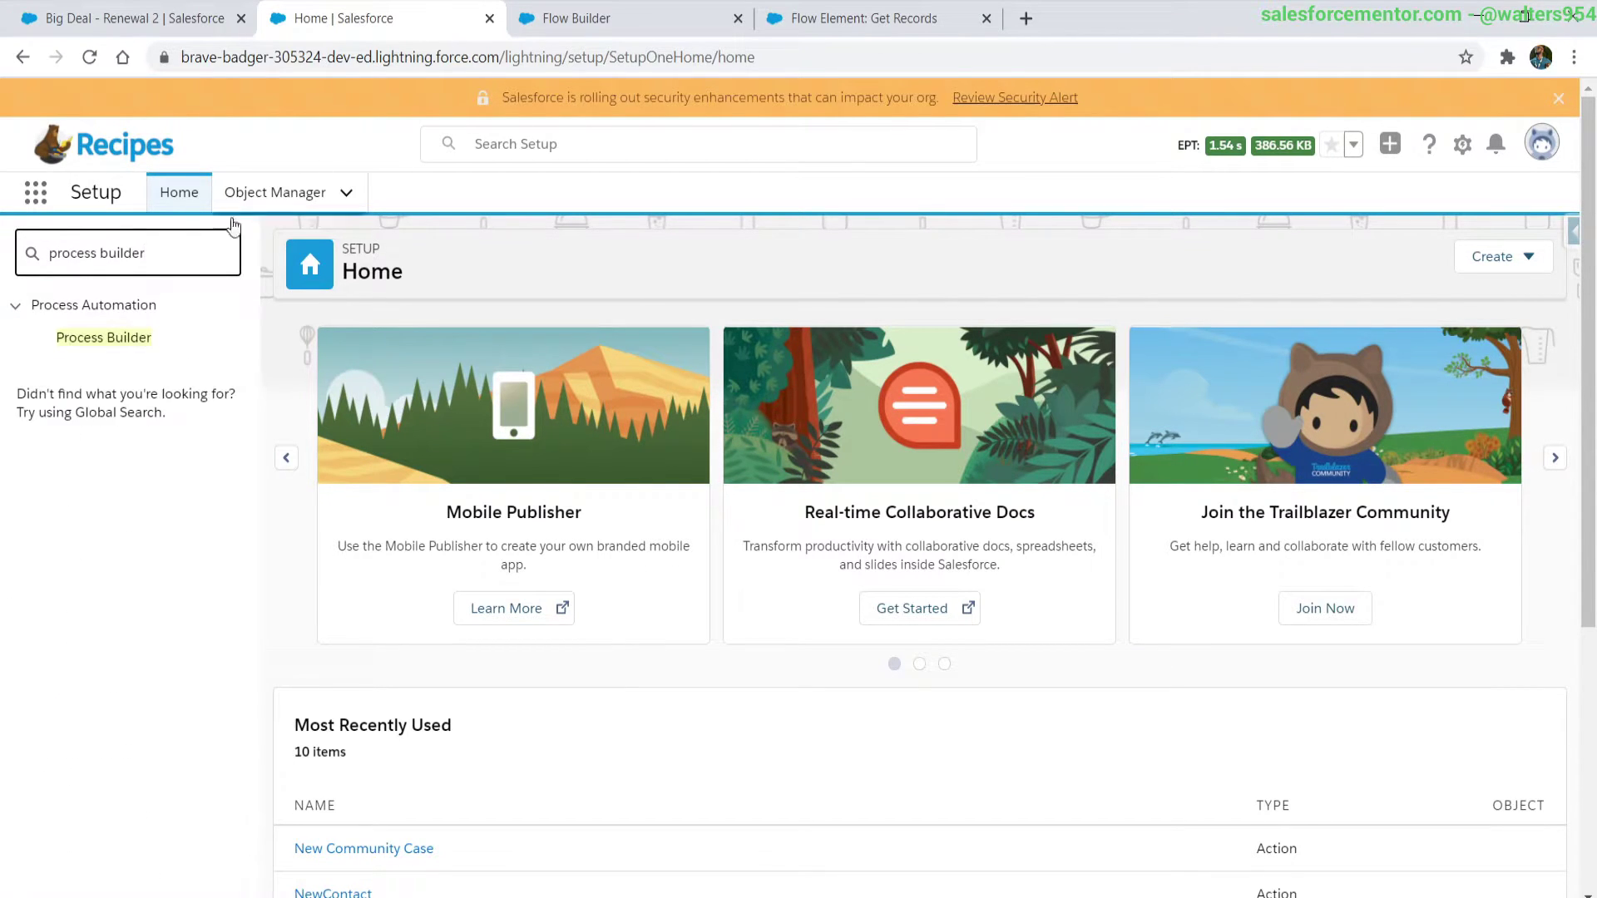
{"action": "left_click", "coordinate": [110, 342]}
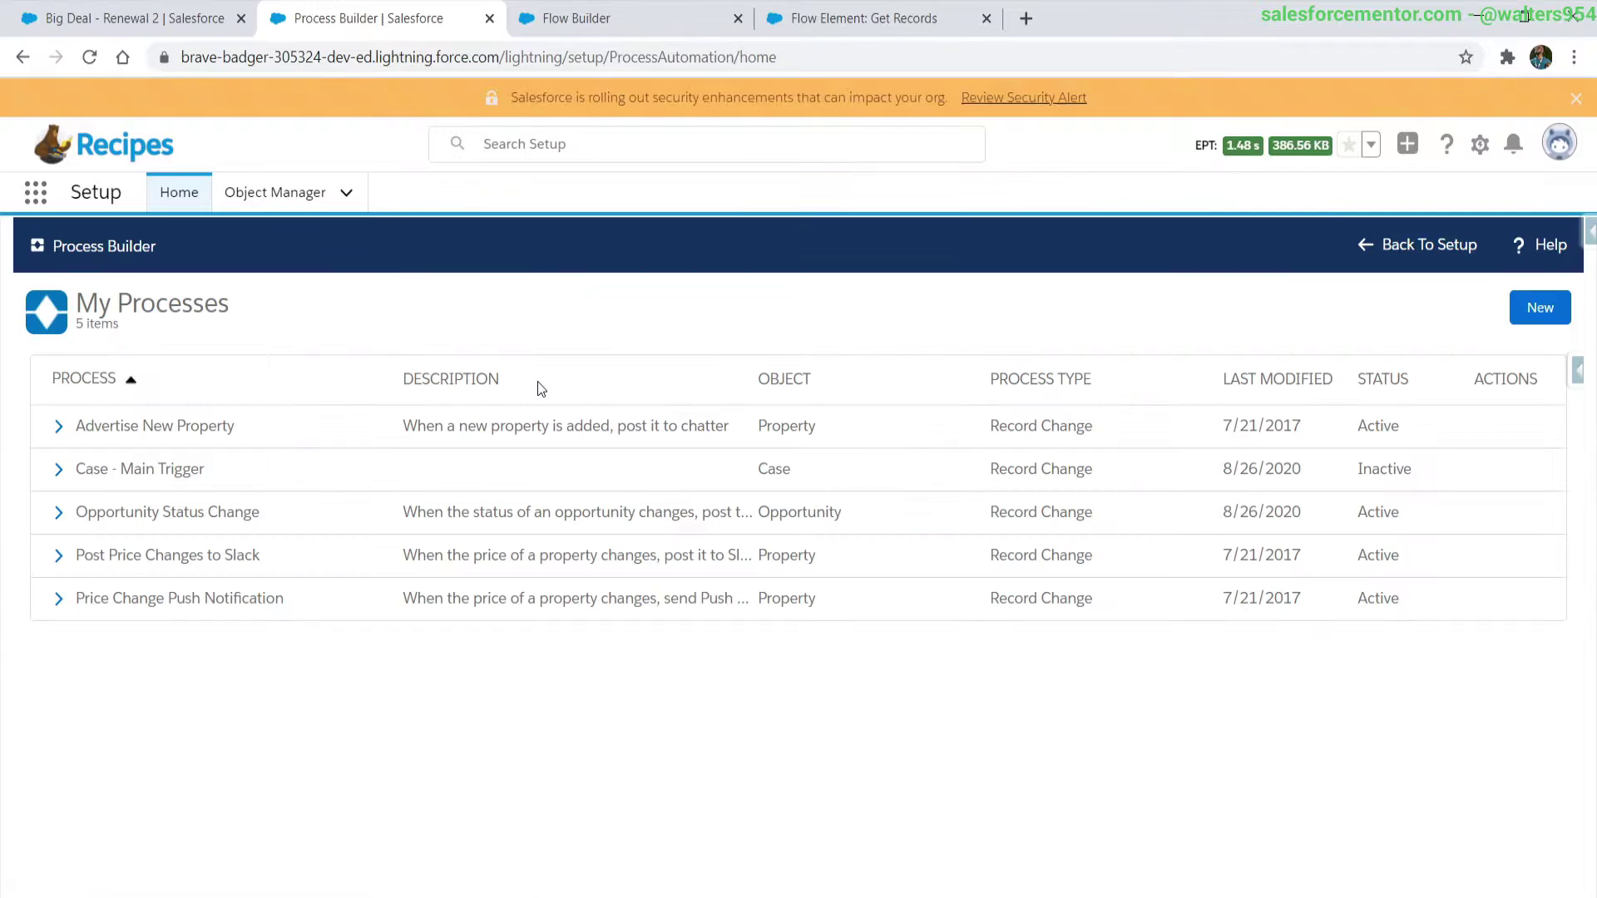
{"action": "left_click", "coordinate": [170, 512]}
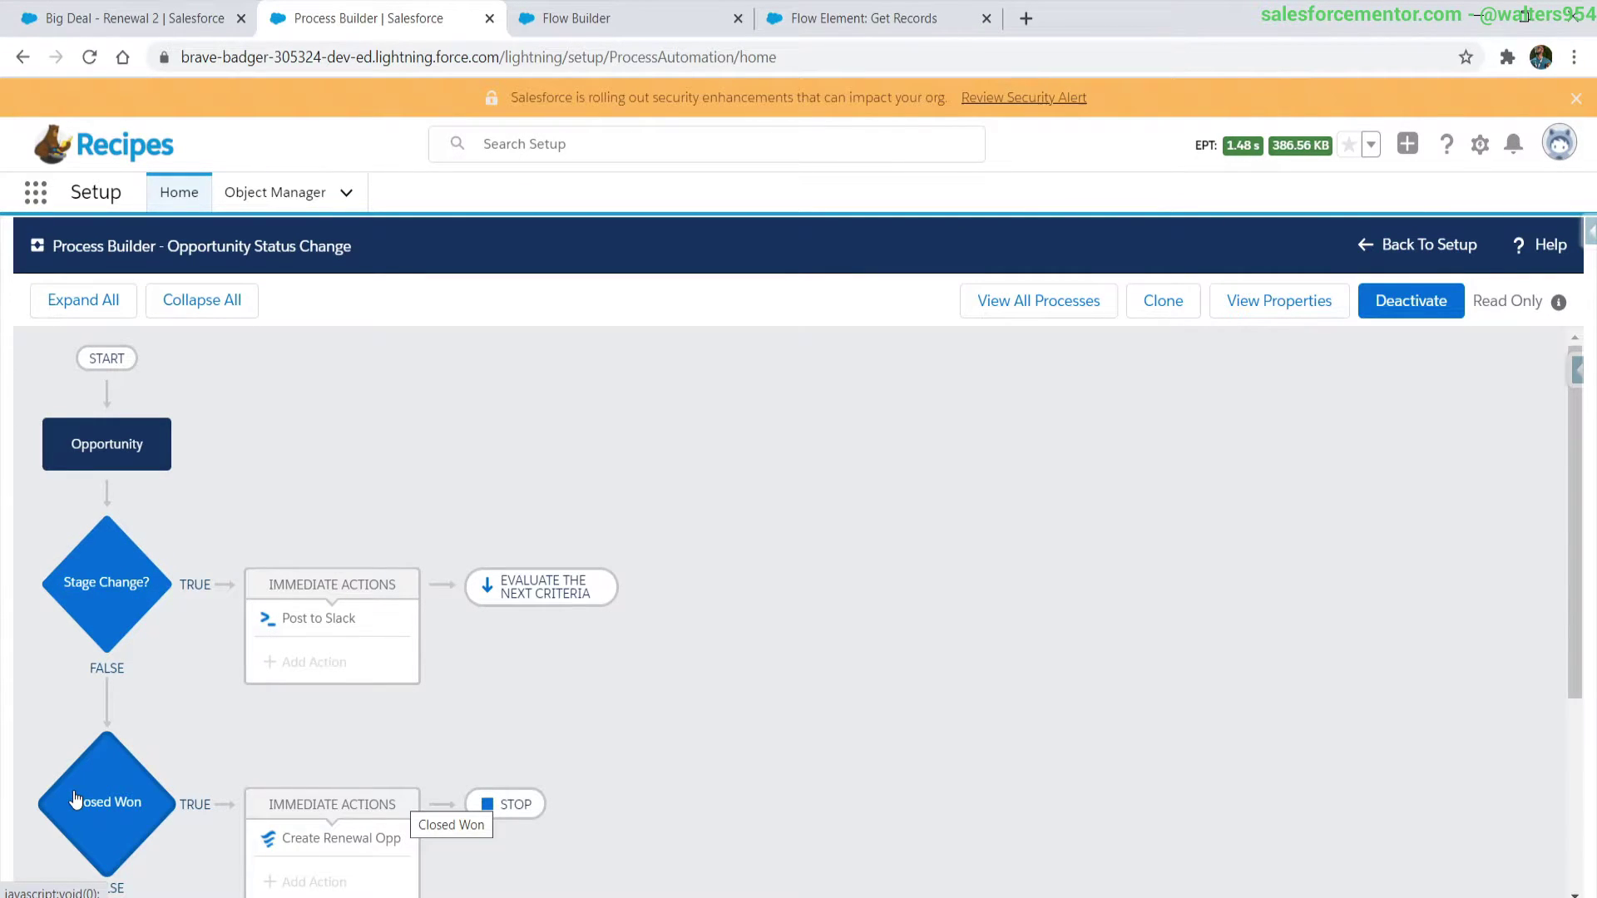
{"action": "left_click", "coordinate": [84, 840]}
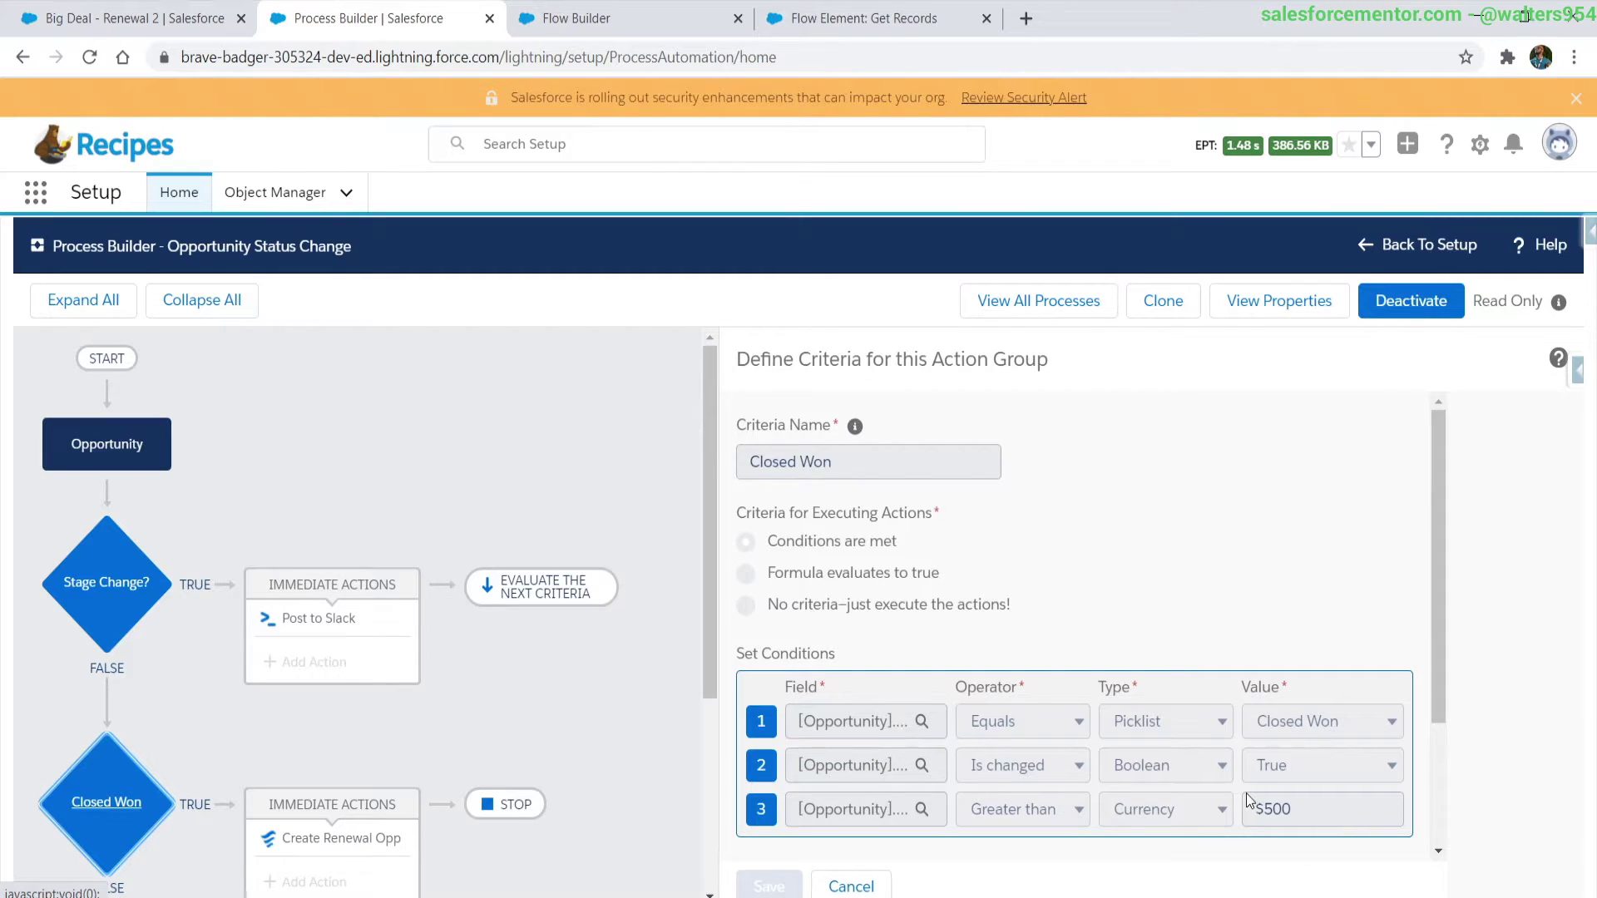
{"action": "left_click", "coordinate": [335, 854]}
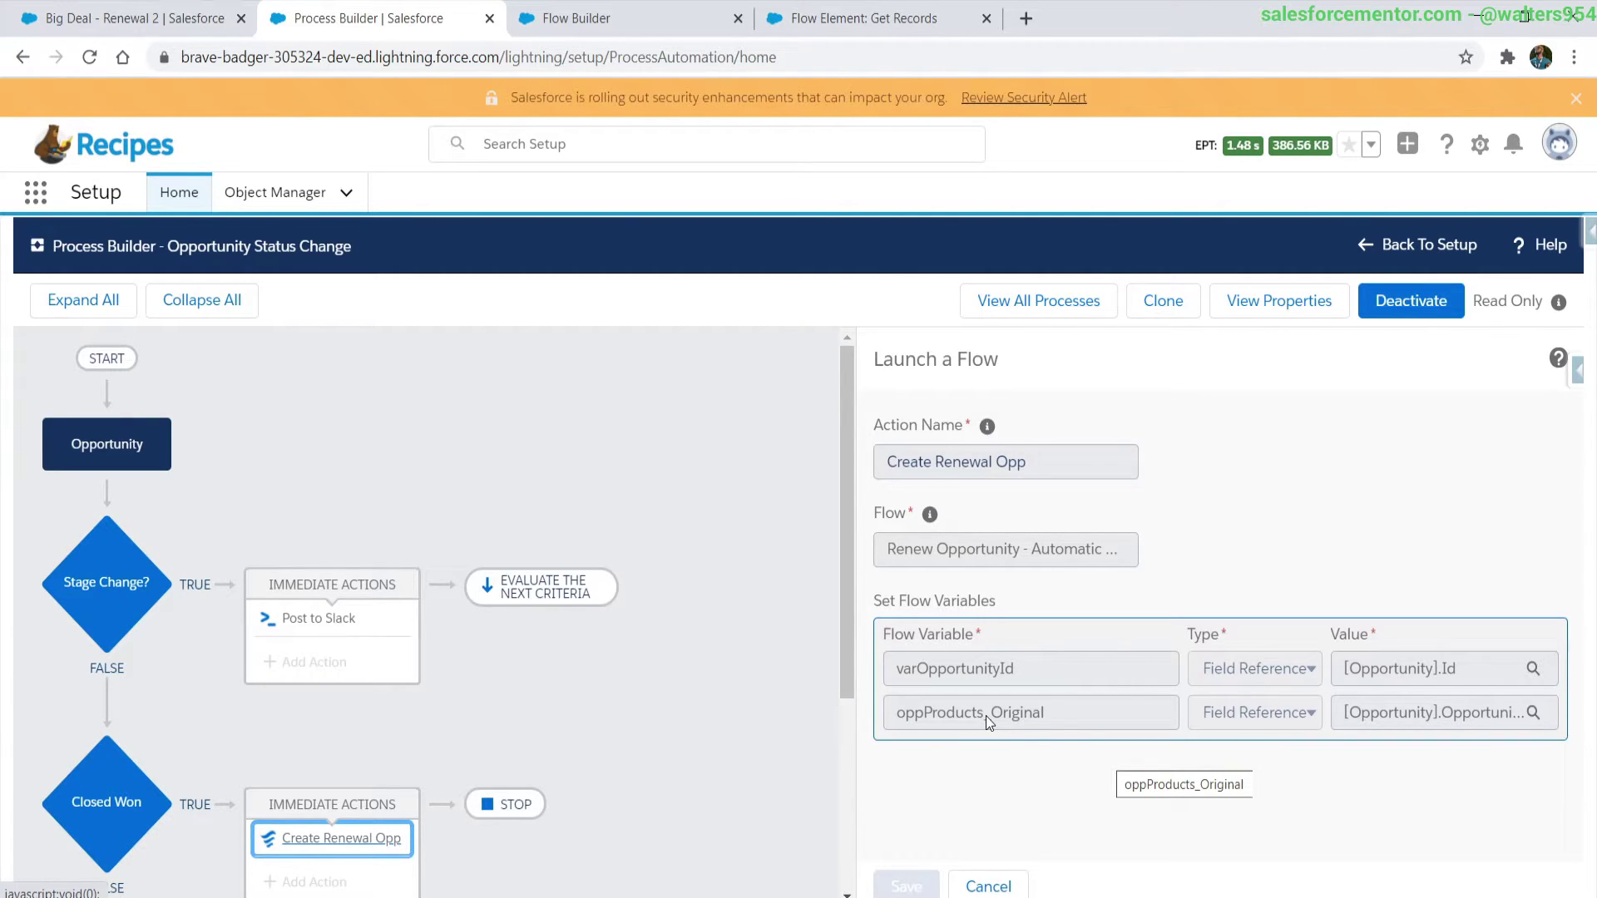
- Switch to the Renew Opportunity flow in Flow Builder and inspect the filter value of the Get Opportunity element
{"action": "left_click", "coordinate": [568, 25]}
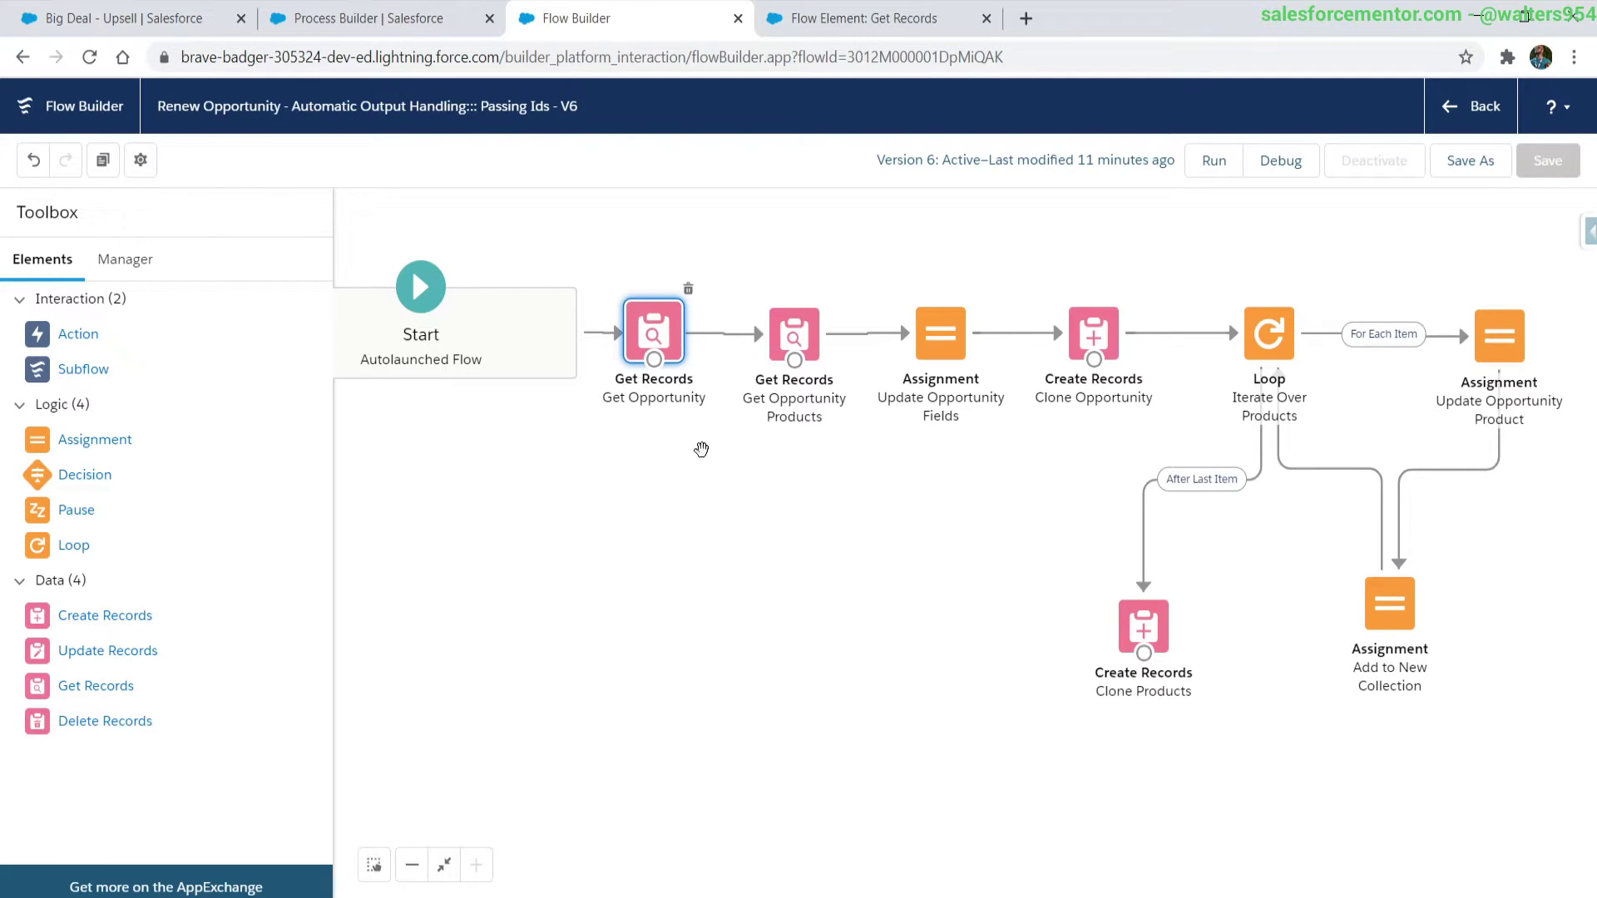
{"action": "double_click", "coordinate": [675, 330]}
{"action": "left_click", "coordinate": [1019, 559]}
{"action": "left_click_drag", "start_coordinate": [1009, 559], "coordinate": [887, 559]}
{"action": "left_click", "coordinate": [1101, 826]}
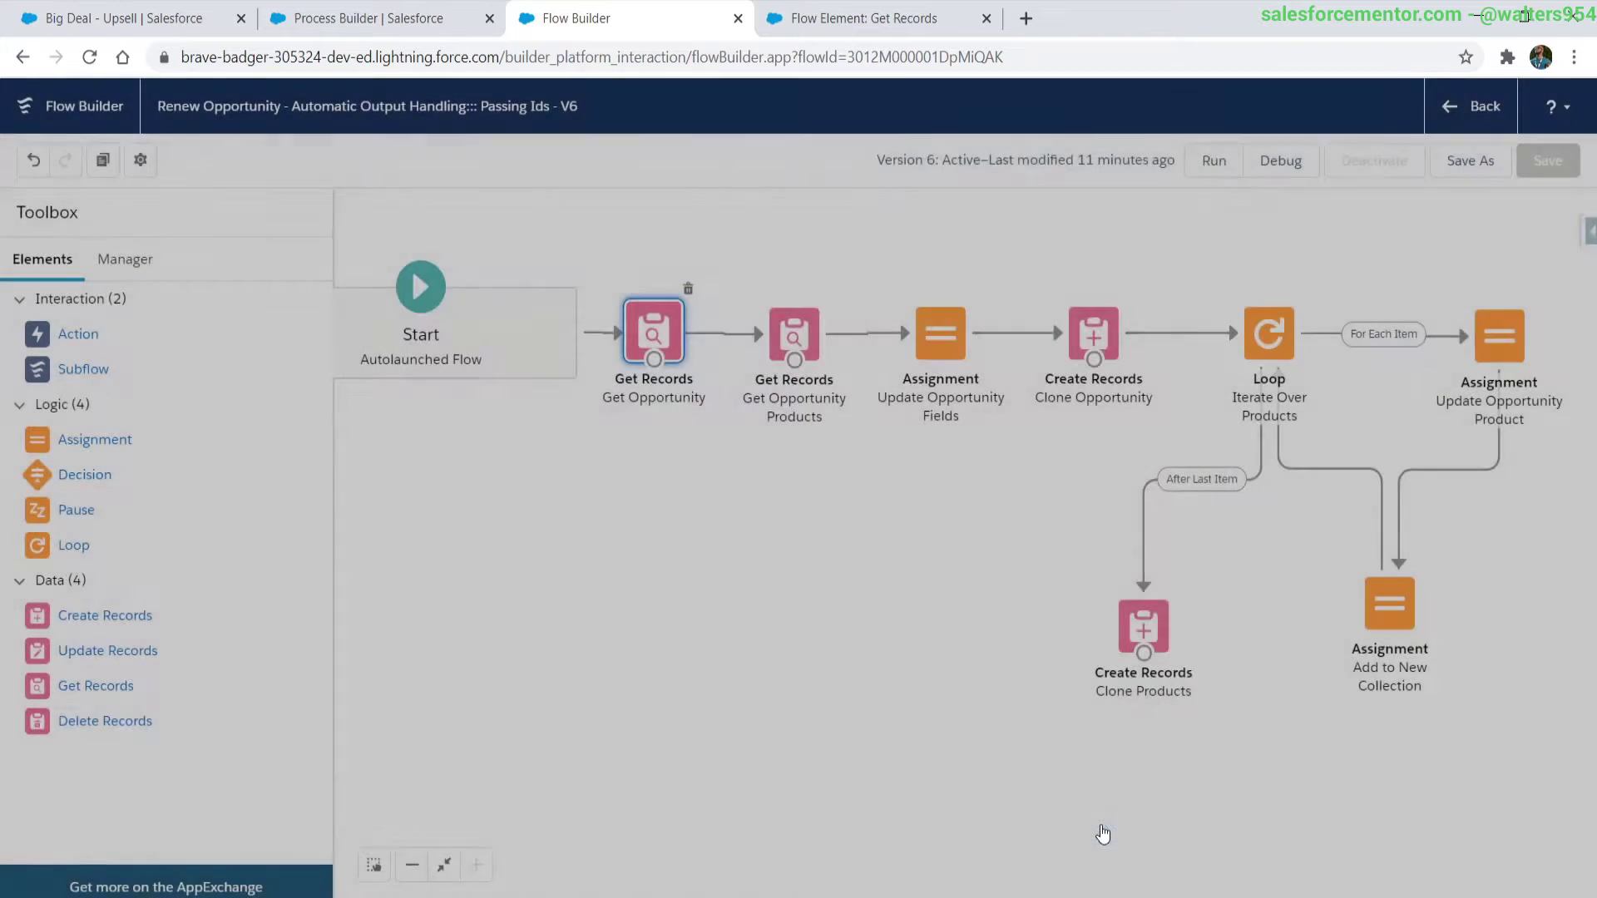
- Inspect the Get Opportunity Products element's object and its OpportunityId filter value, leaving the element without saving
{"action": "double_click", "coordinate": [795, 334]}
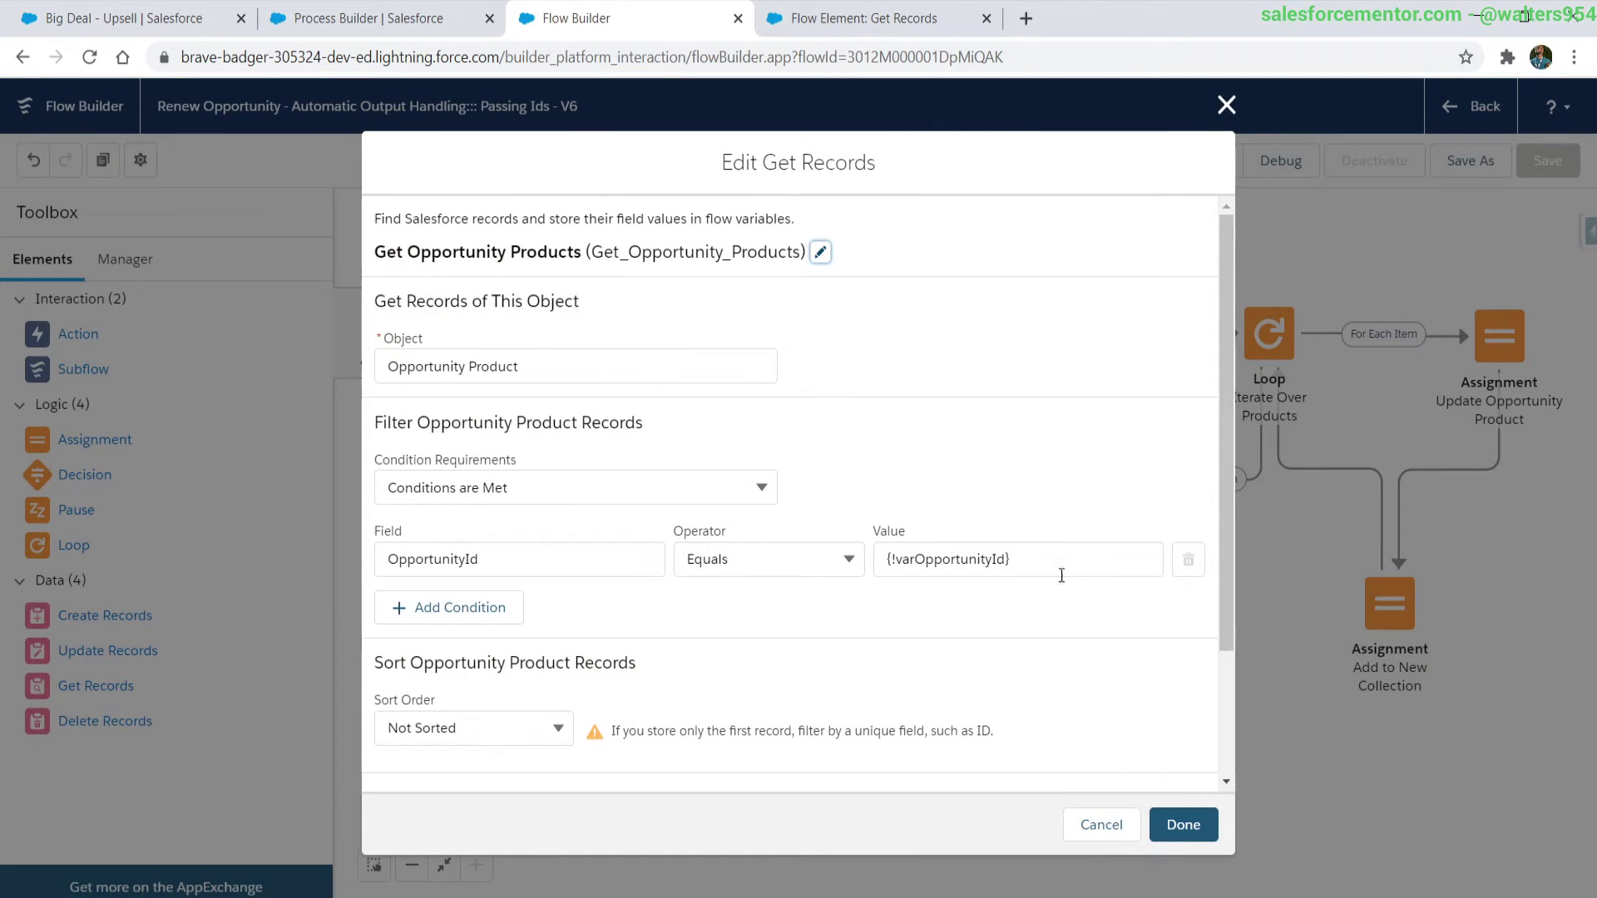
{"action": "left_click_drag", "start_coordinate": [1059, 571], "coordinate": [887, 559]}
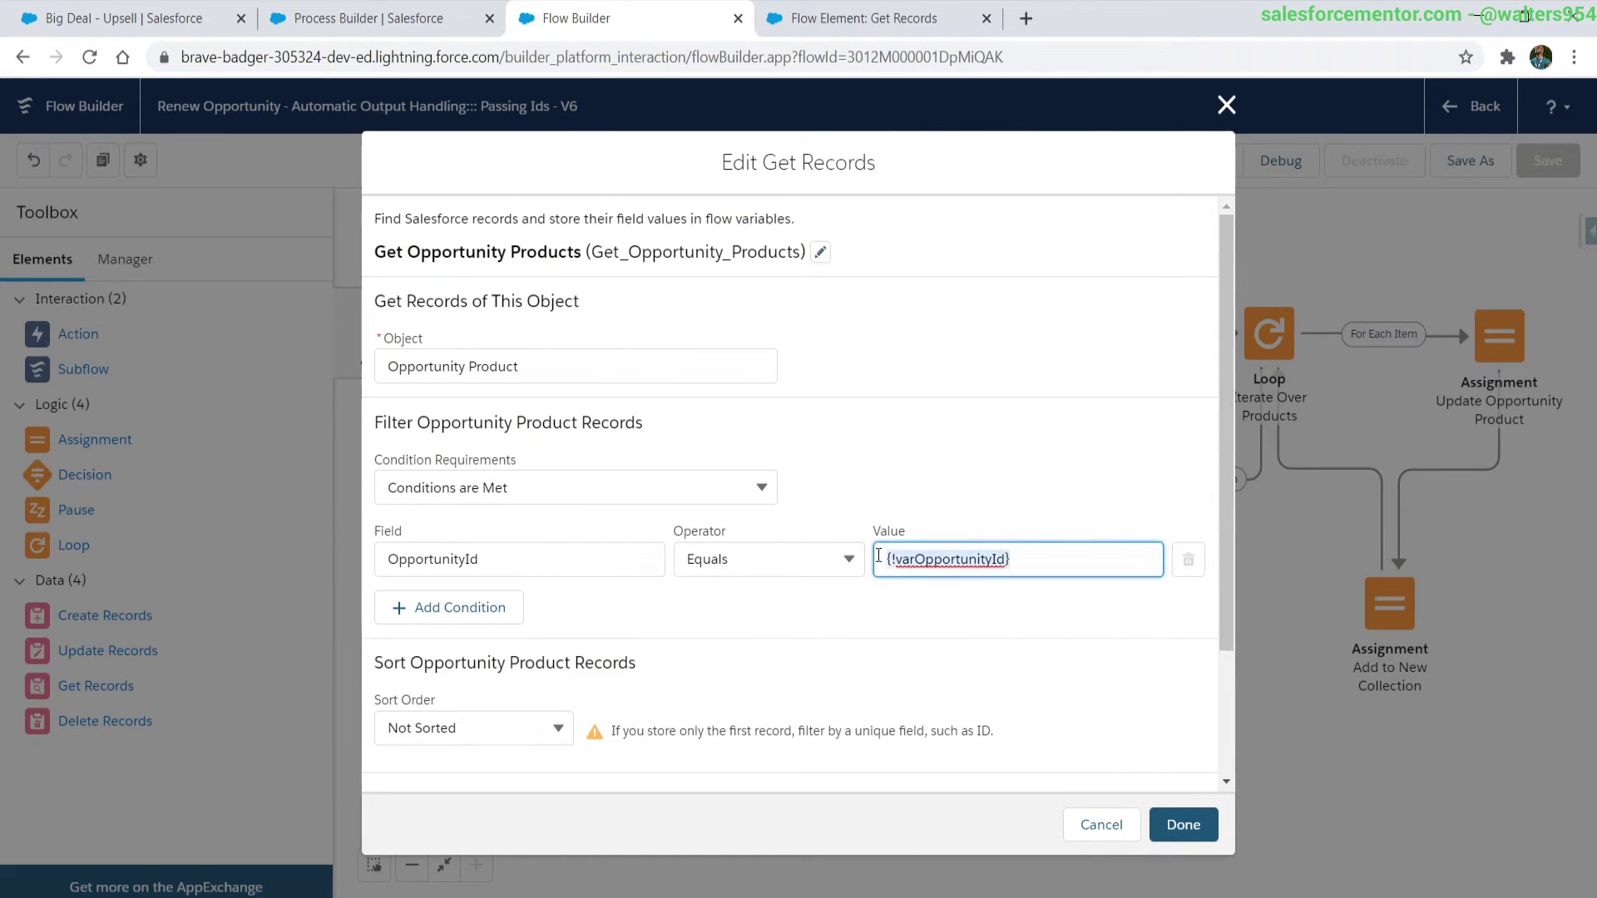
{"action": "double_click", "coordinate": [664, 252]}
{"action": "left_click", "coordinate": [760, 296]}
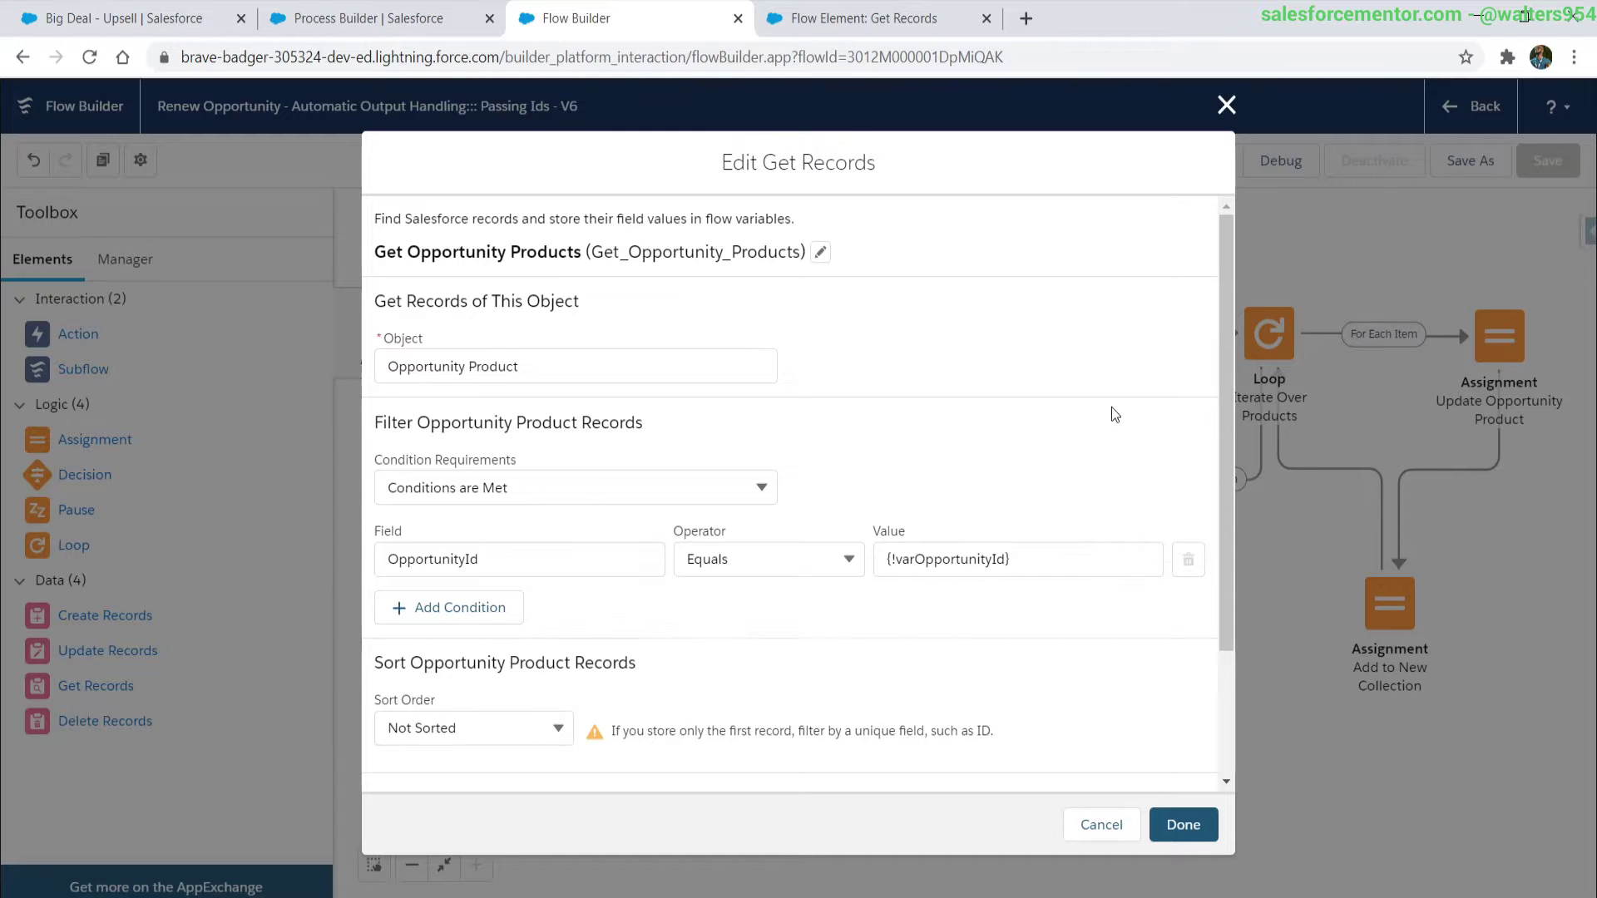
{"action": "left_click", "coordinate": [1103, 824]}
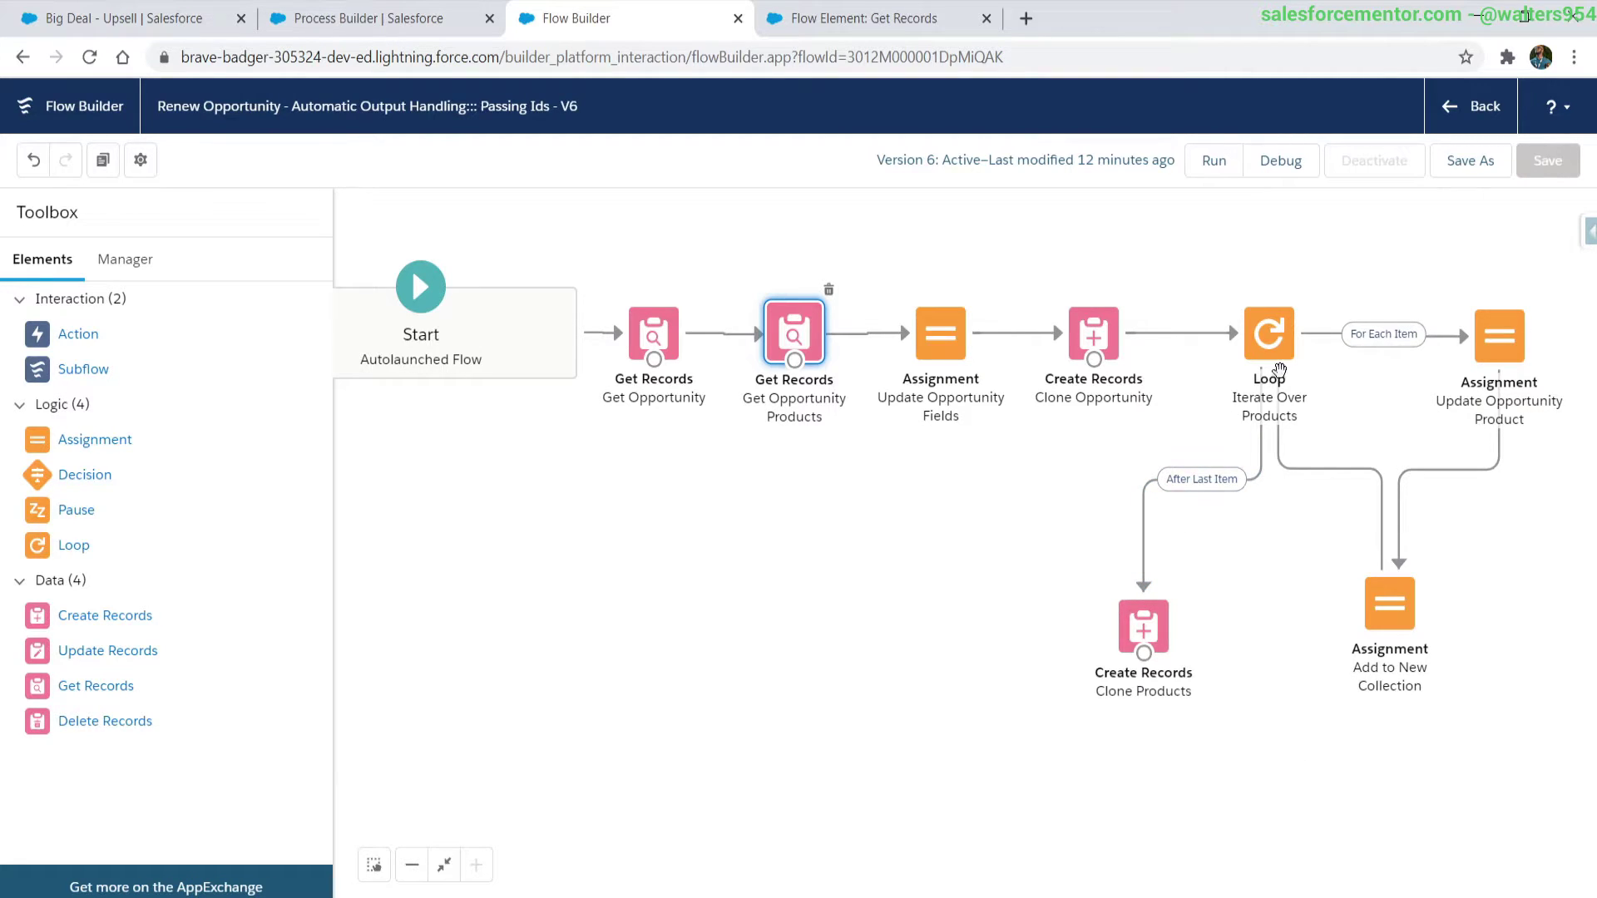
- Debug the flow with varOpportunityId set to the record ID of the Big Deal - Renewal 1 opportunity
{"action": "left_click", "coordinate": [1264, 164]}
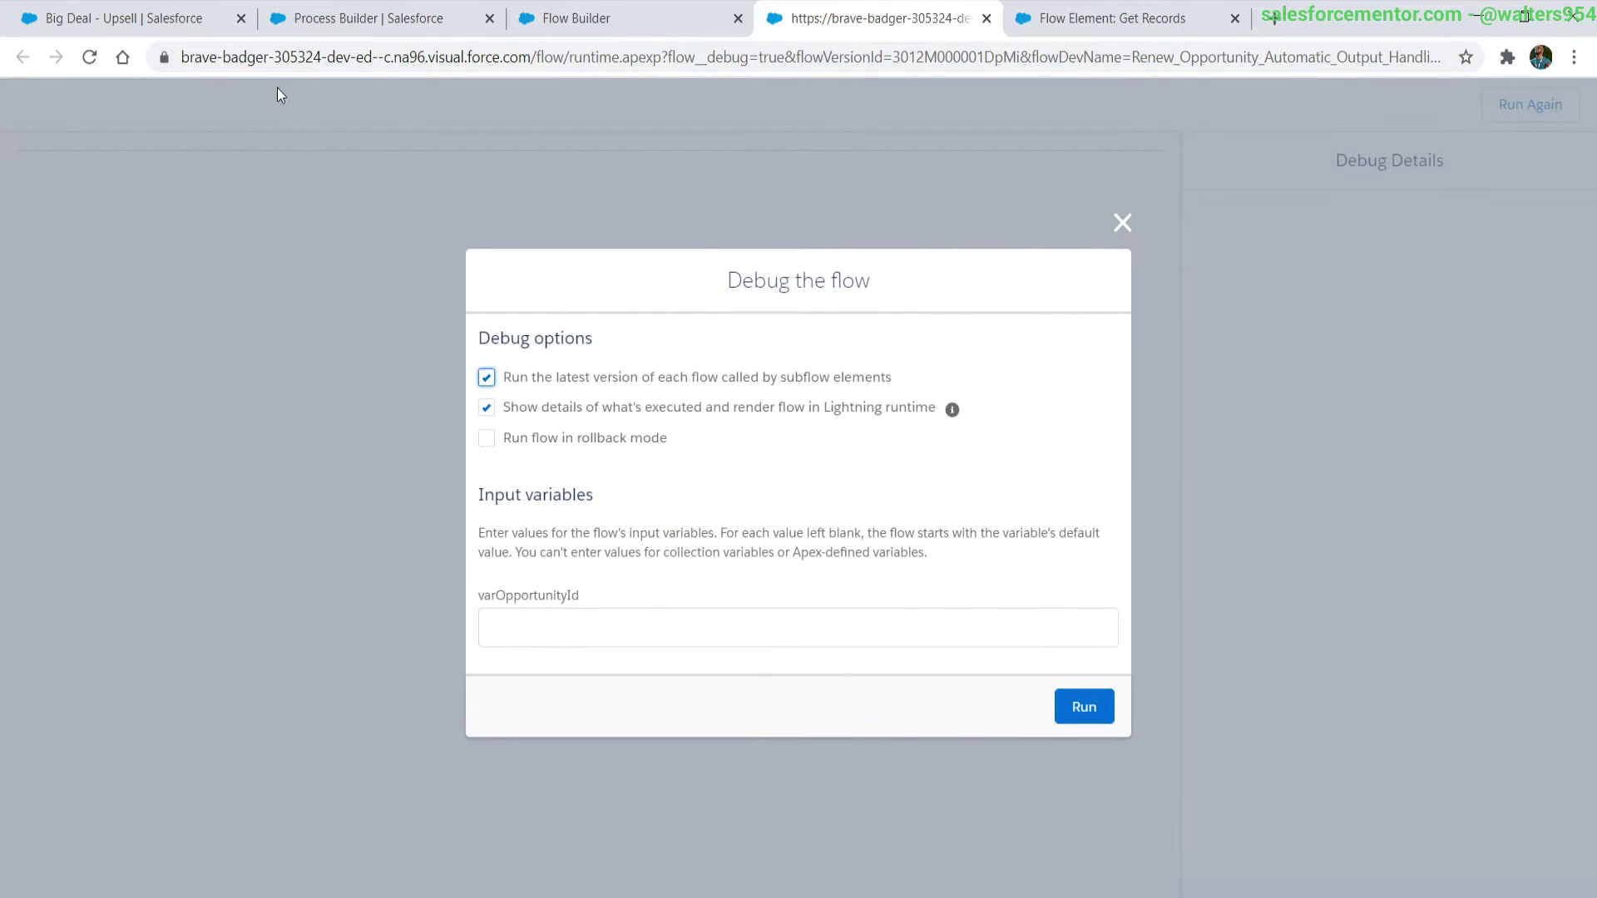
{"action": "left_click", "coordinate": [171, 18]}
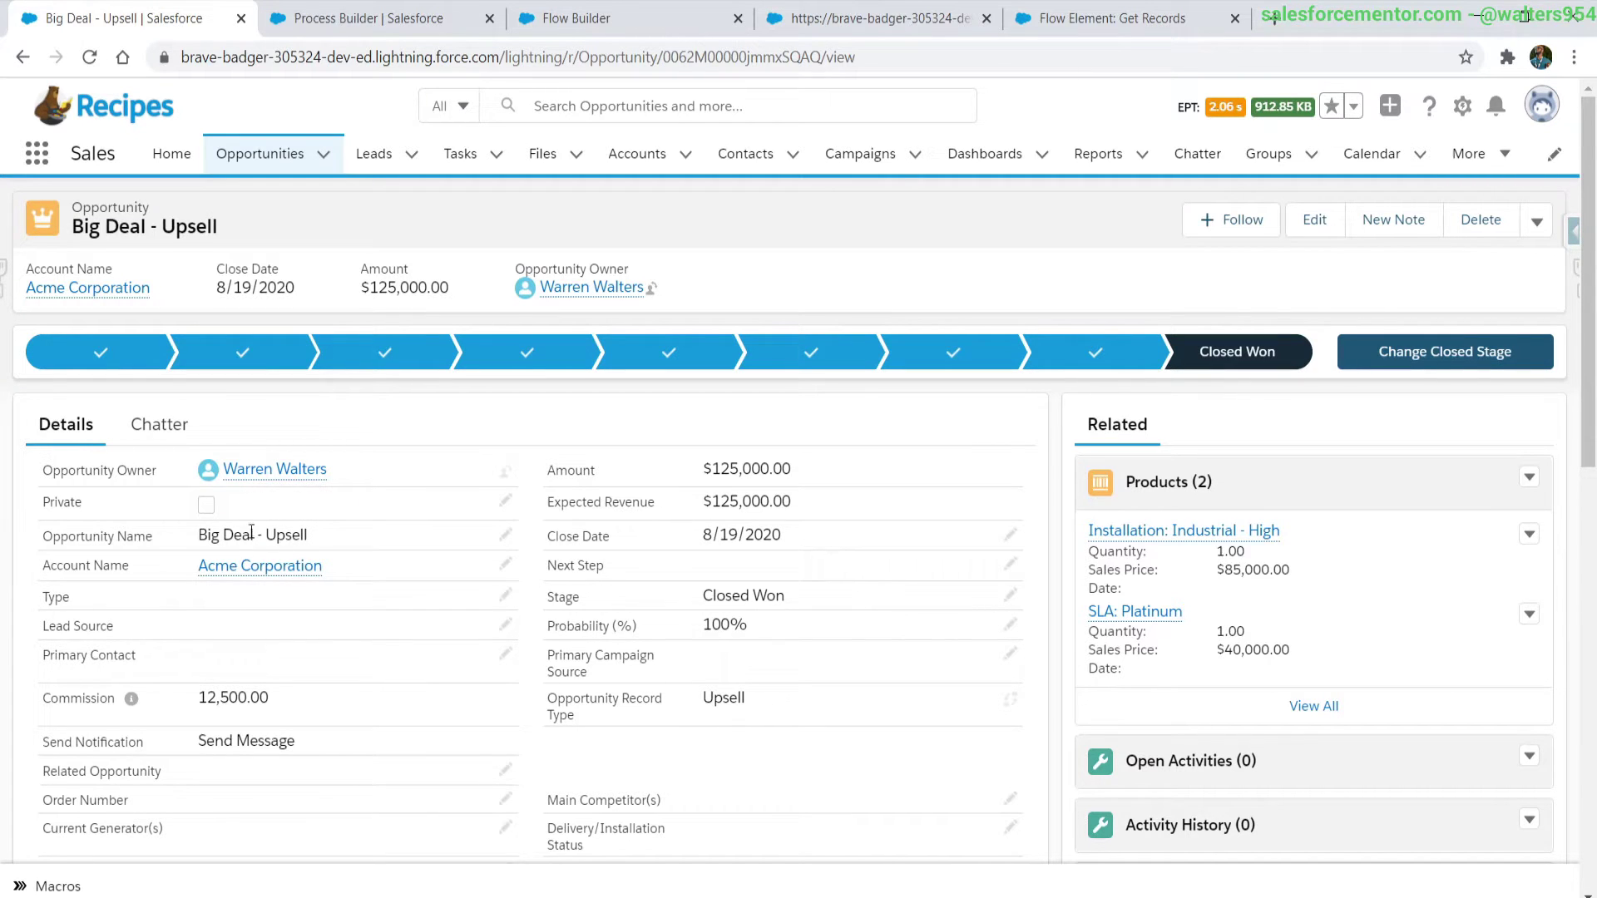
{"action": "left_click", "coordinate": [260, 153]}
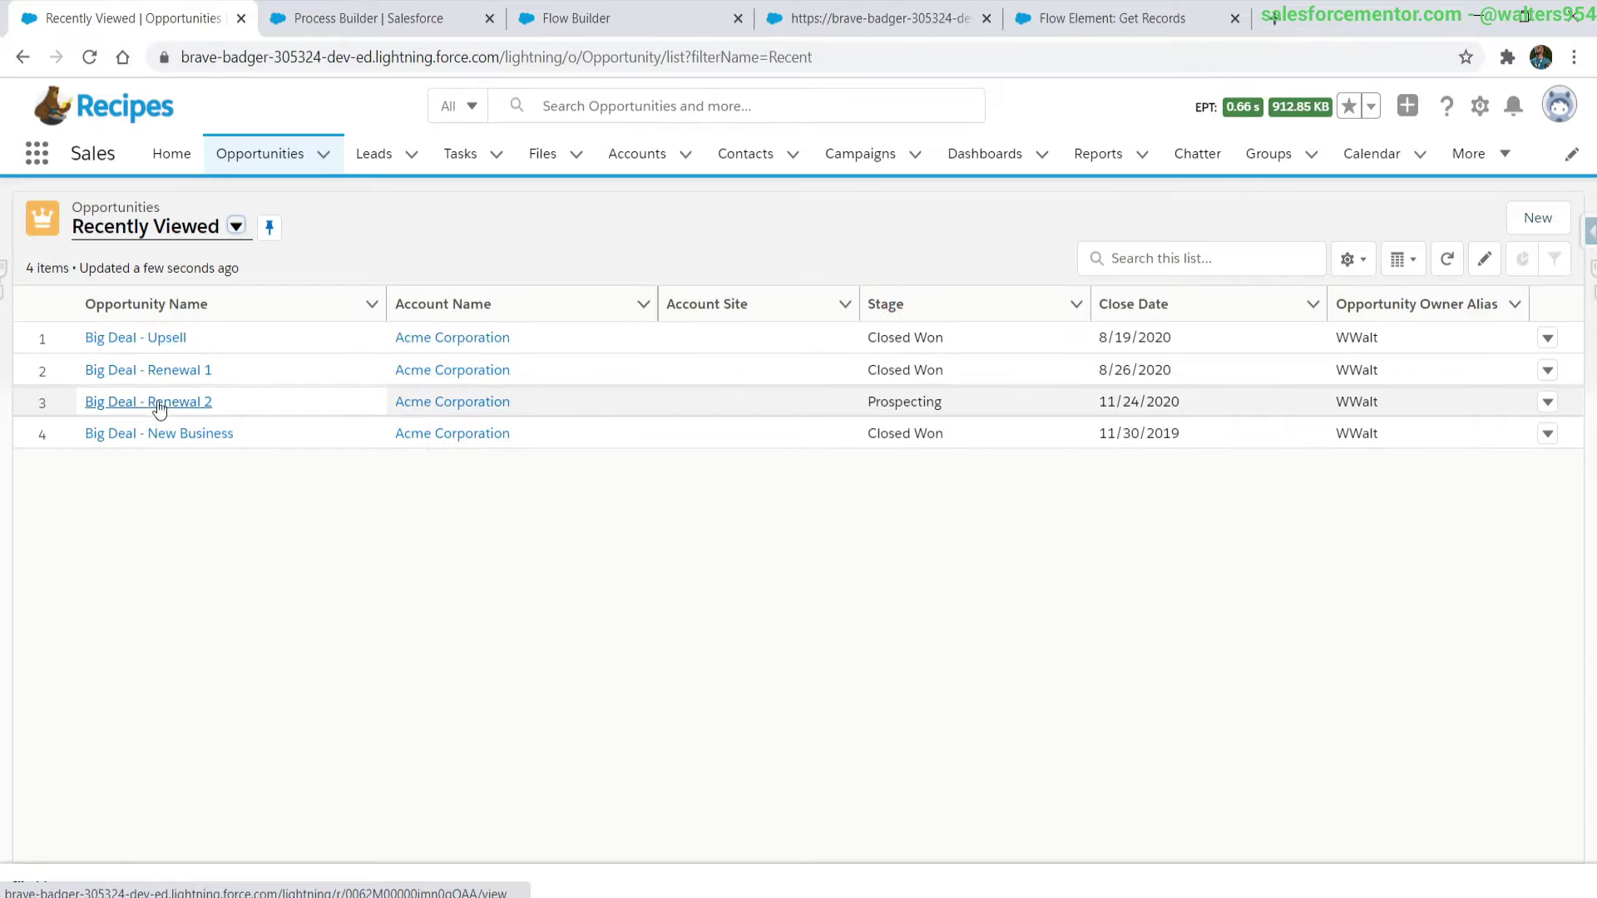
{"action": "left_click", "coordinate": [155, 370]}
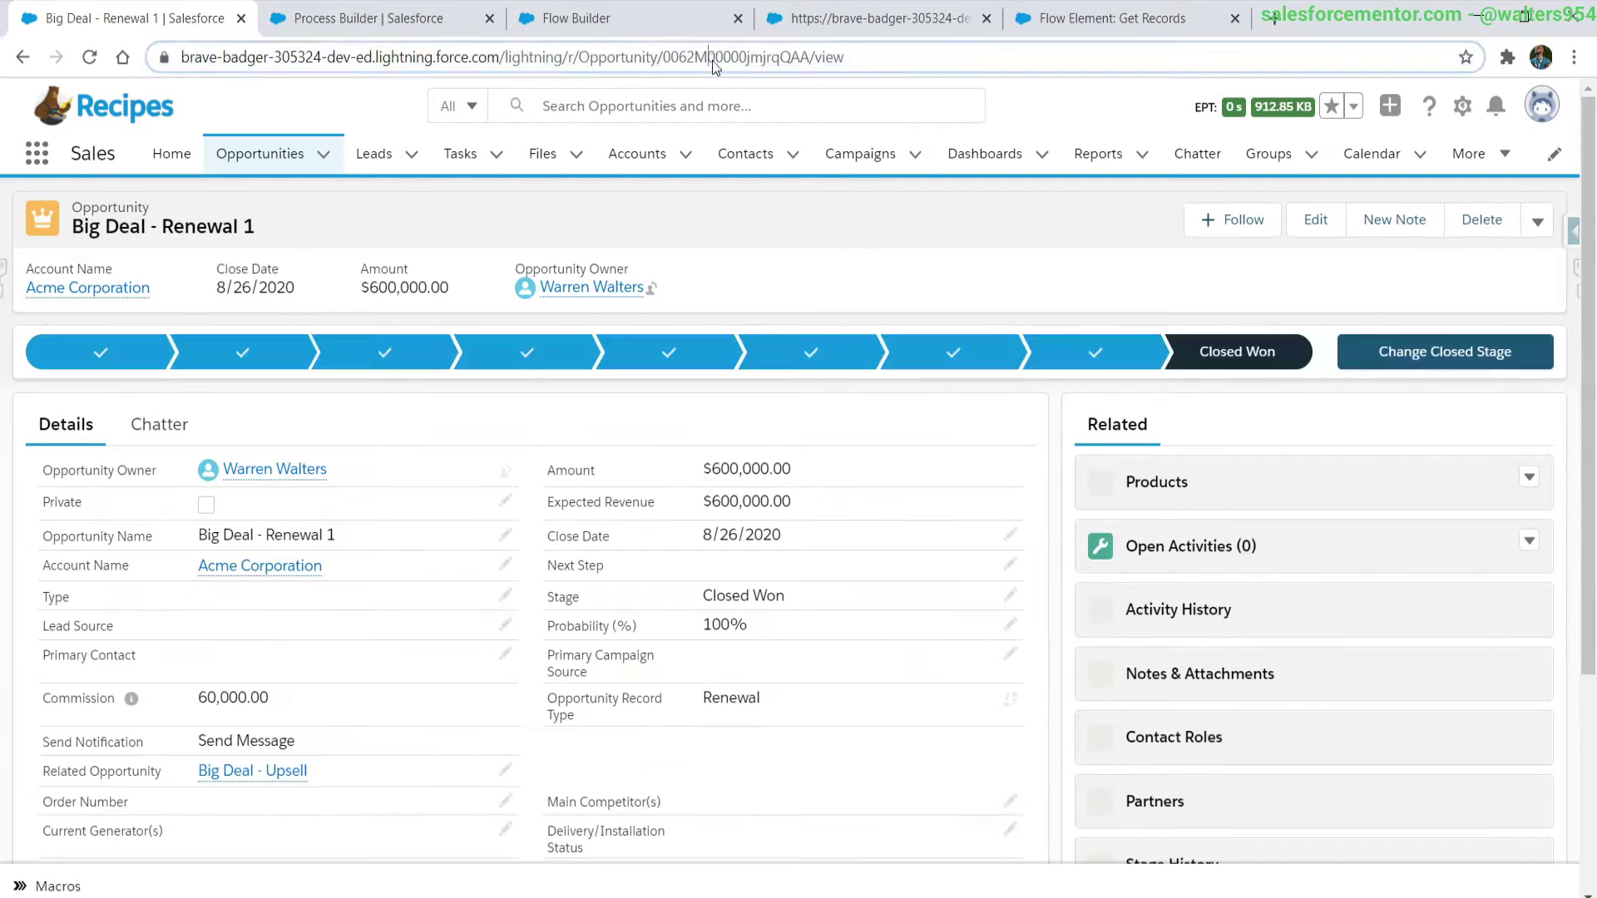
{"action": "double_click", "coordinate": [714, 59]}
{"action": "left_click", "coordinate": [890, 17]}
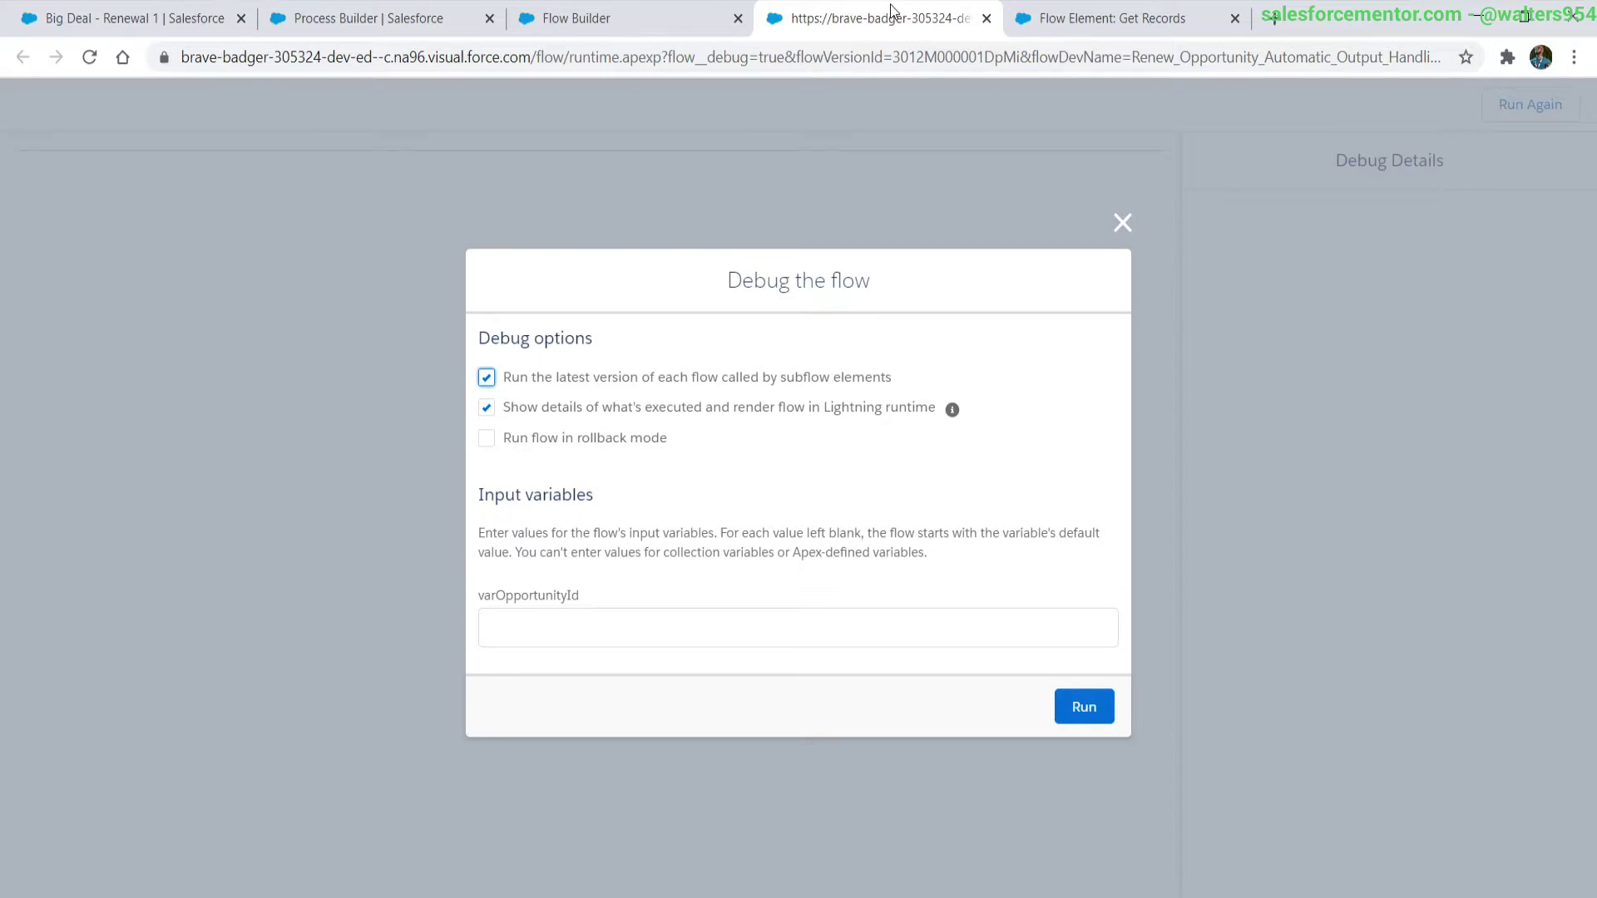
{"action": "left_click", "coordinate": [574, 619]}
{"action": "type", "text": "0062M00000jmn1oQAA"}
{"action": "left_click", "coordinate": [1077, 712]}
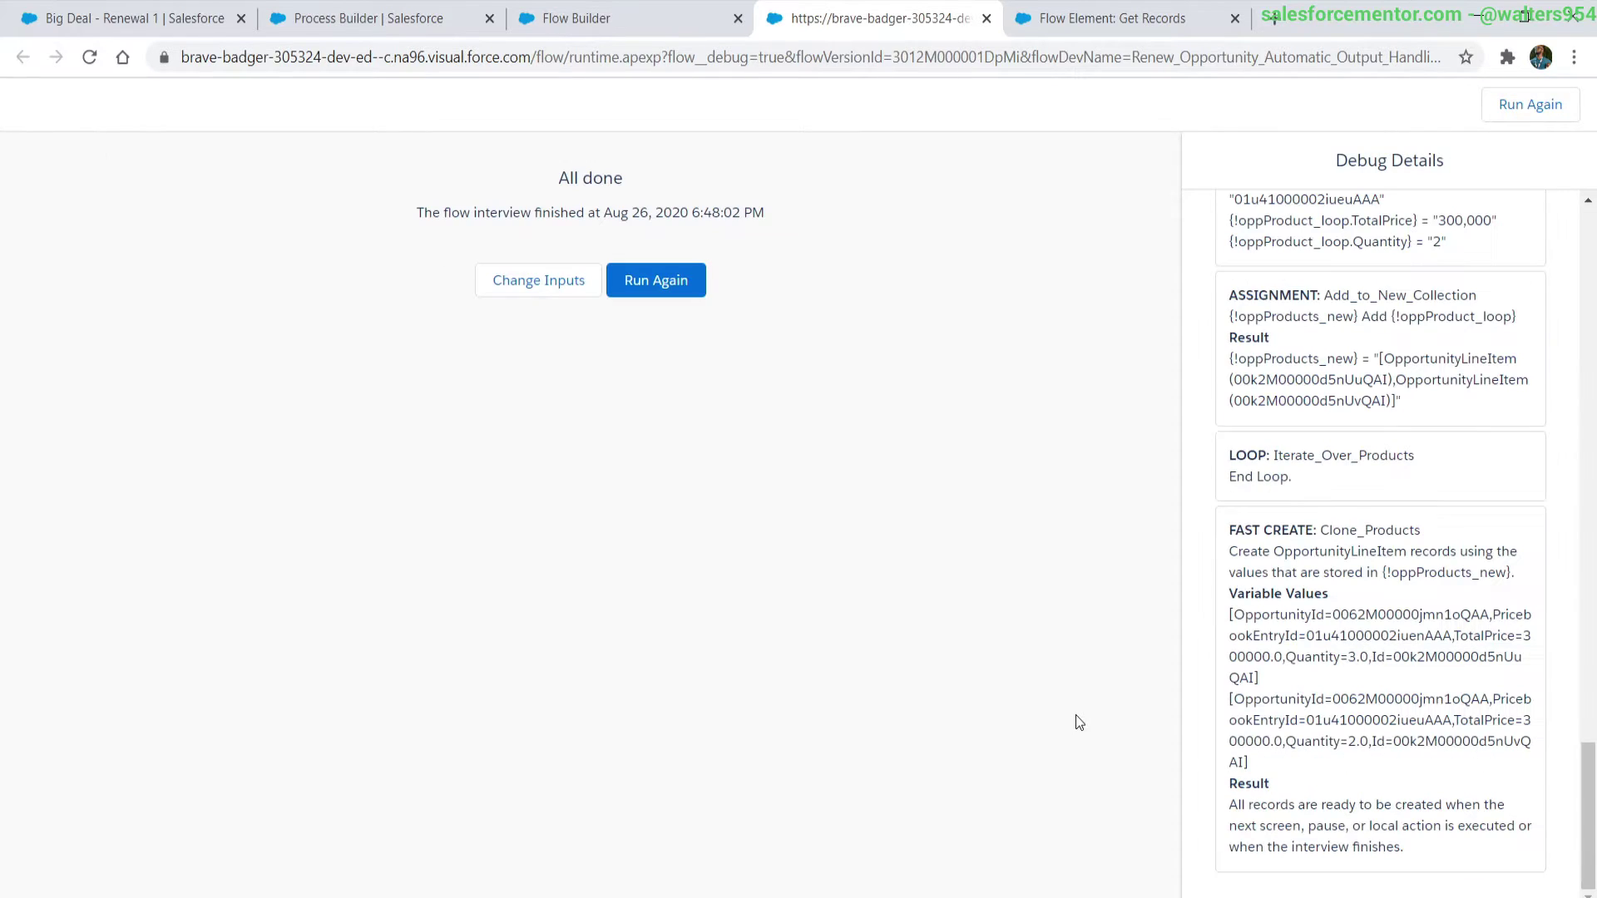
- Examine the debug details from the start of the interview down to the product IDs handled by the Iterate_Over_Products loop
{"action": "scroll", "coordinate": [1315, 419], "scroll_direction": "up", "scroll_amount": 20}
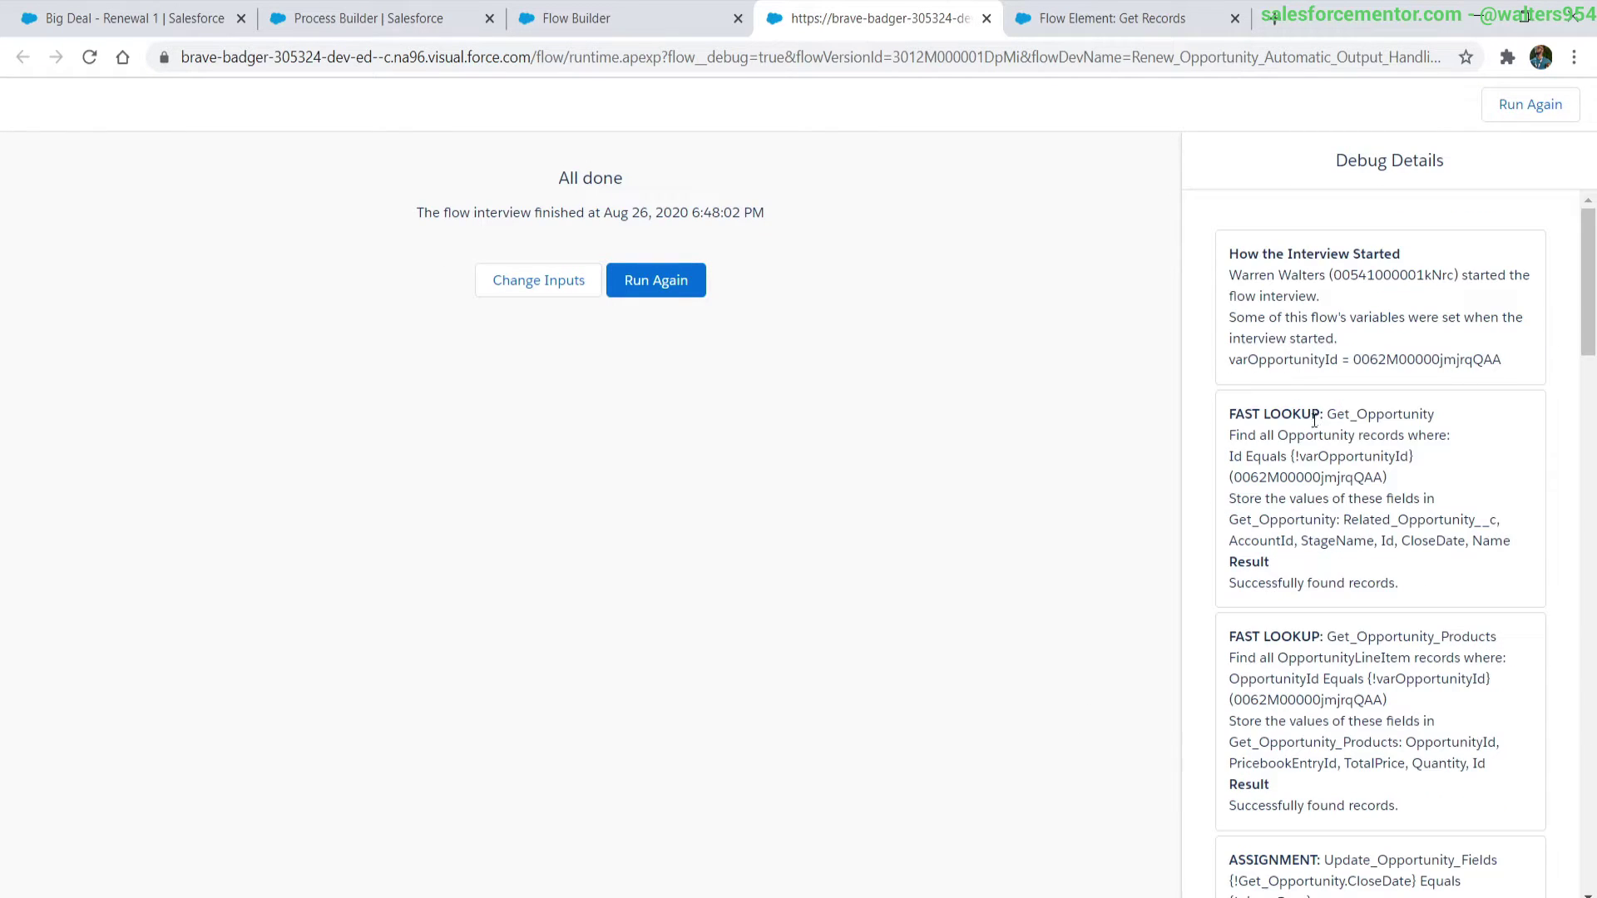
{"action": "scroll", "coordinate": [1256, 639], "scroll_direction": "down", "scroll_amount": 6}
{"action": "scroll", "coordinate": [1277, 671], "scroll_direction": "down", "scroll_amount": 7}
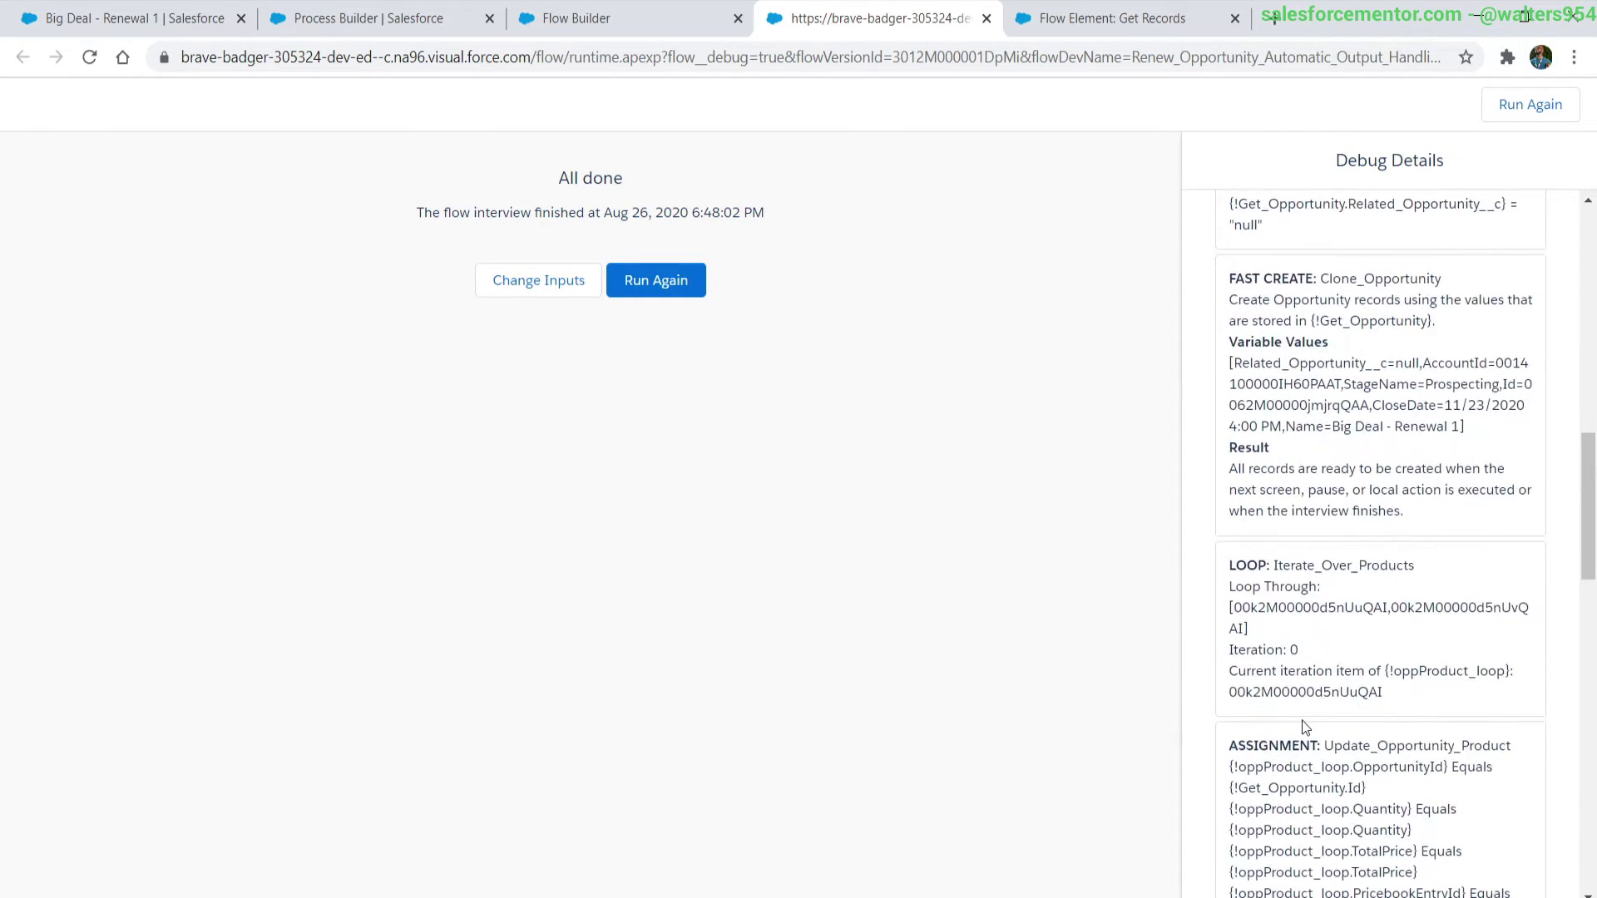
{"action": "scroll", "coordinate": [1304, 728], "scroll_direction": "down", "scroll_amount": 1}
{"action": "left_click_drag", "start_coordinate": [1235, 497], "coordinate": [1243, 520]}
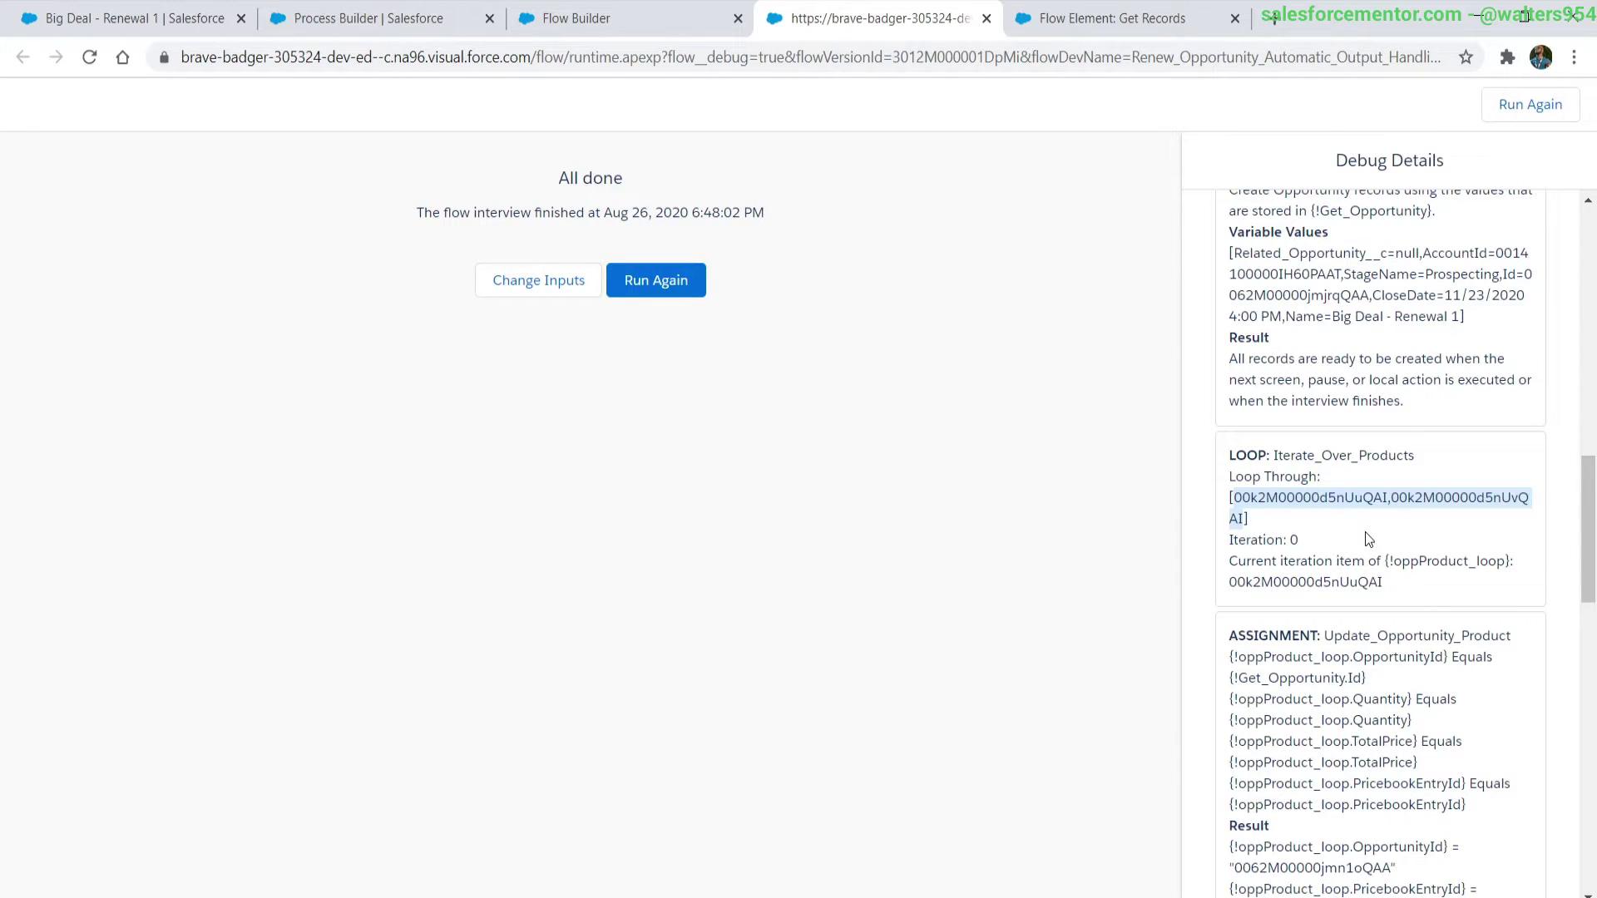
- View the products of the related Big Deal - Upsell opportunity and inspect the flow's Update Opportunity Fields assignment, leaving it without saving
{"action": "key", "text": "ctrl+1"}
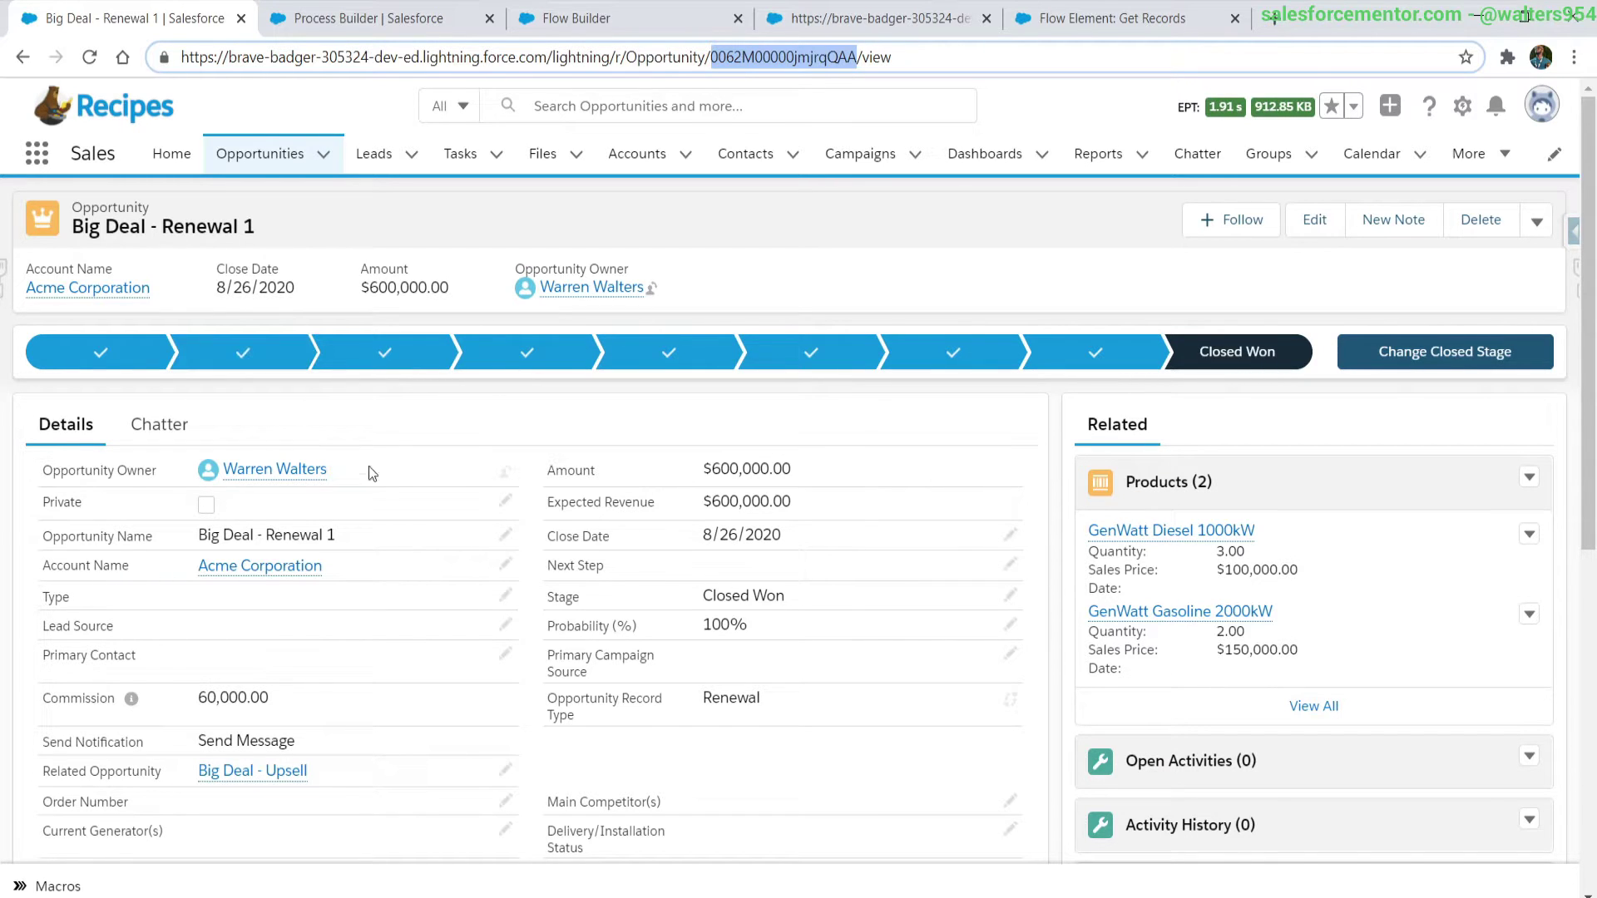
{"action": "left_click", "coordinate": [236, 772]}
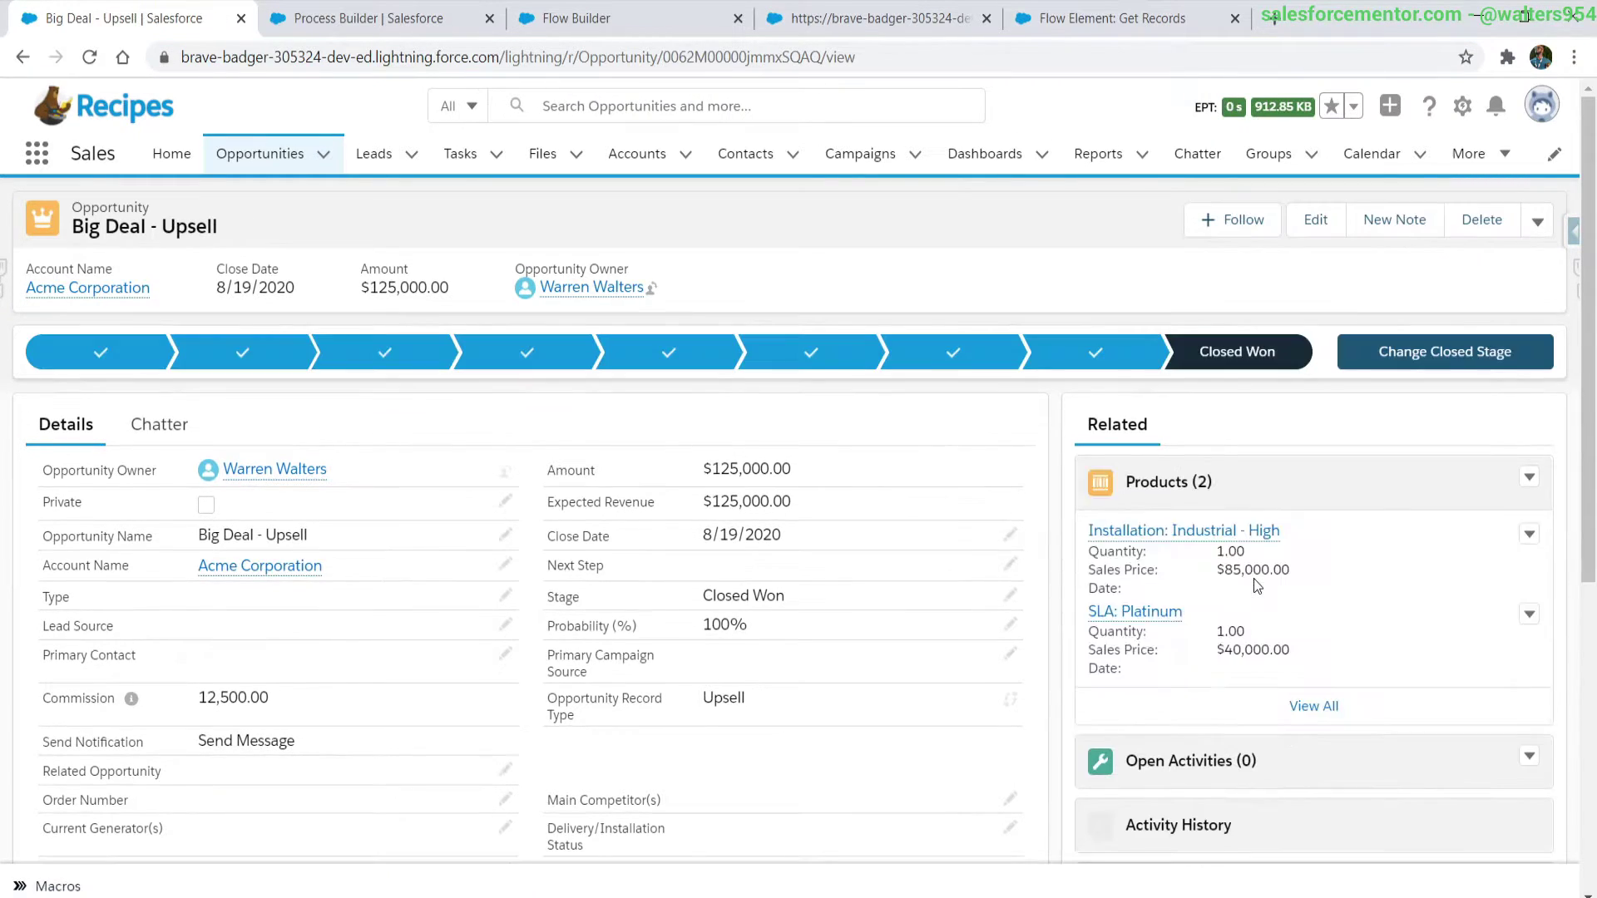
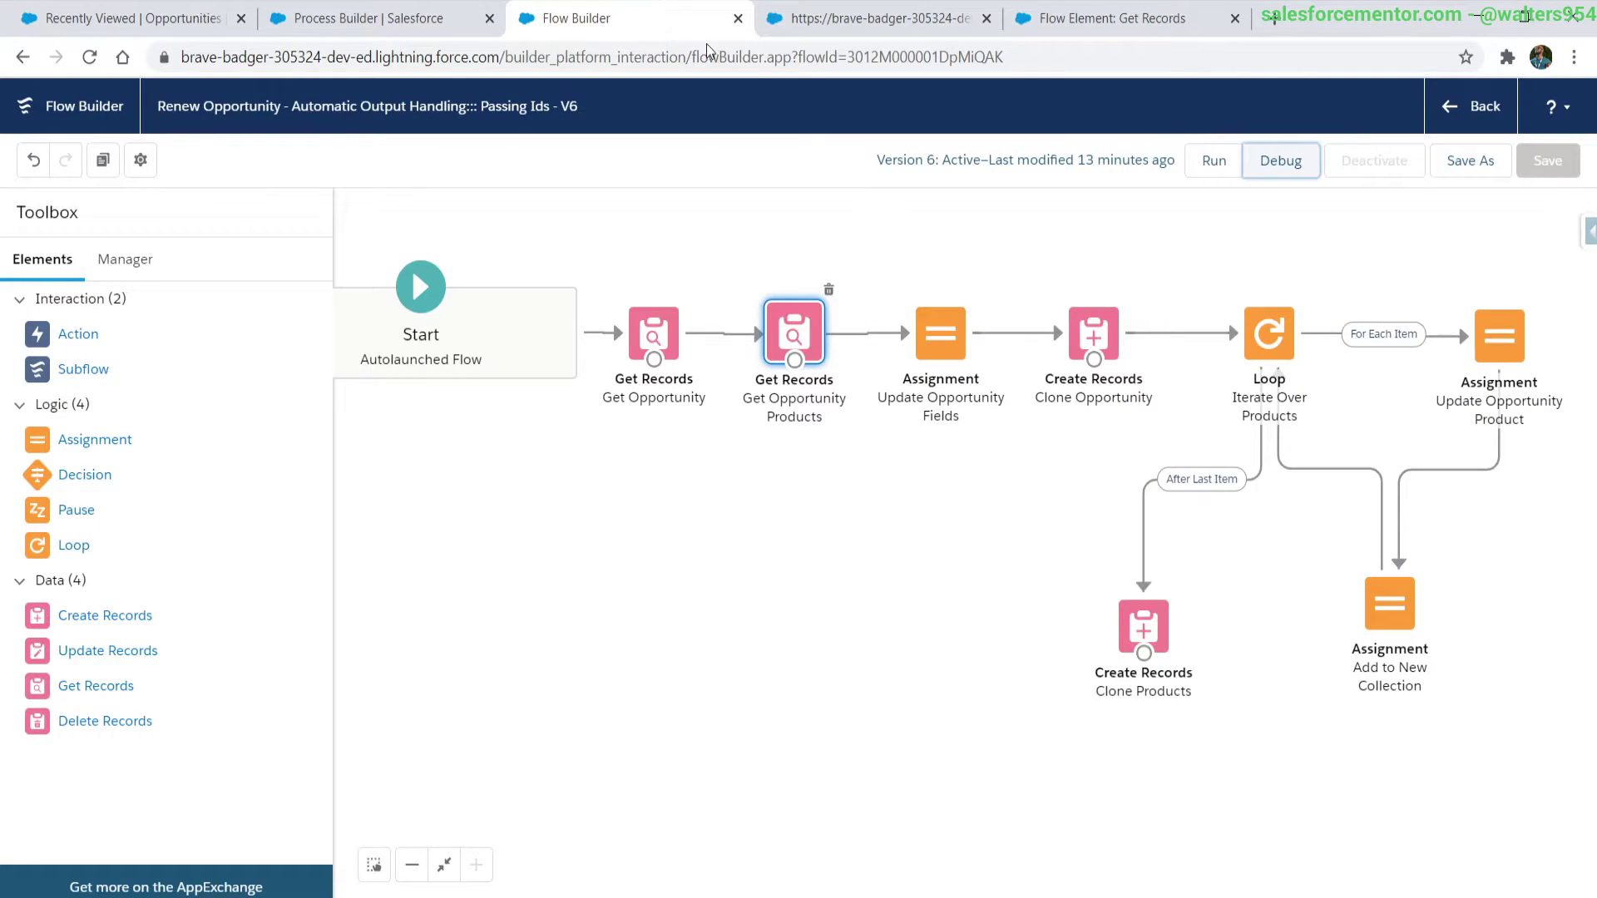
{"action": "double_click", "coordinate": [957, 345]}
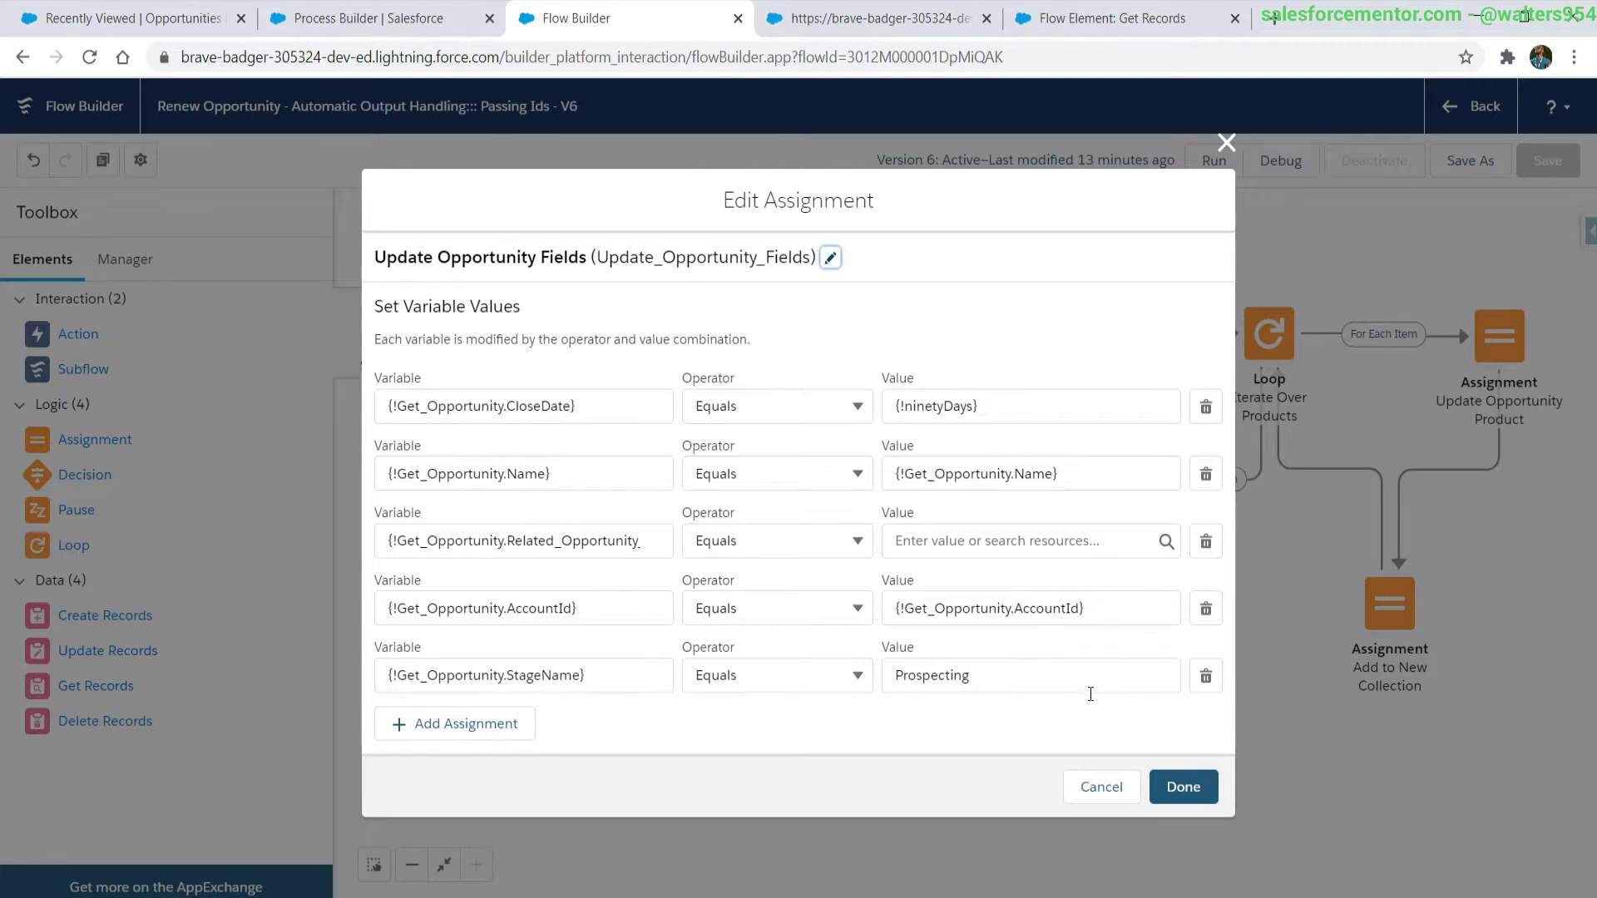
{"action": "left_click", "coordinate": [1099, 787]}
- Open the Get Opportunity Products element for editing, consulting the Big Deal - Renewal 1 record for its products and related opportunity
{"action": "double_click", "coordinate": [781, 343]}
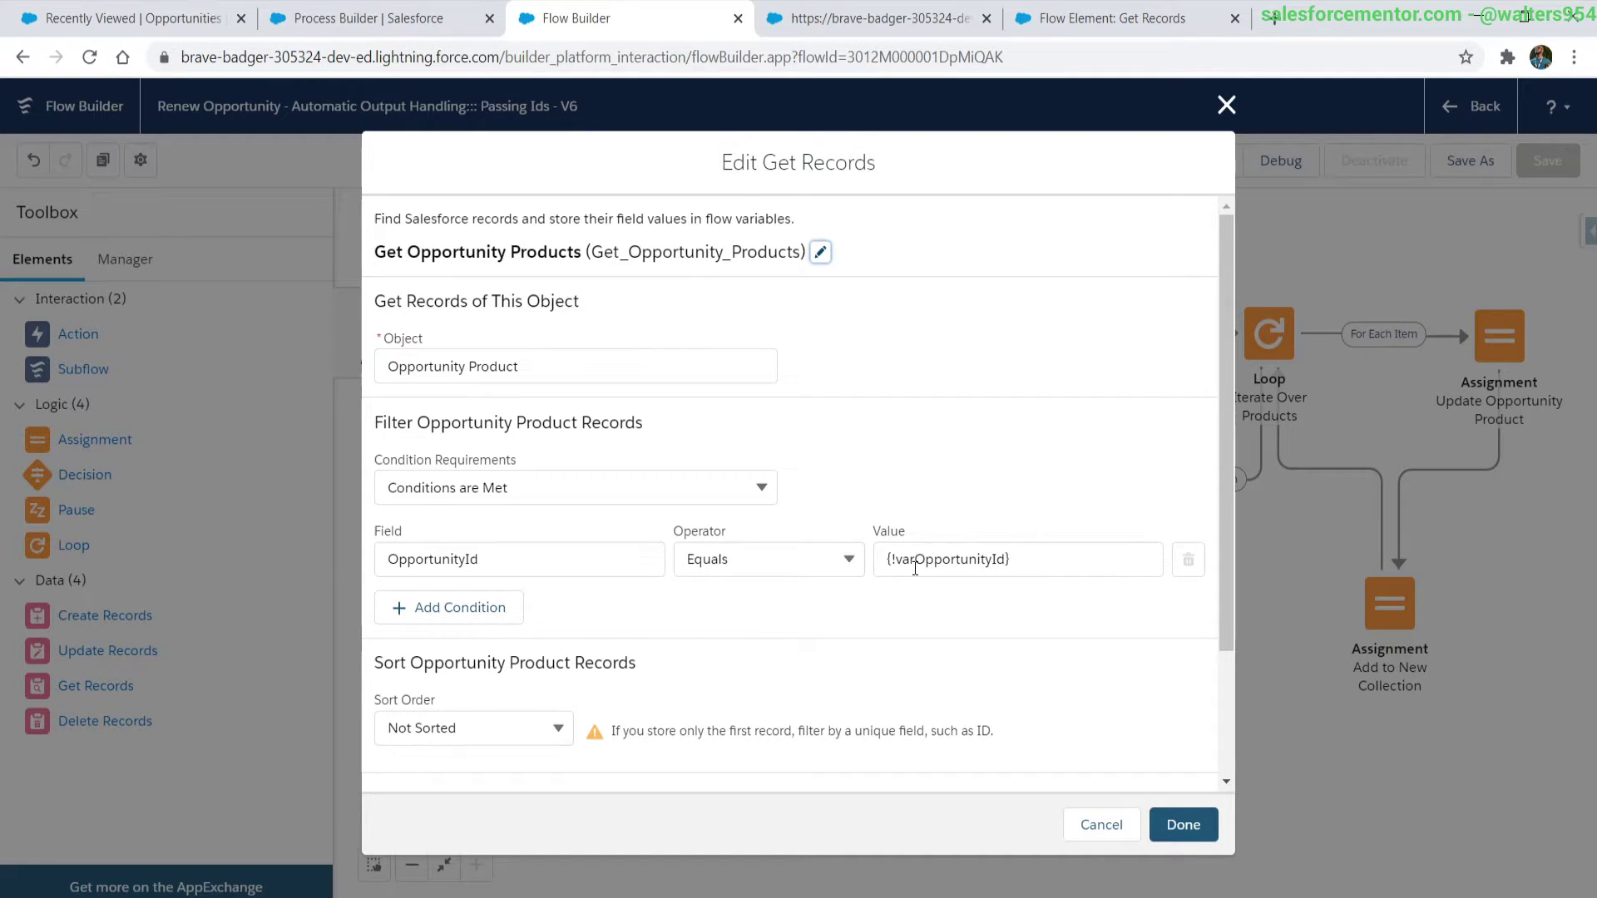
{"action": "left_click", "coordinate": [84, 18]}
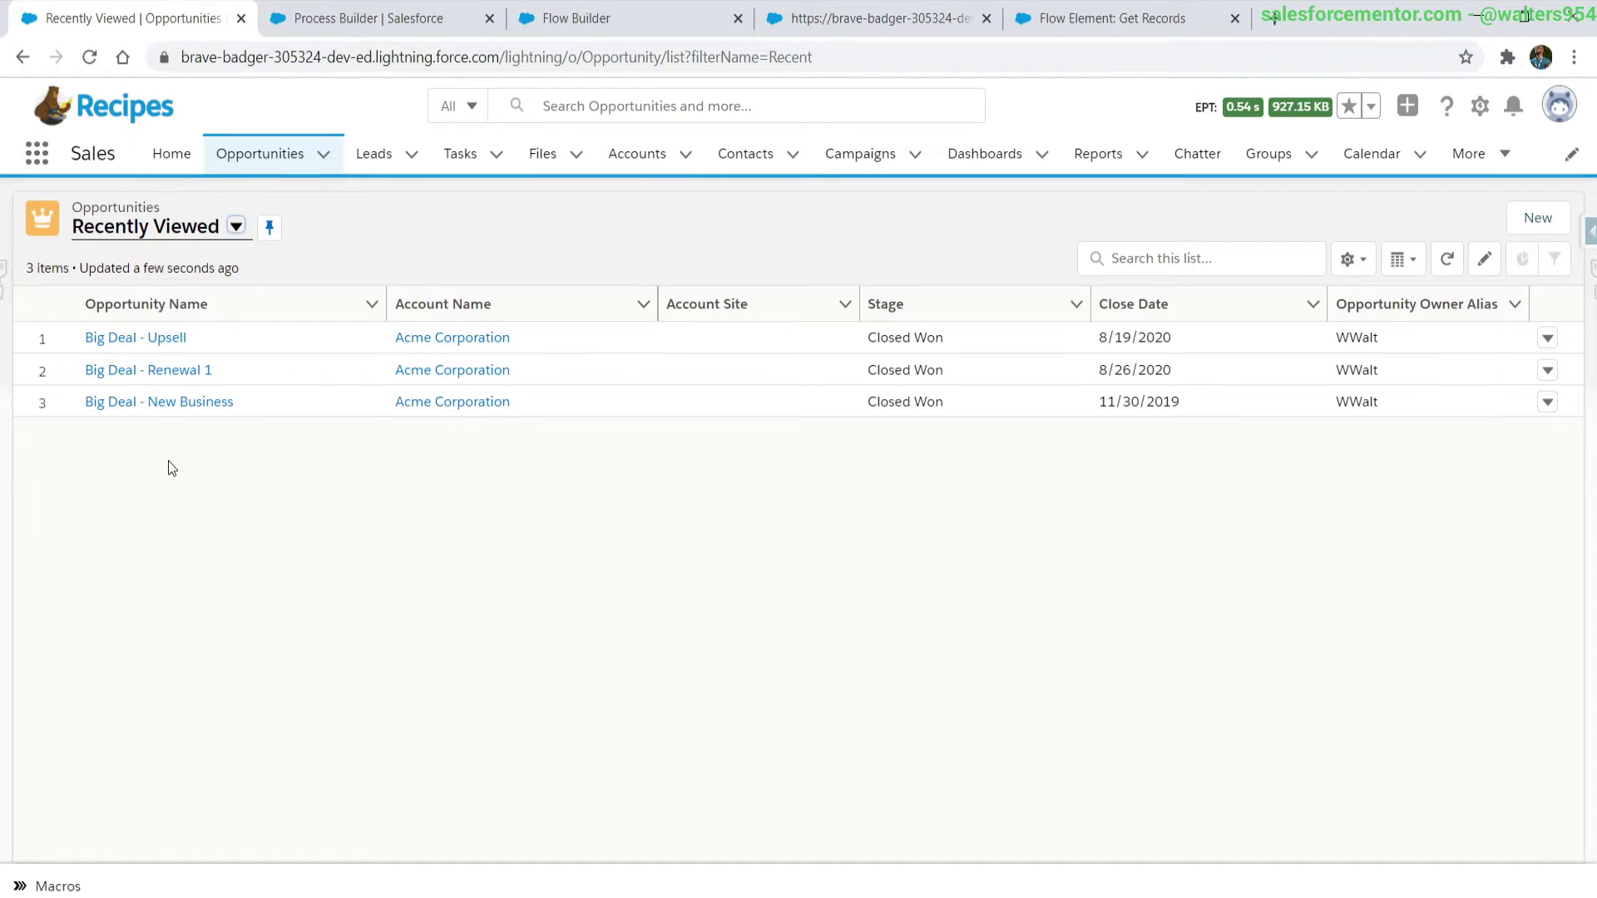
{"action": "left_click", "coordinate": [158, 372]}
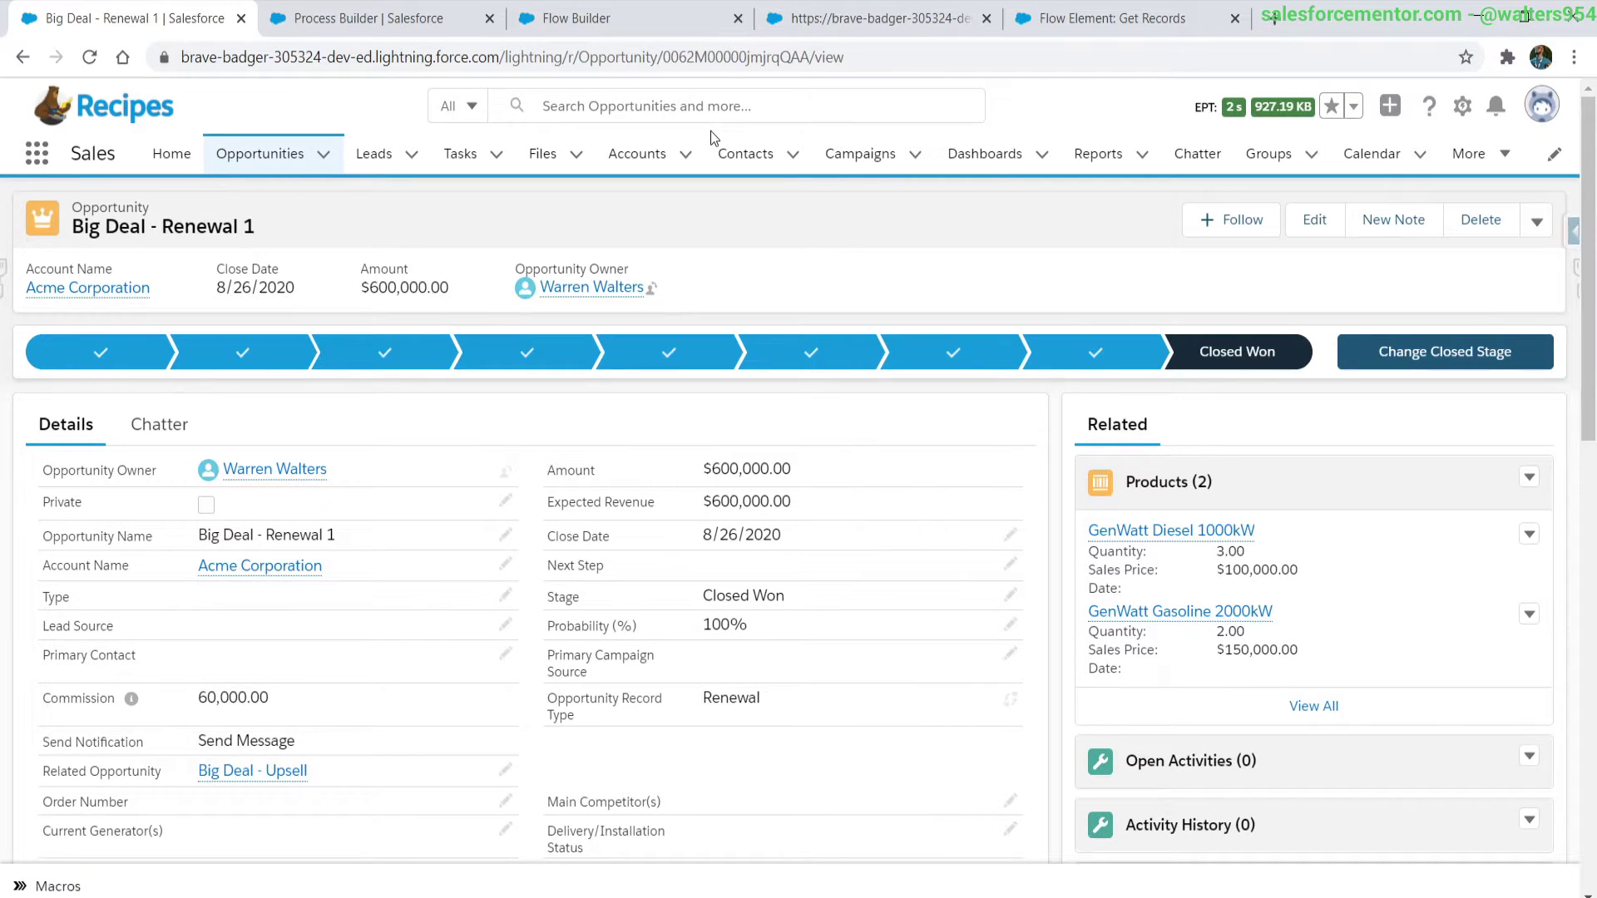
{"action": "left_click", "coordinate": [628, 15]}
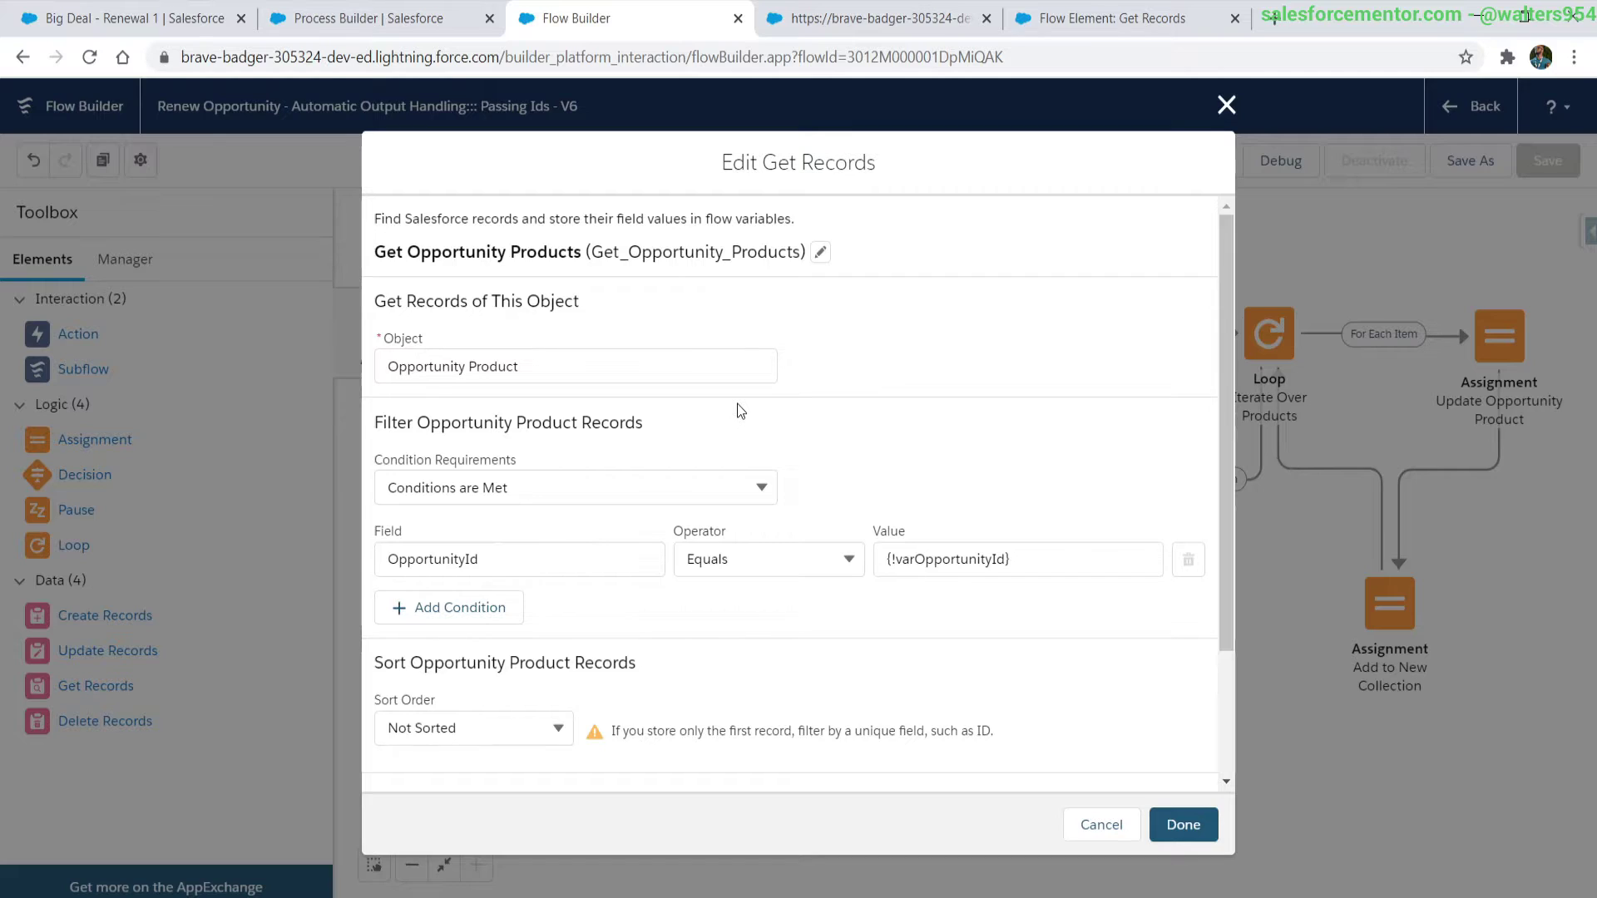
- Examine the OpportunityId filter value and the available condition requirements in the Get Opportunity Products element
{"action": "left_click", "coordinate": [1063, 571]}
{"action": "triple_click", "coordinate": [1063, 570]}
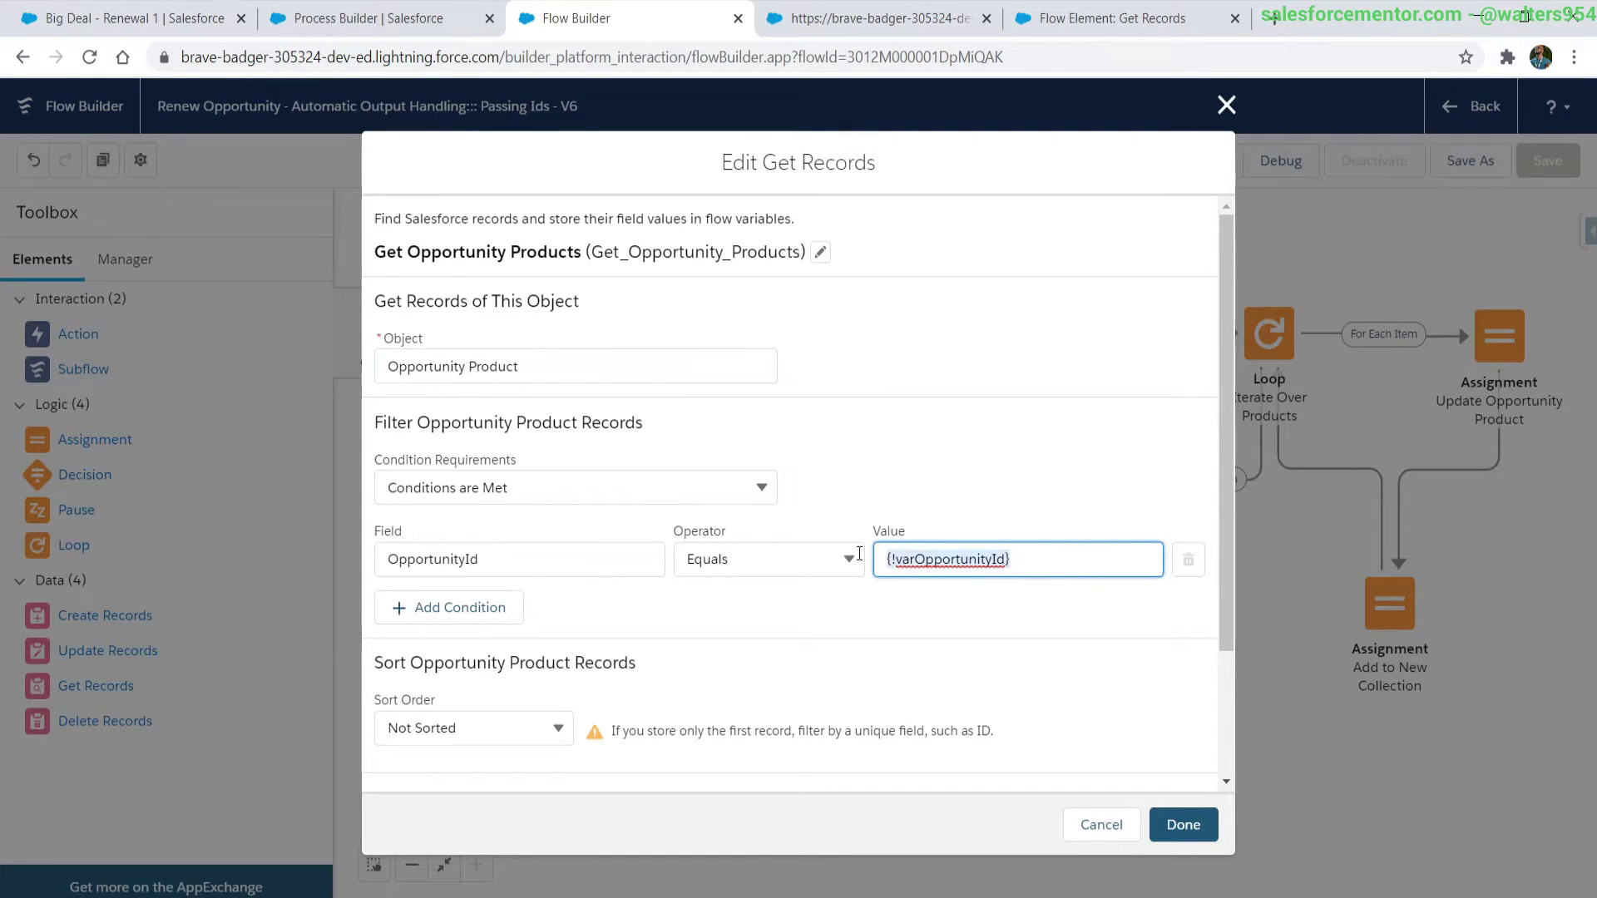
{"action": "left_click", "coordinate": [933, 502]}
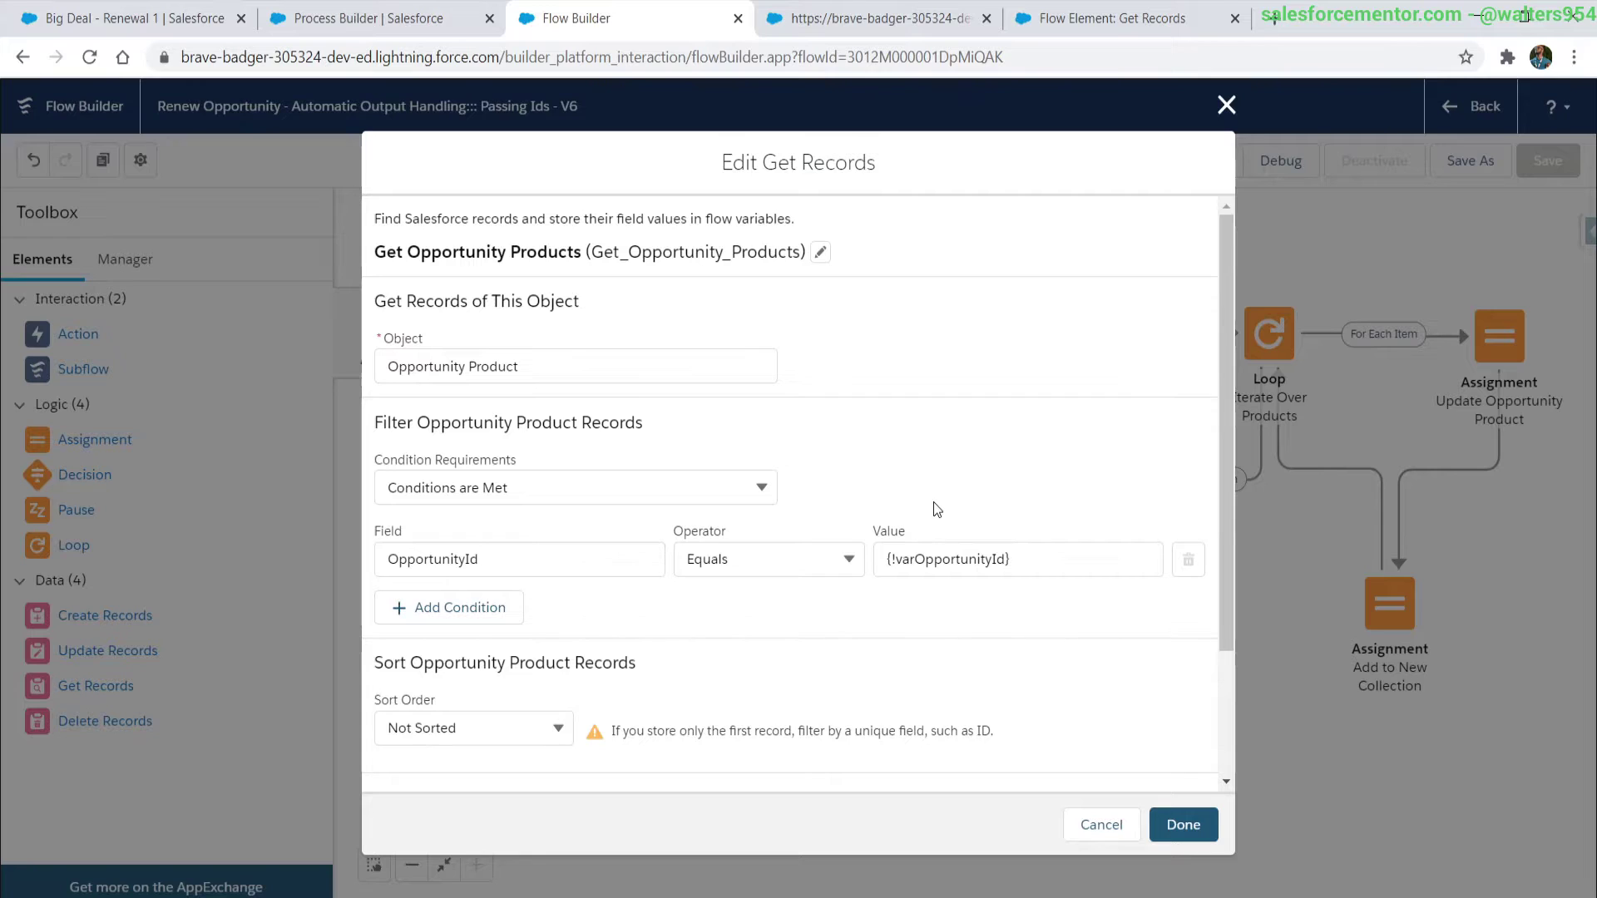
{"action": "left_click", "coordinate": [501, 489]}
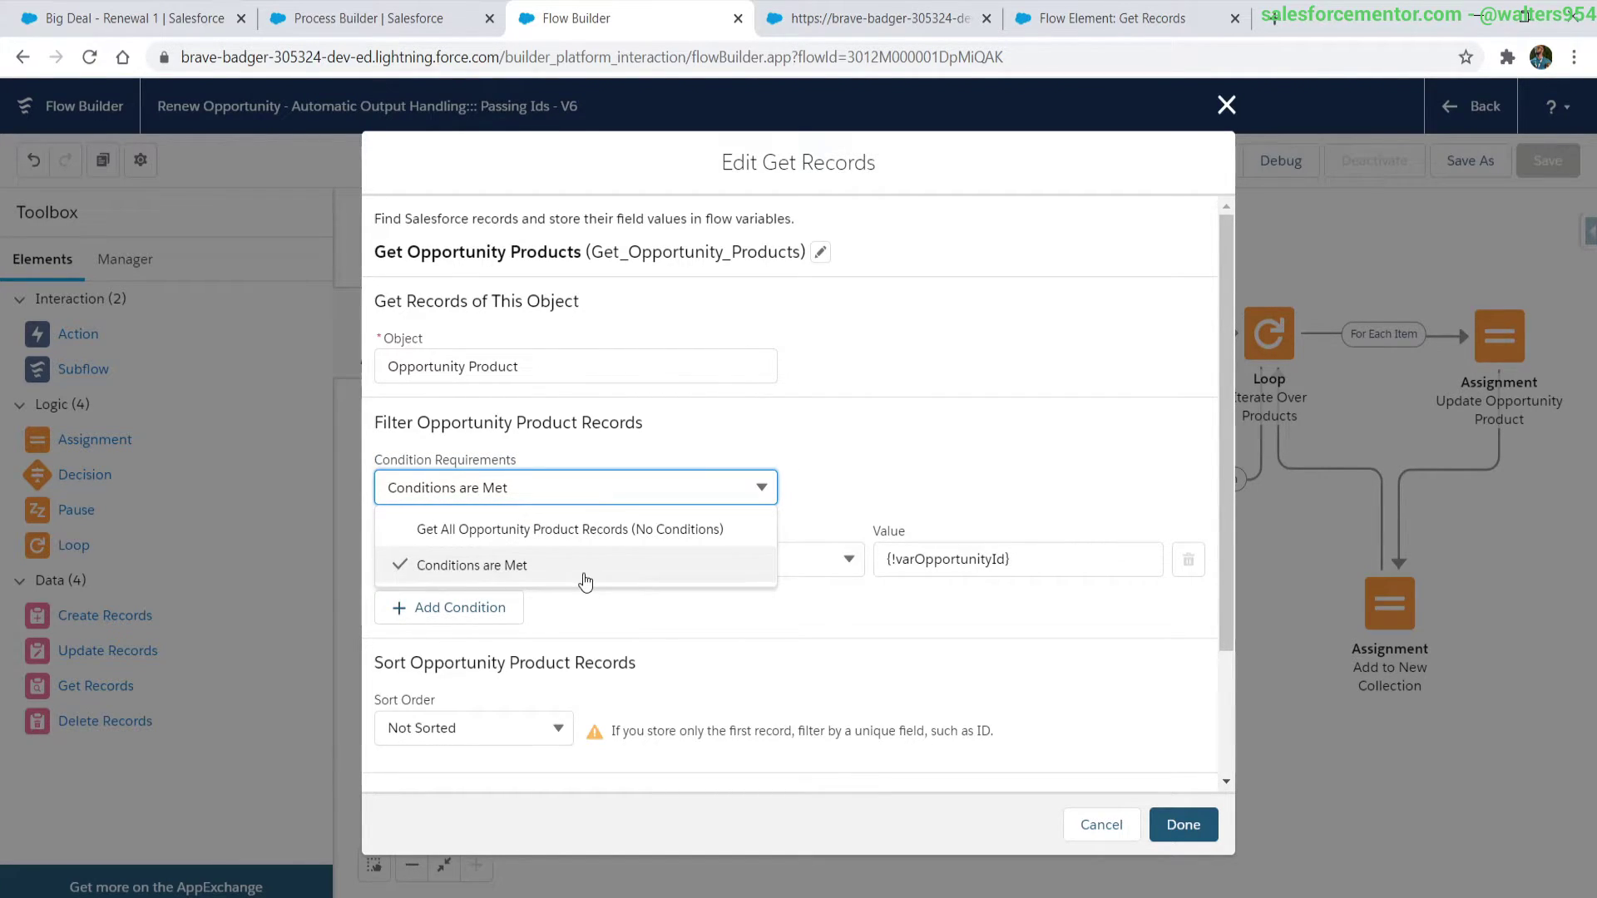
{"action": "left_click", "coordinate": [530, 565]}
{"action": "triple_click", "coordinate": [685, 622]}
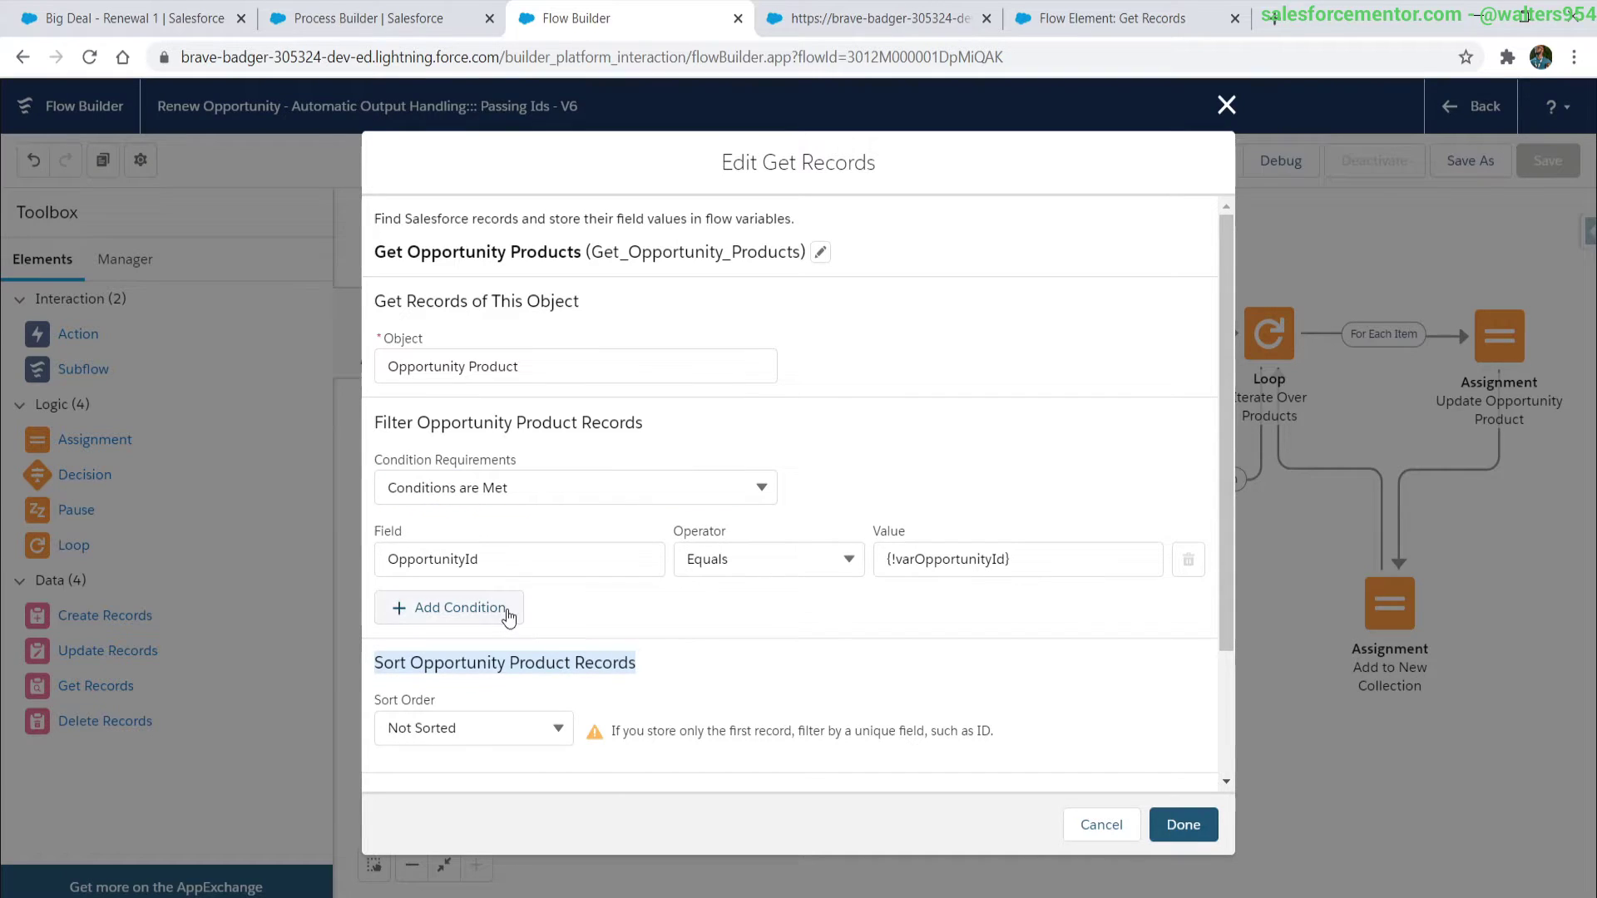
{"action": "left_click", "coordinate": [756, 632]}
- Add a second filter condition to Get Opportunity Products on the OpportunityId field with the Equals operator
{"action": "left_click", "coordinate": [449, 609]}
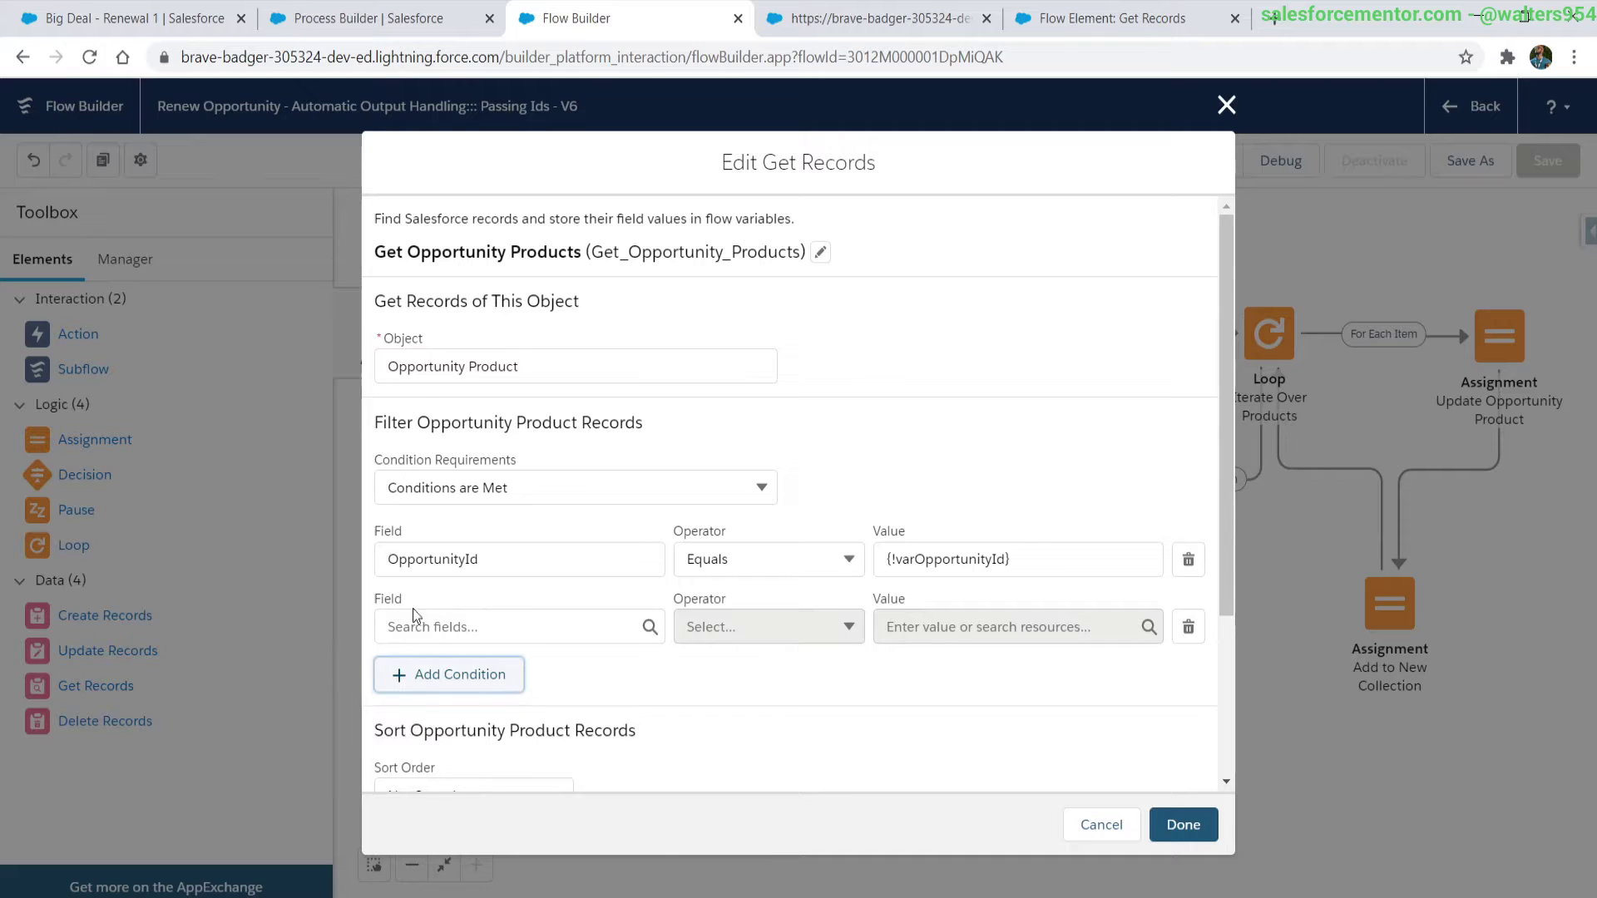
{"action": "left_click", "coordinate": [495, 627]}
{"action": "left_click", "coordinate": [793, 578]}
{"action": "left_click", "coordinate": [794, 577]}
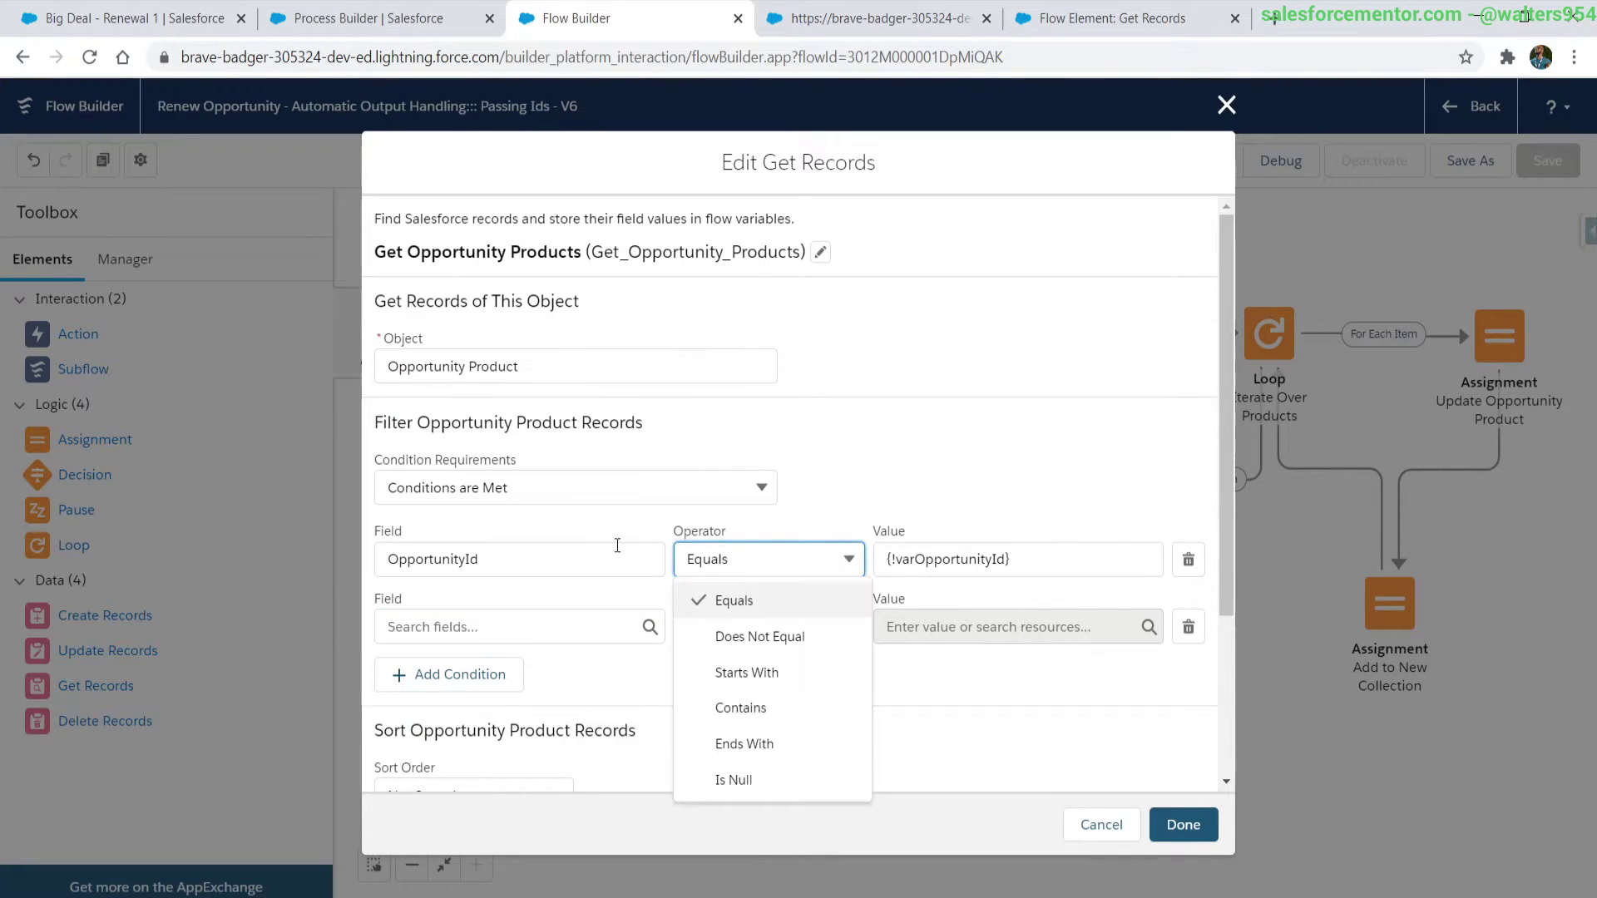
{"action": "left_click", "coordinate": [575, 627]}
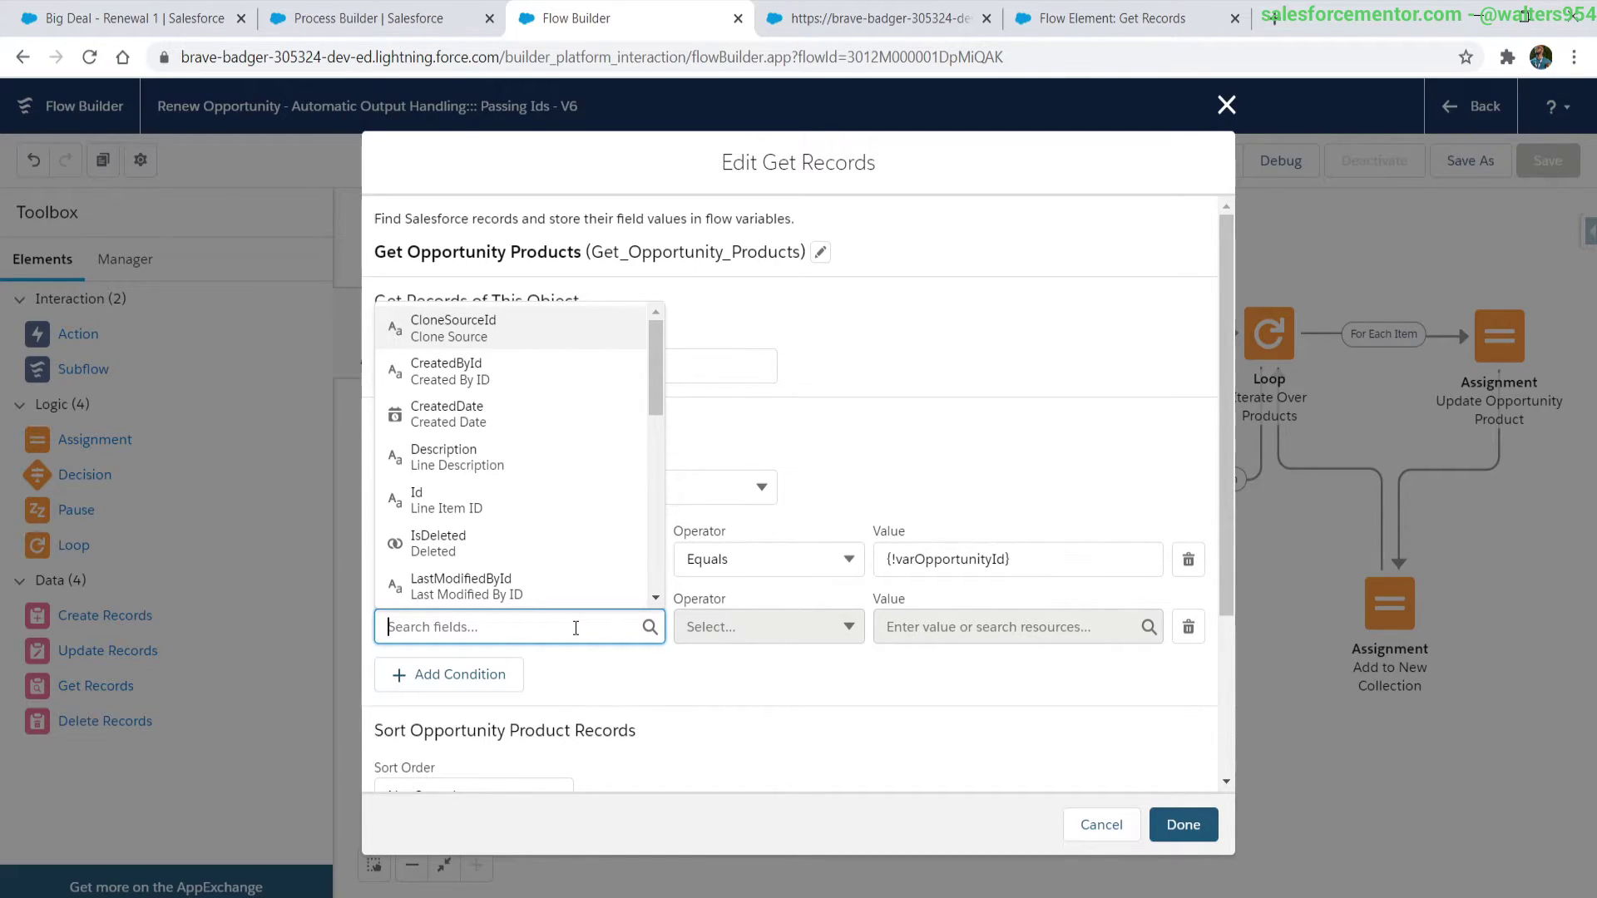
{"action": "type", "text": "opp"}
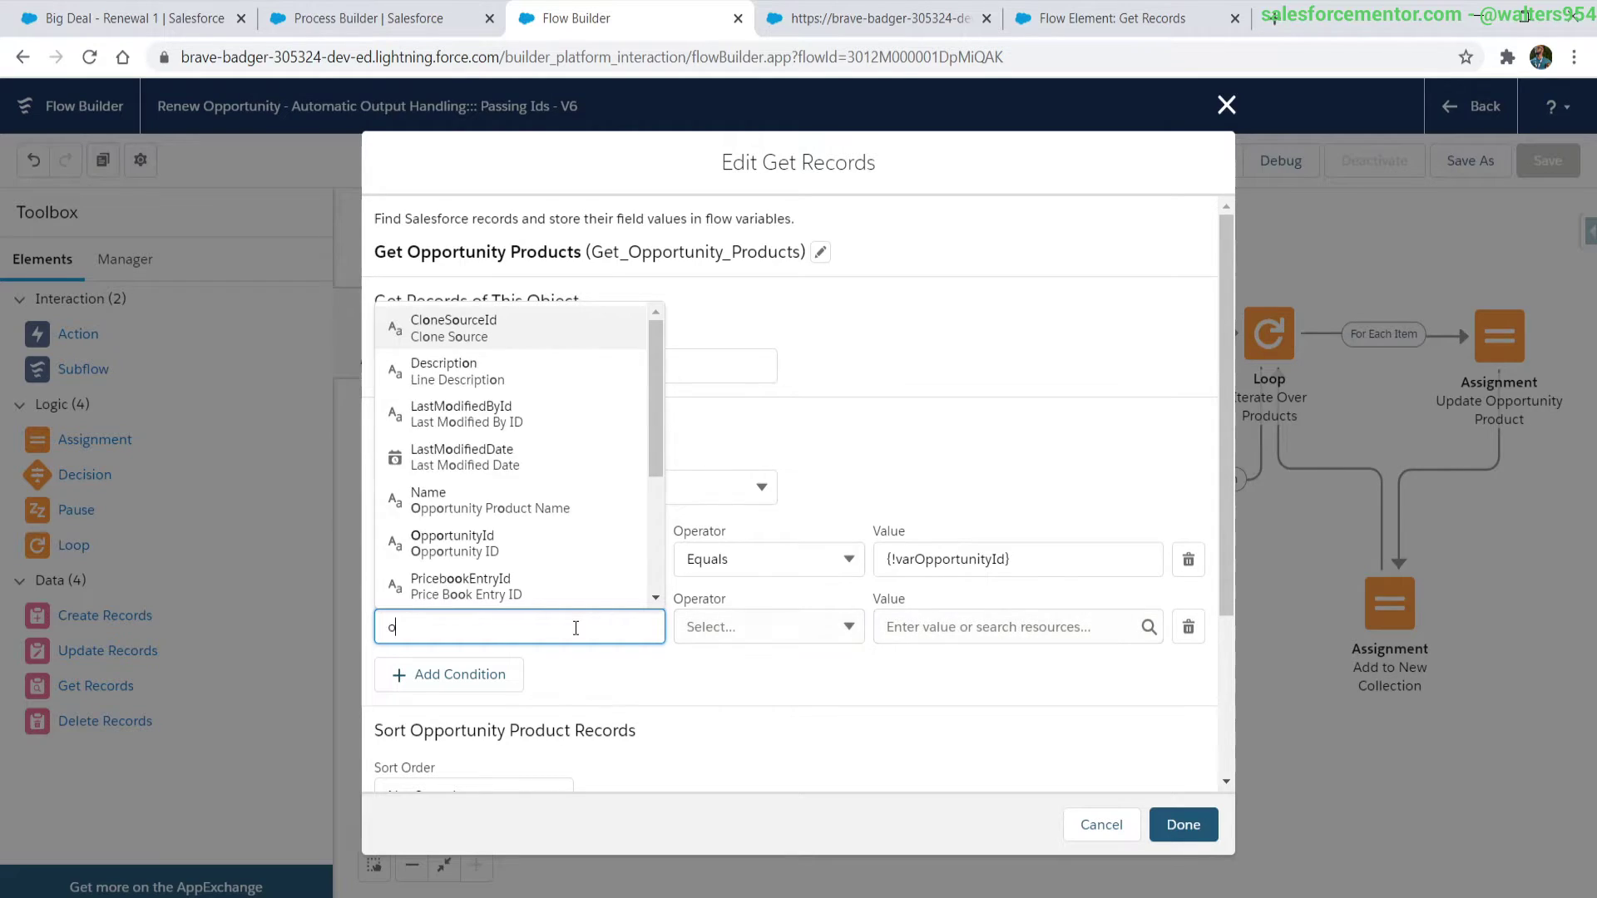
{"action": "left_click", "coordinate": [522, 580]}
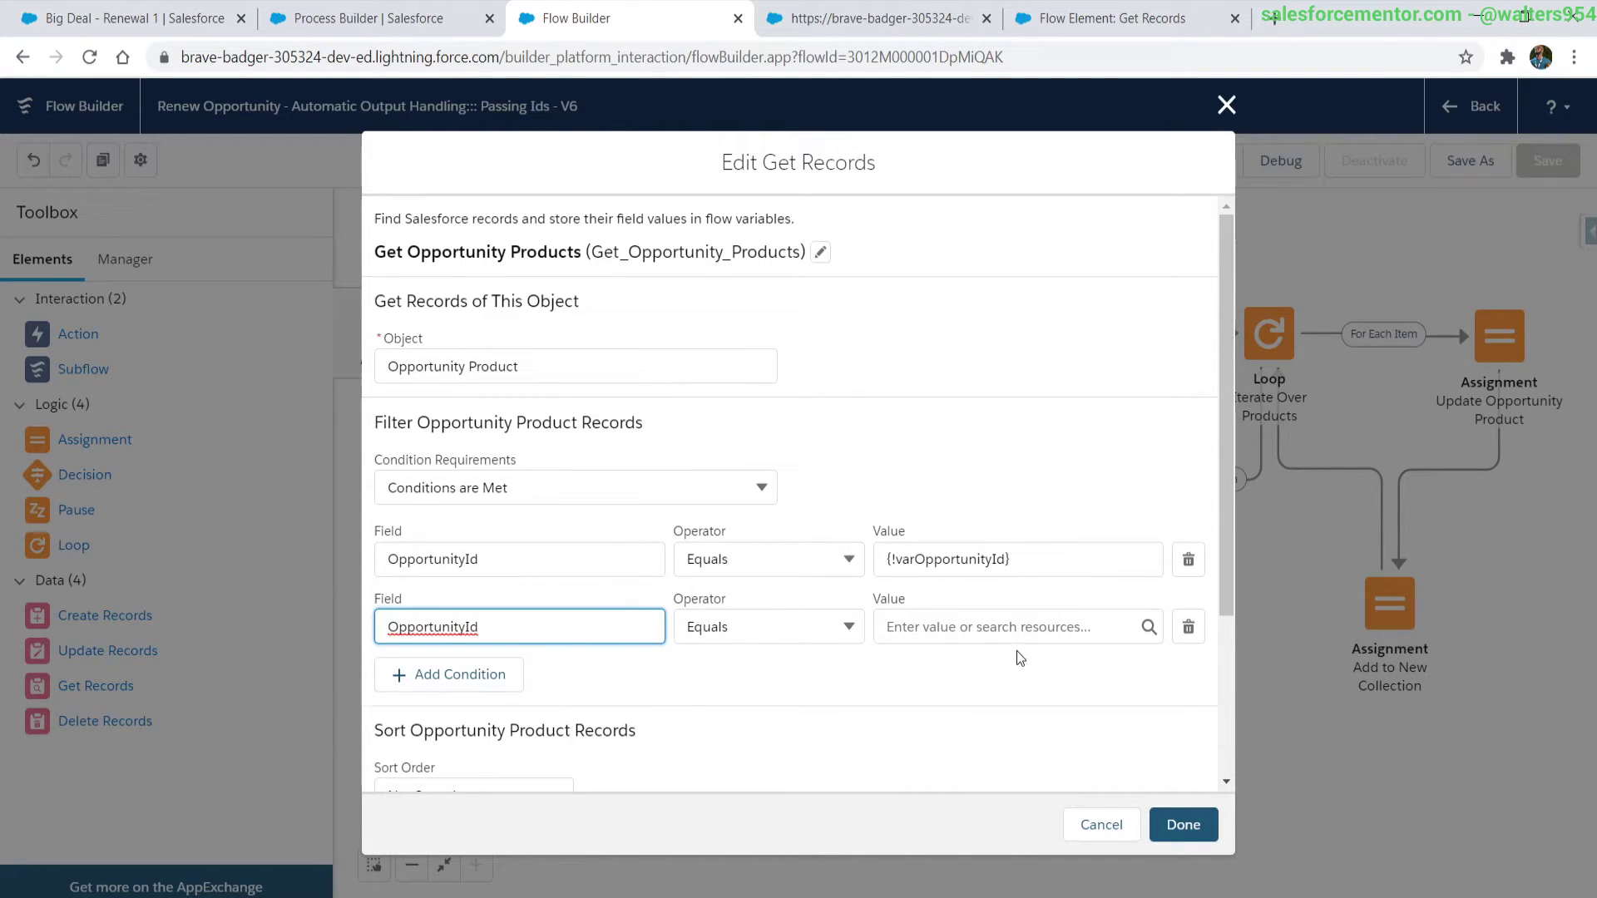
{"action": "left_click", "coordinate": [920, 684]}
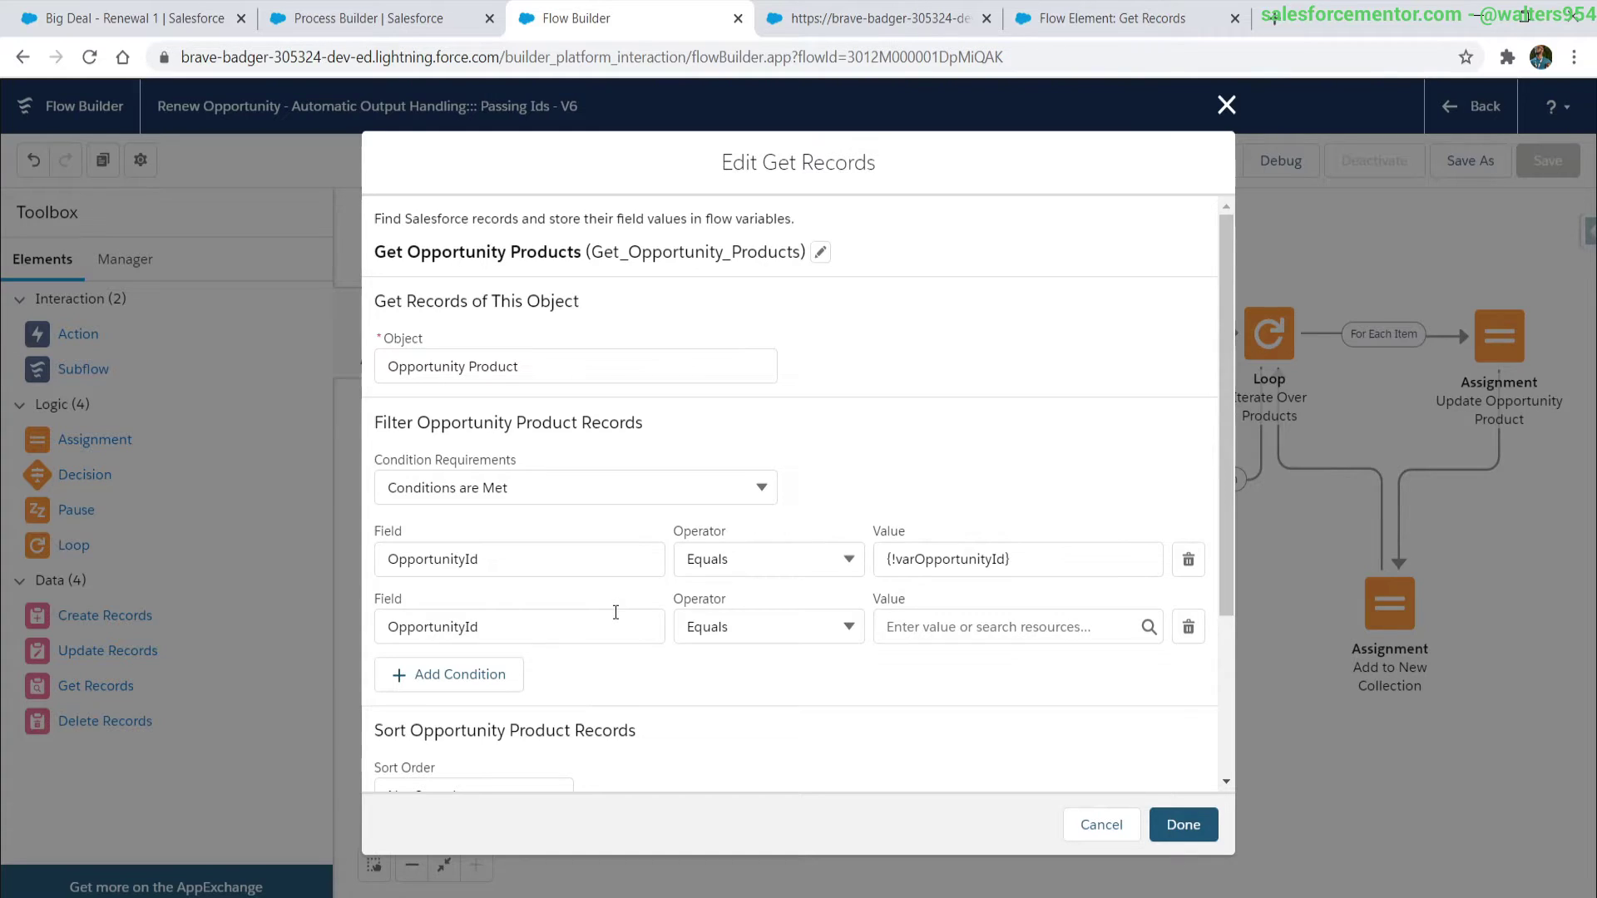
- Read in the Get Records help article how multiple filters are combined, including filters that use the same field
{"action": "left_click", "coordinate": [1112, 17]}
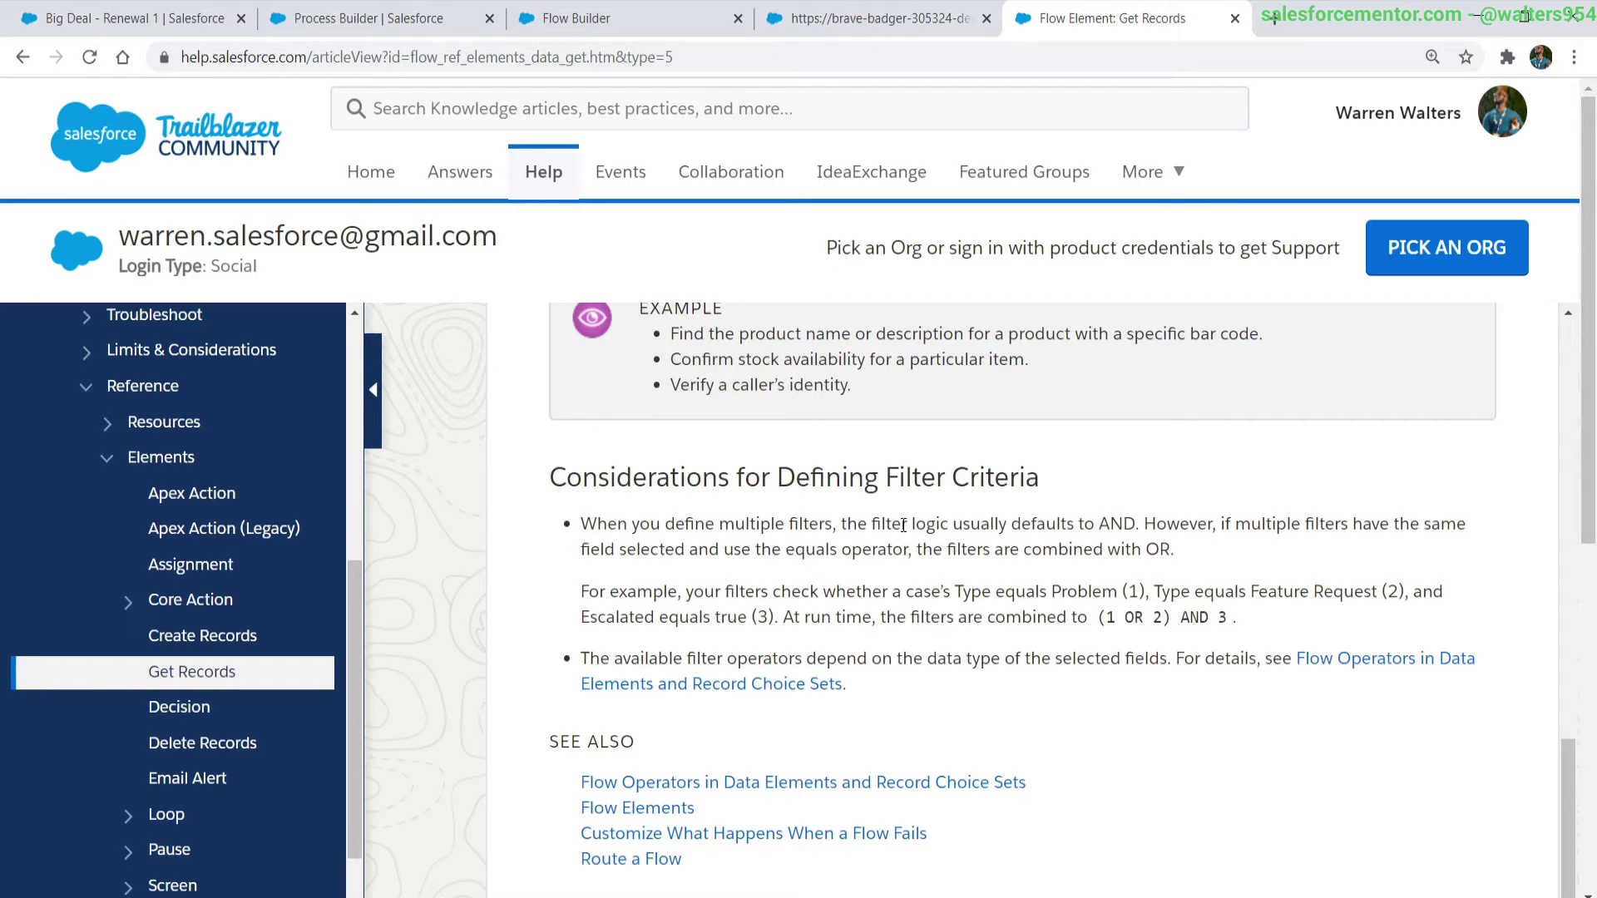
{"action": "left_click_drag", "start_coordinate": [832, 525], "coordinate": [1137, 526]}
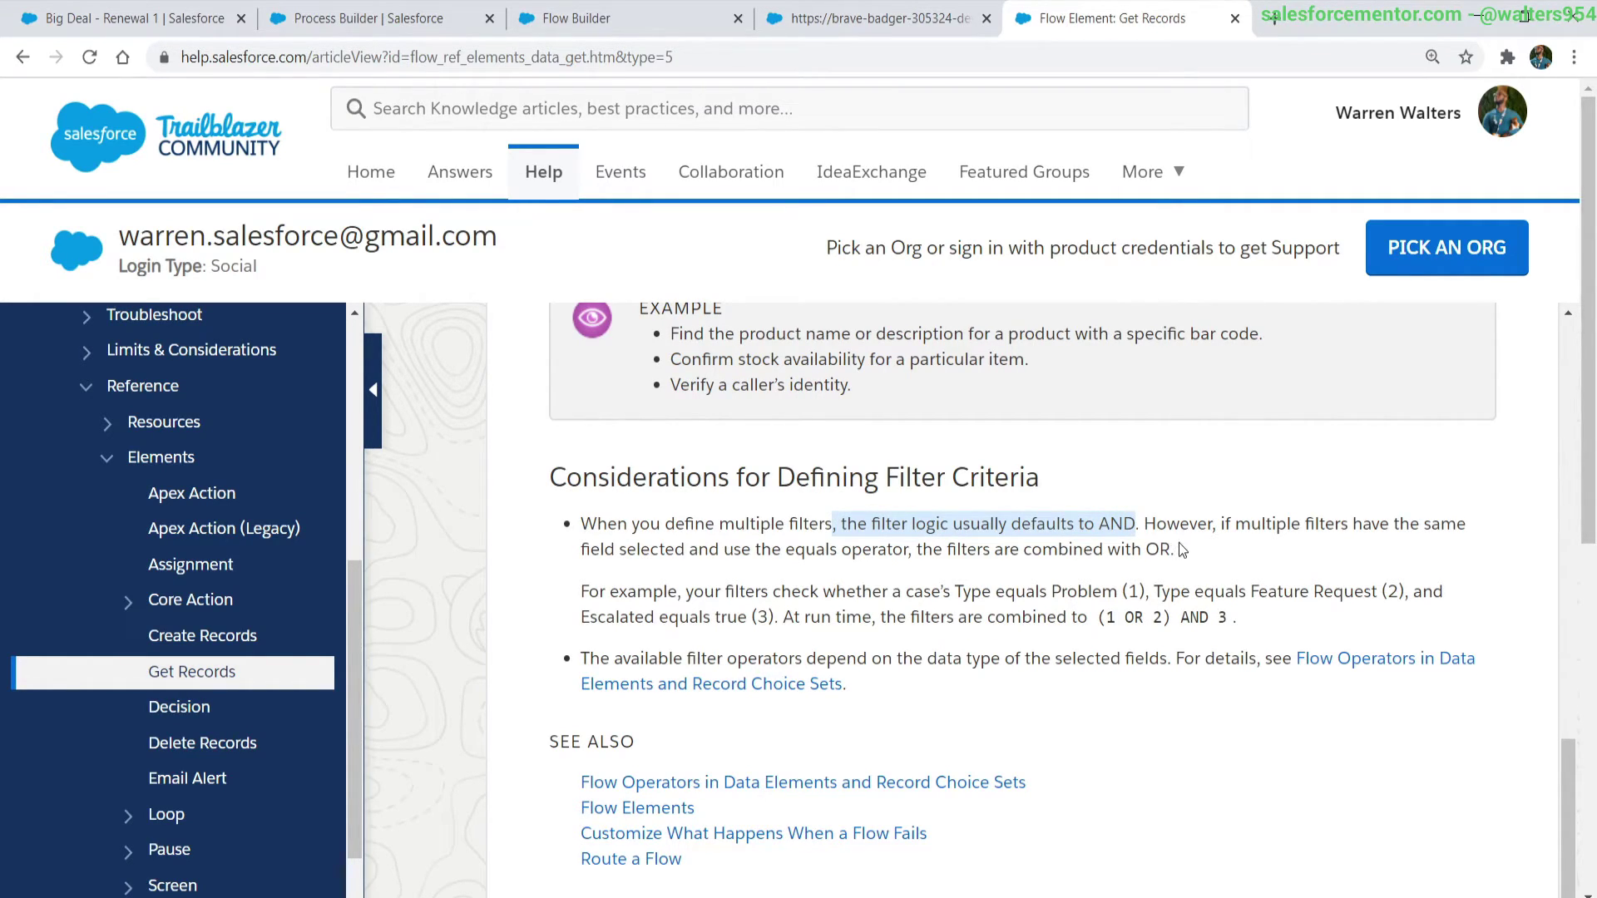
{"action": "left_click", "coordinate": [1251, 524]}
{"action": "left_click_drag", "start_coordinate": [1276, 523], "coordinate": [1176, 552]}
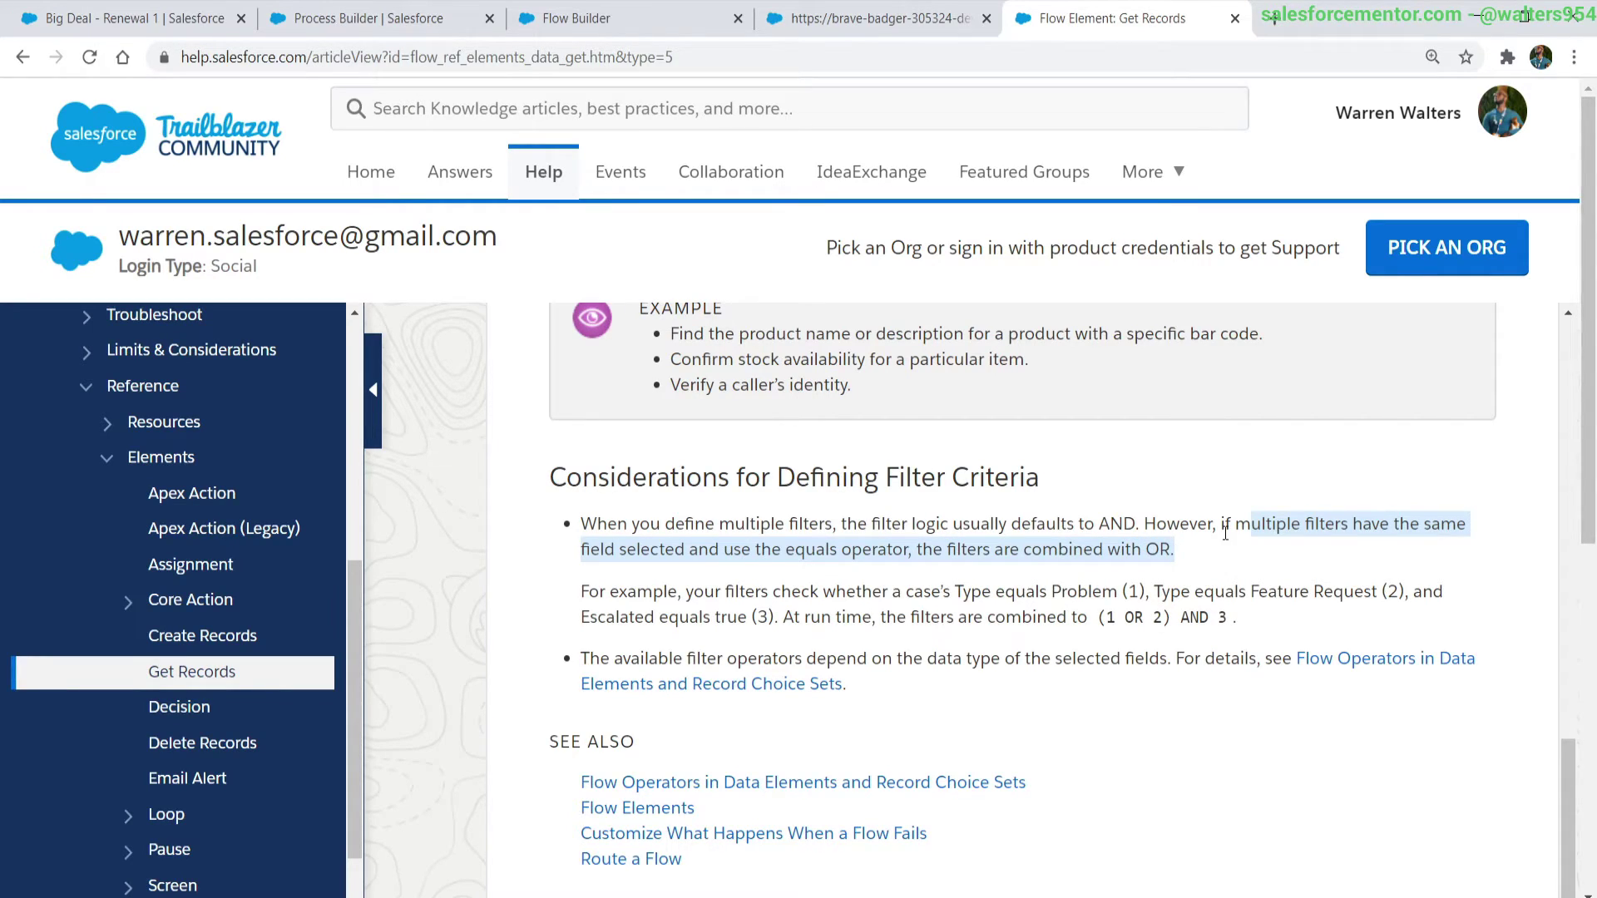
{"action": "left_click", "coordinate": [1224, 549]}
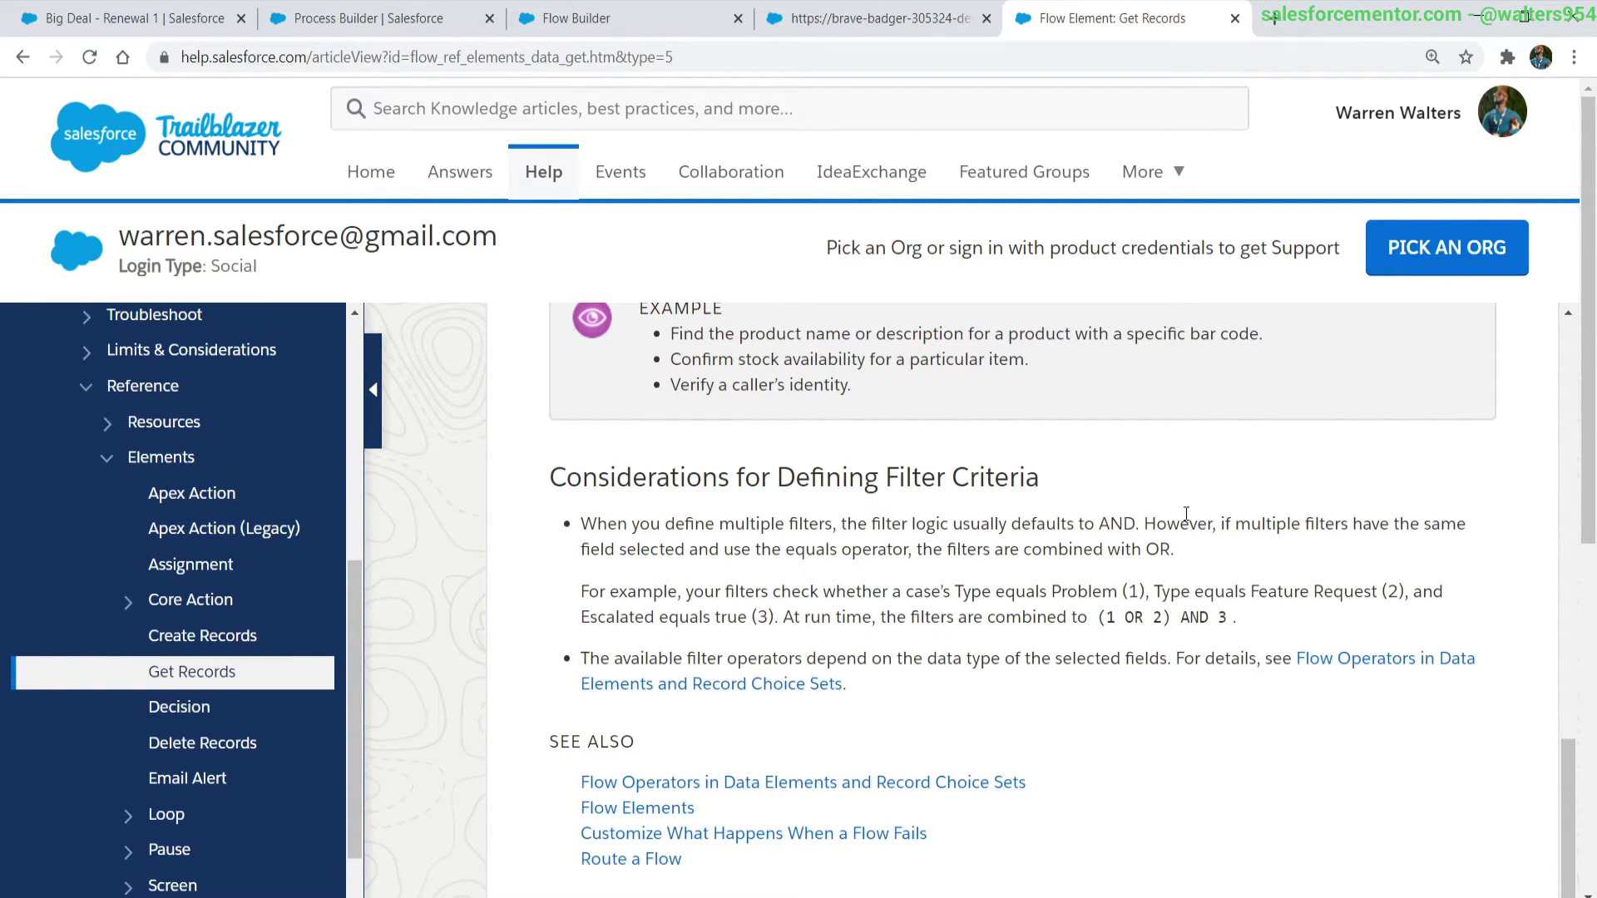
- Set the second OpportunityId condition's value to the Related_Opportunity__c field of Get_Opportunity
{"action": "left_click", "coordinate": [582, 18]}
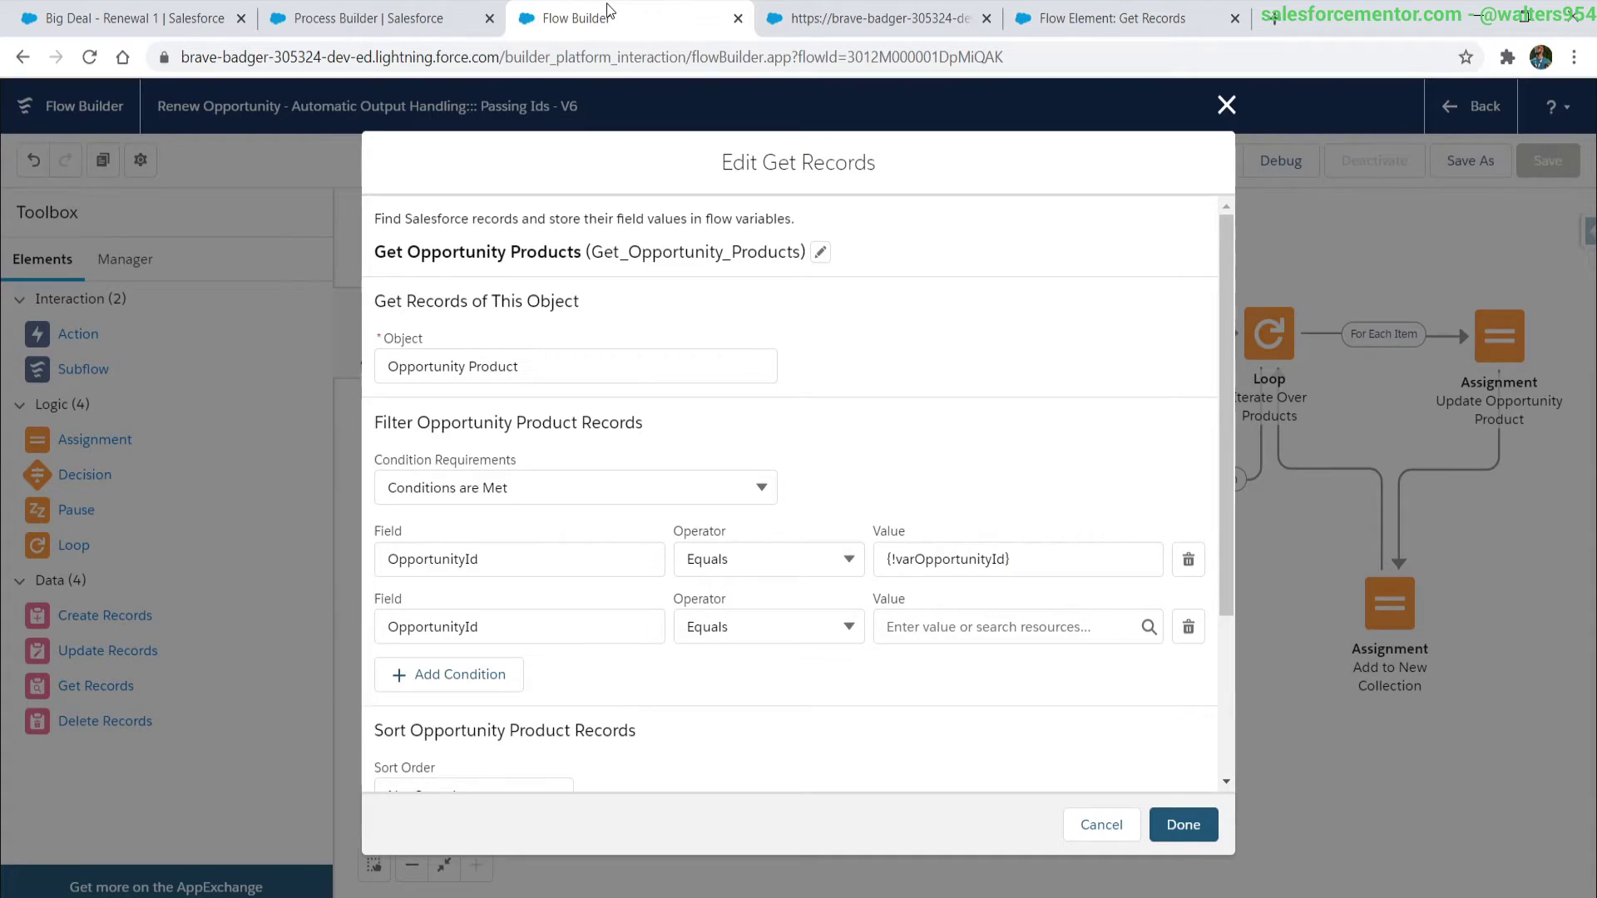
{"action": "left_click", "coordinate": [1013, 619]}
{"action": "type", "text": "get"}
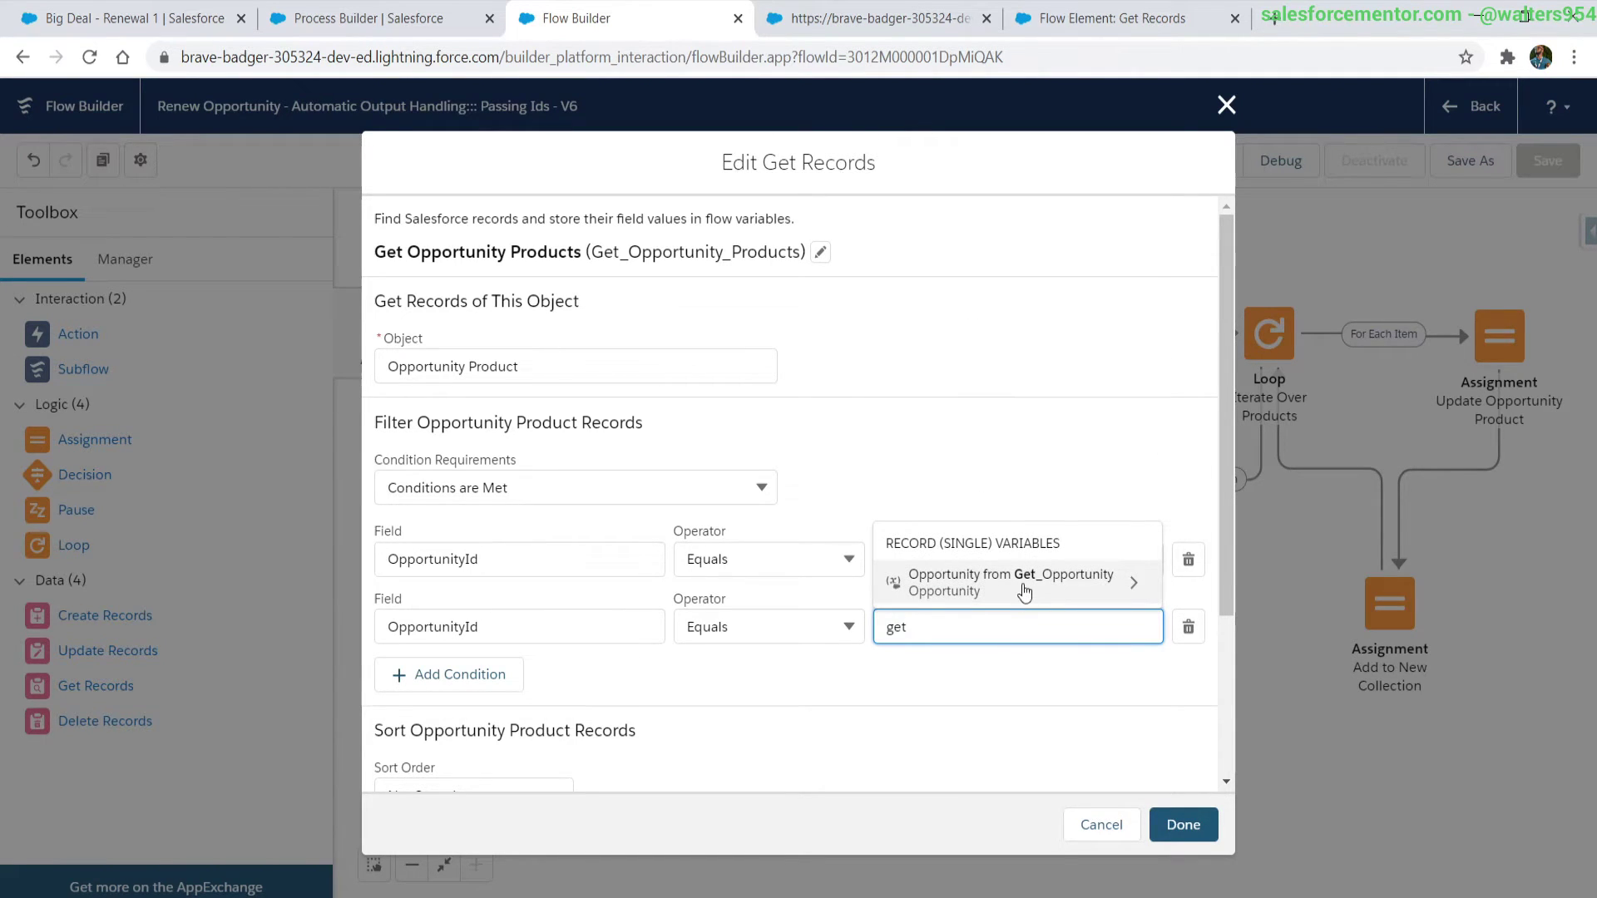
{"action": "left_click", "coordinate": [1024, 591]}
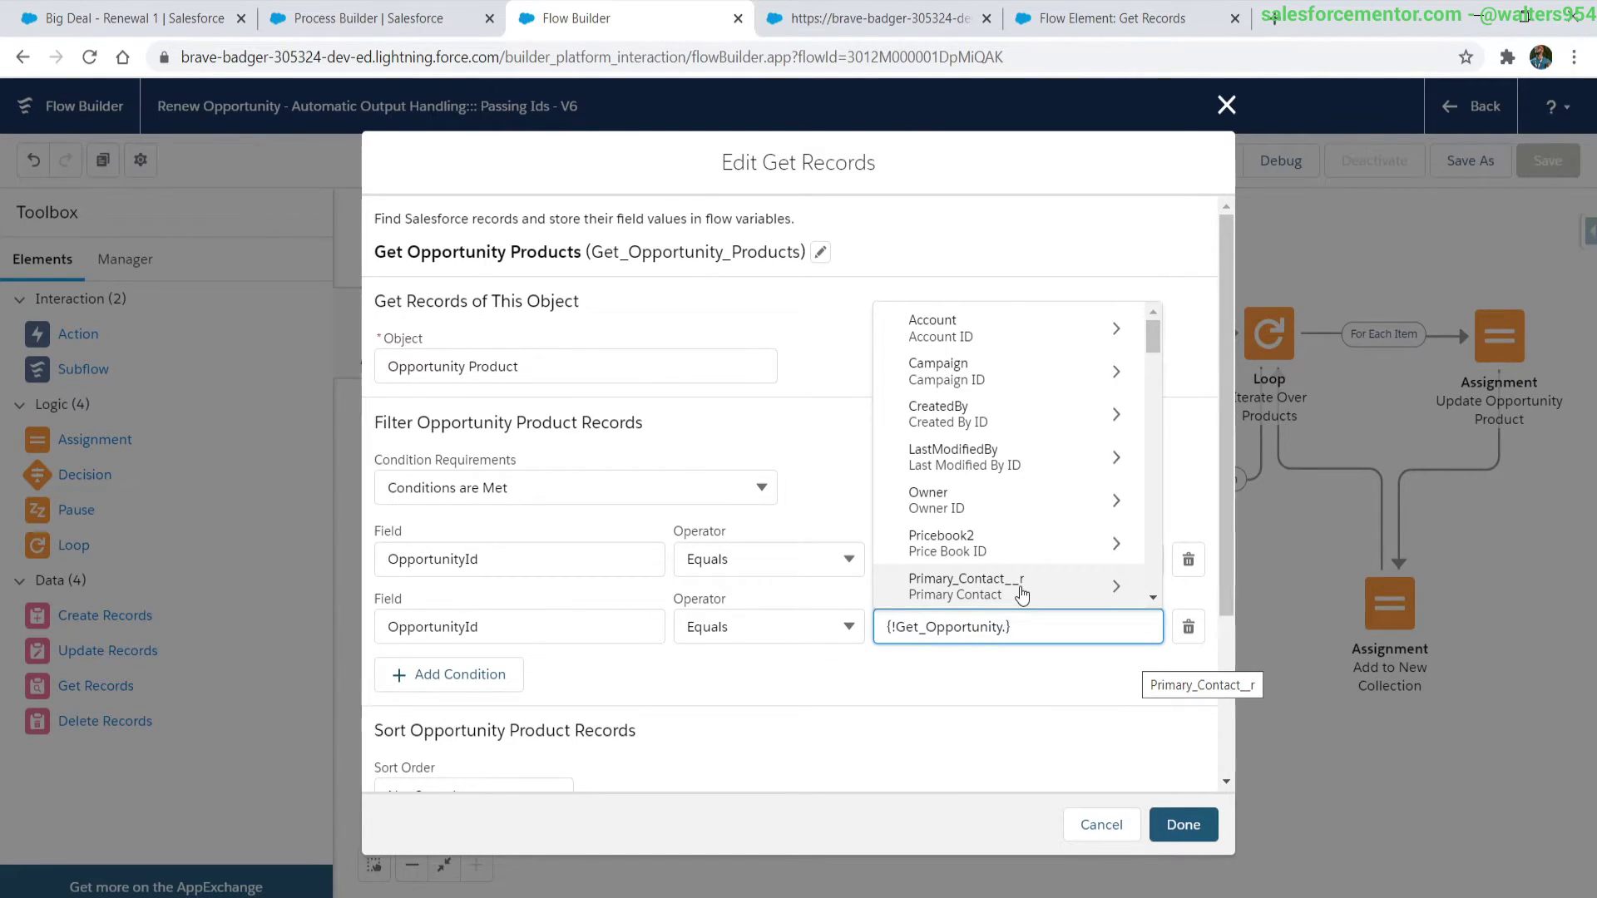
{"action": "type", "text": "realte"}
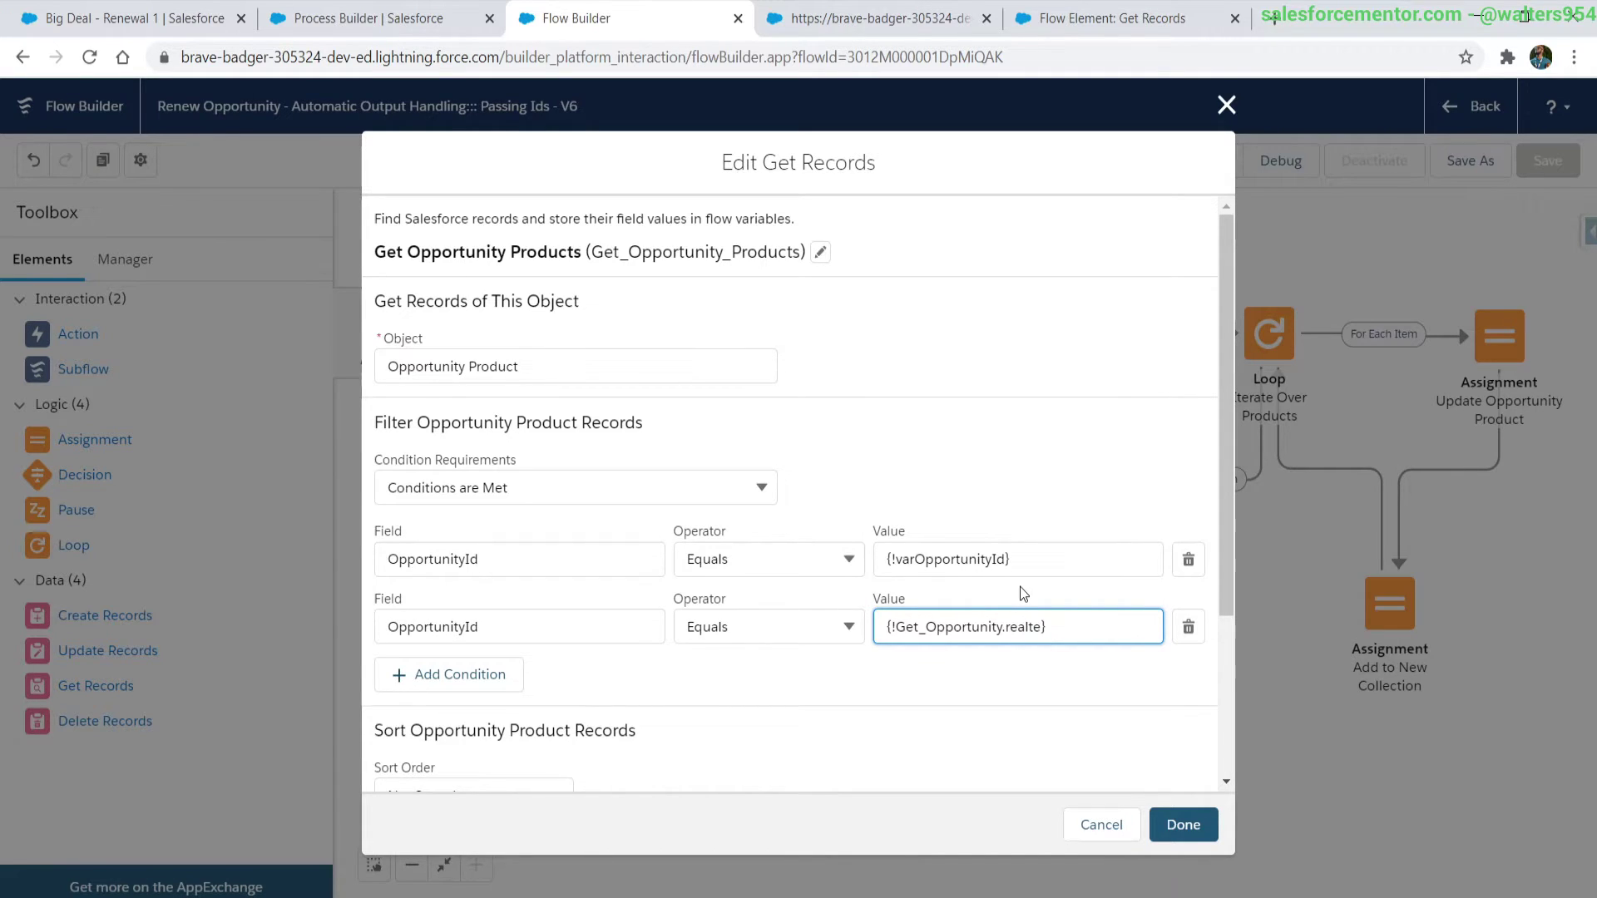
{"action": "key", "text": "BackSpace"}
{"action": "key", "text": "BackSpace"}
{"action": "key", "text": "BackSpace"}
{"action": "key", "text": "BackSpace"}
{"action": "type", "text": "lated"}
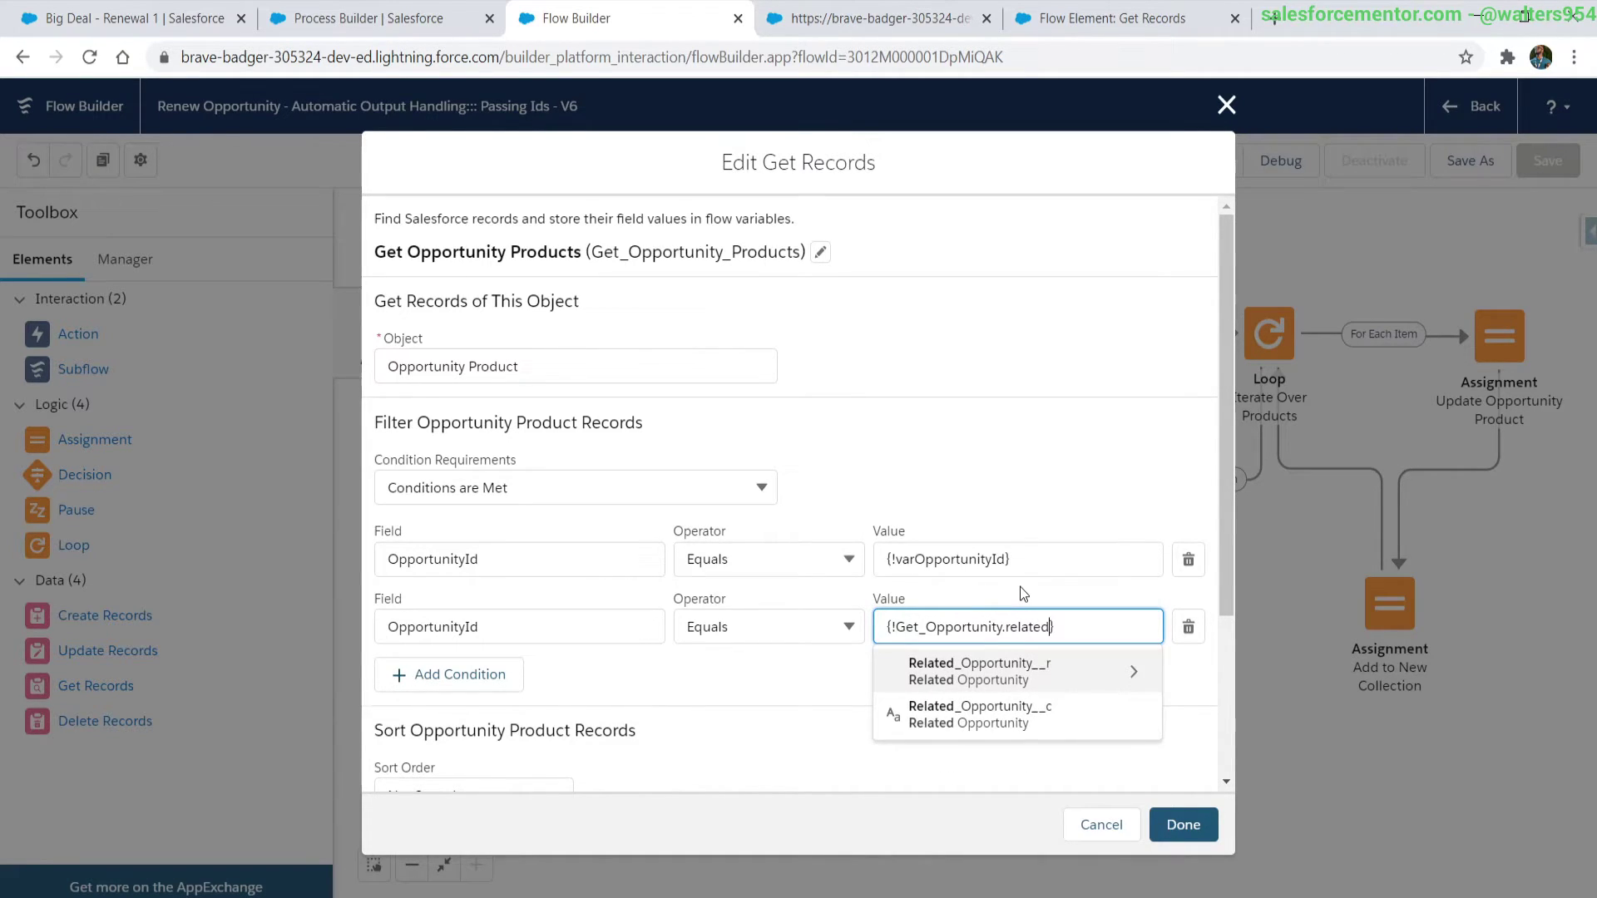
{"action": "left_click", "coordinate": [974, 712]}
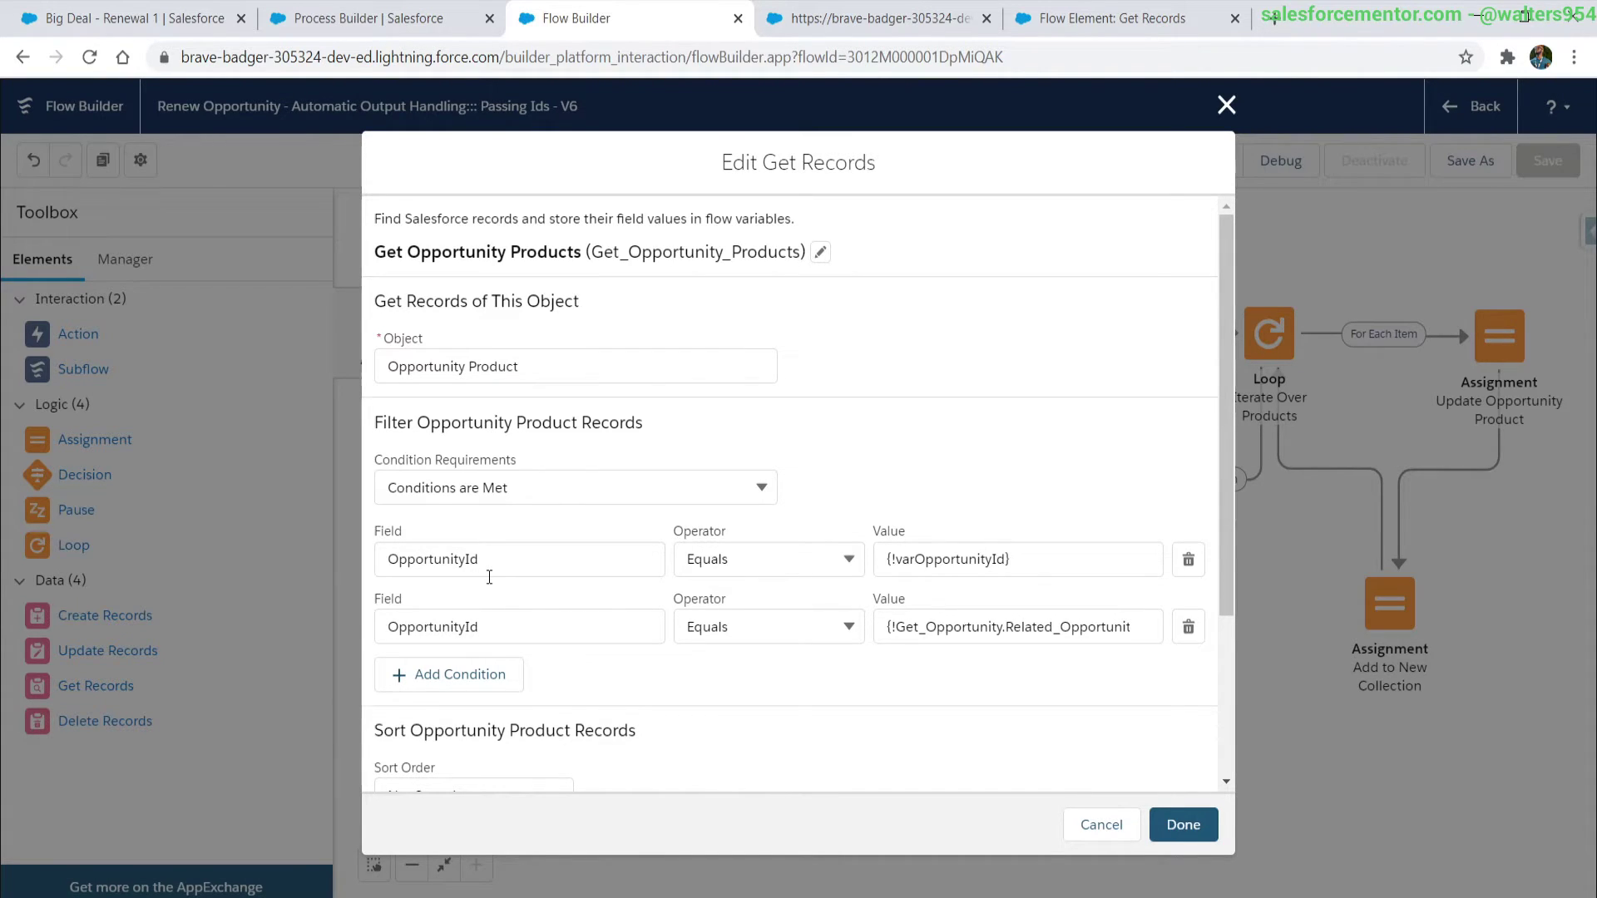
- Review the values of both OpportunityId filter conditions, including the full Related_Opportunity__c reference
{"action": "left_click", "coordinate": [1043, 563]}
{"action": "left_click", "coordinate": [882, 509]}
{"action": "left_click", "coordinate": [1008, 628]}
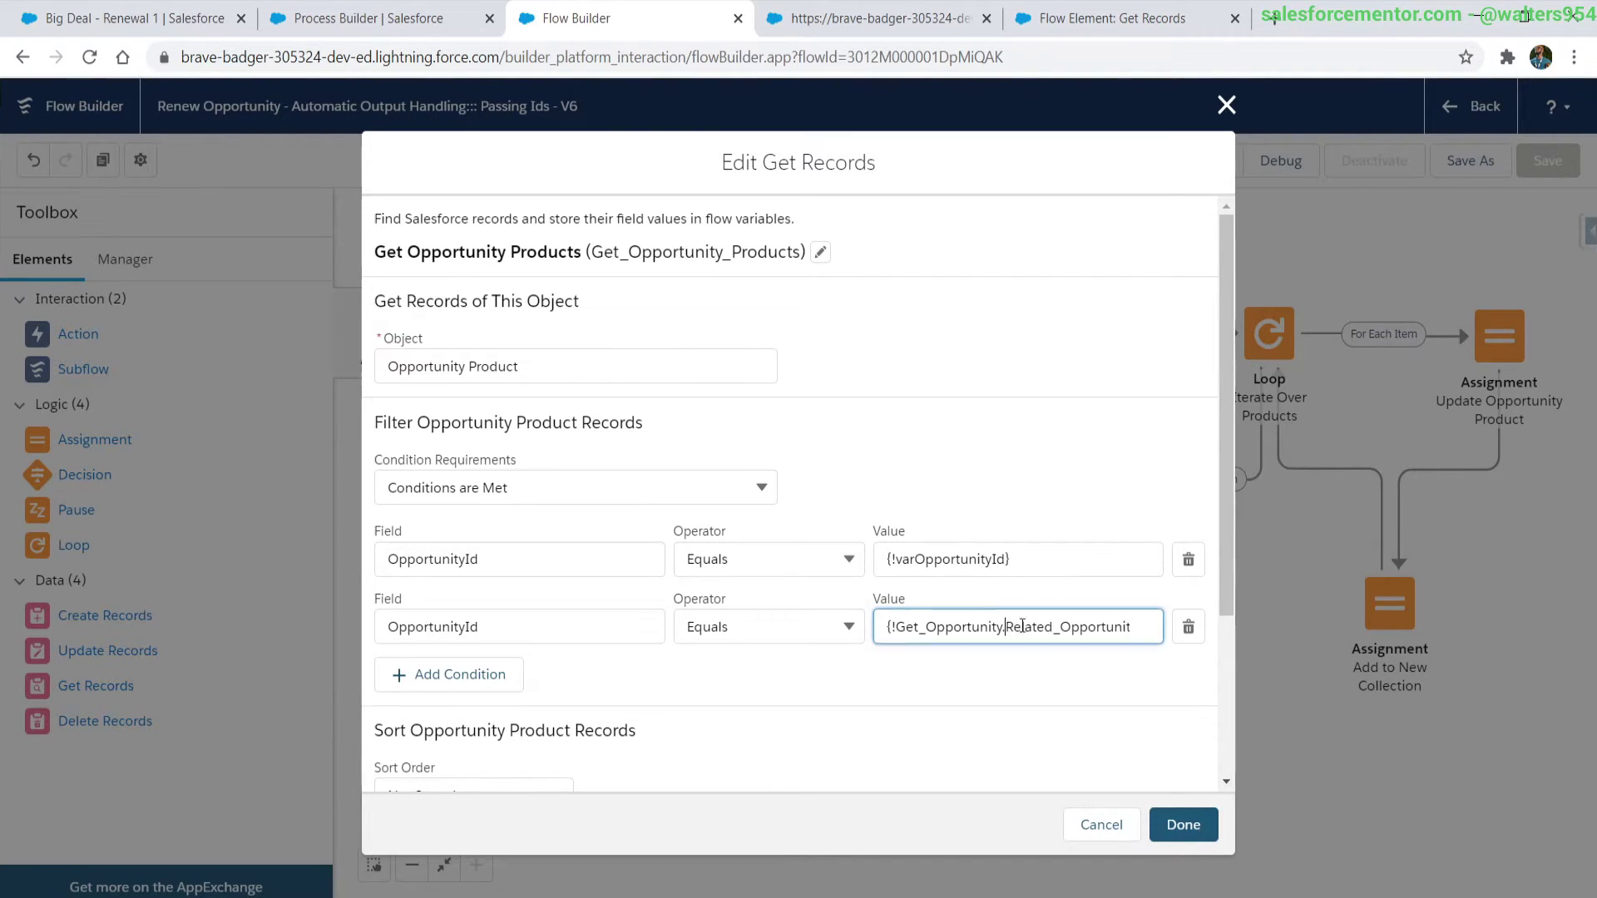
{"action": "double_click", "coordinate": [1024, 627]}
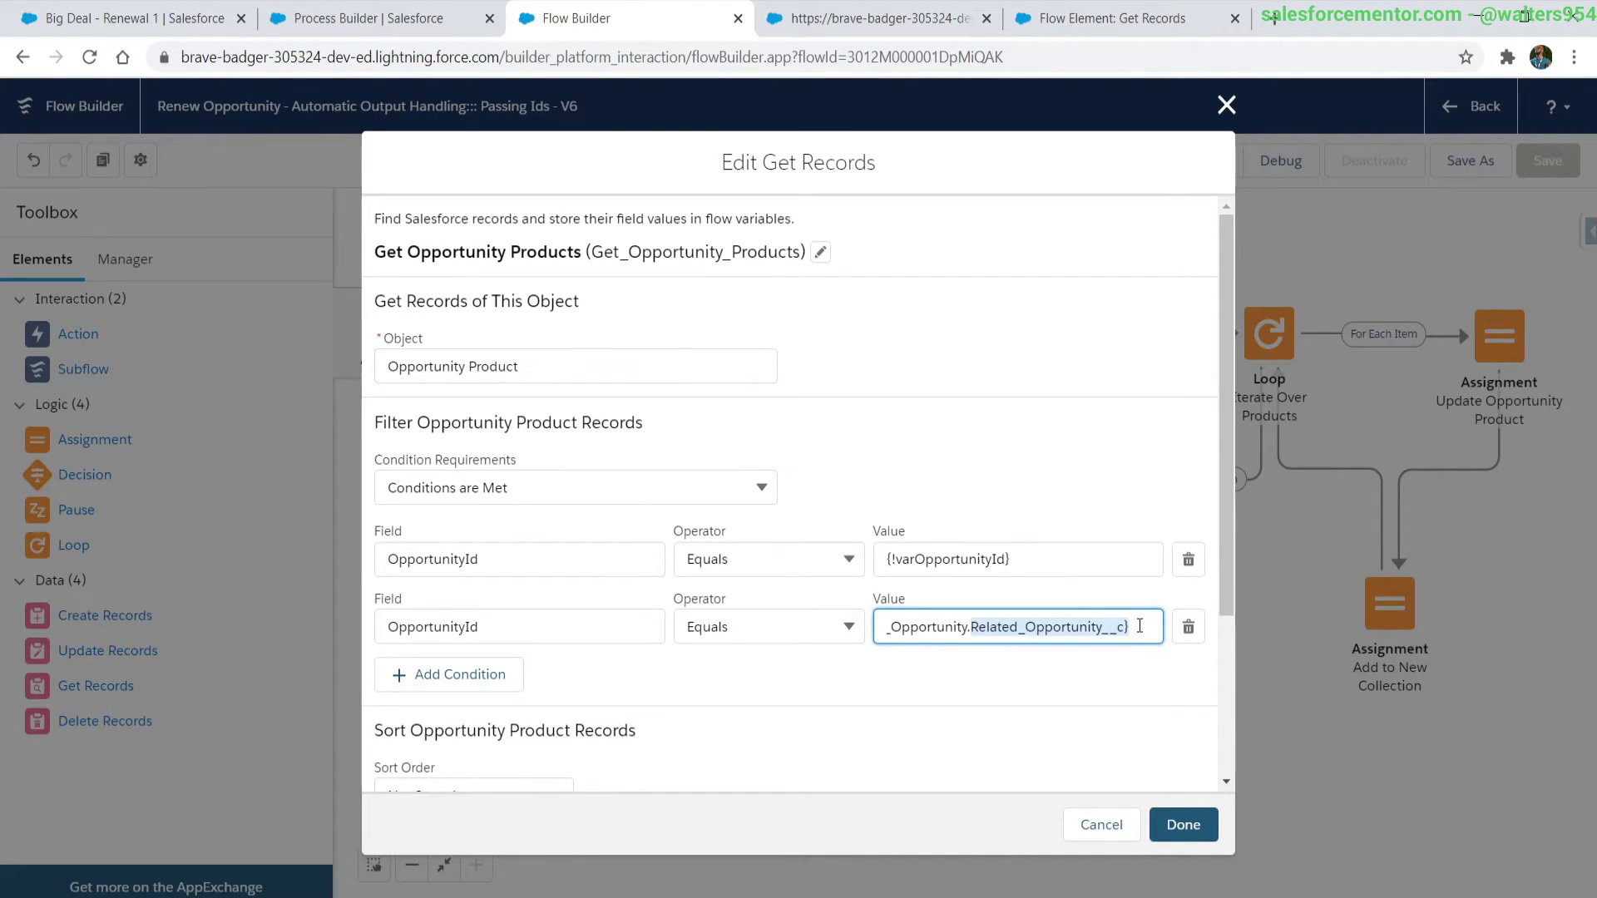
{"action": "left_click", "coordinate": [750, 667]}
- Apply the changes to the Get Opportunity Products element and save the flow as a new version
{"action": "scroll", "coordinate": [745, 667], "scroll_direction": "down", "scroll_amount": 3}
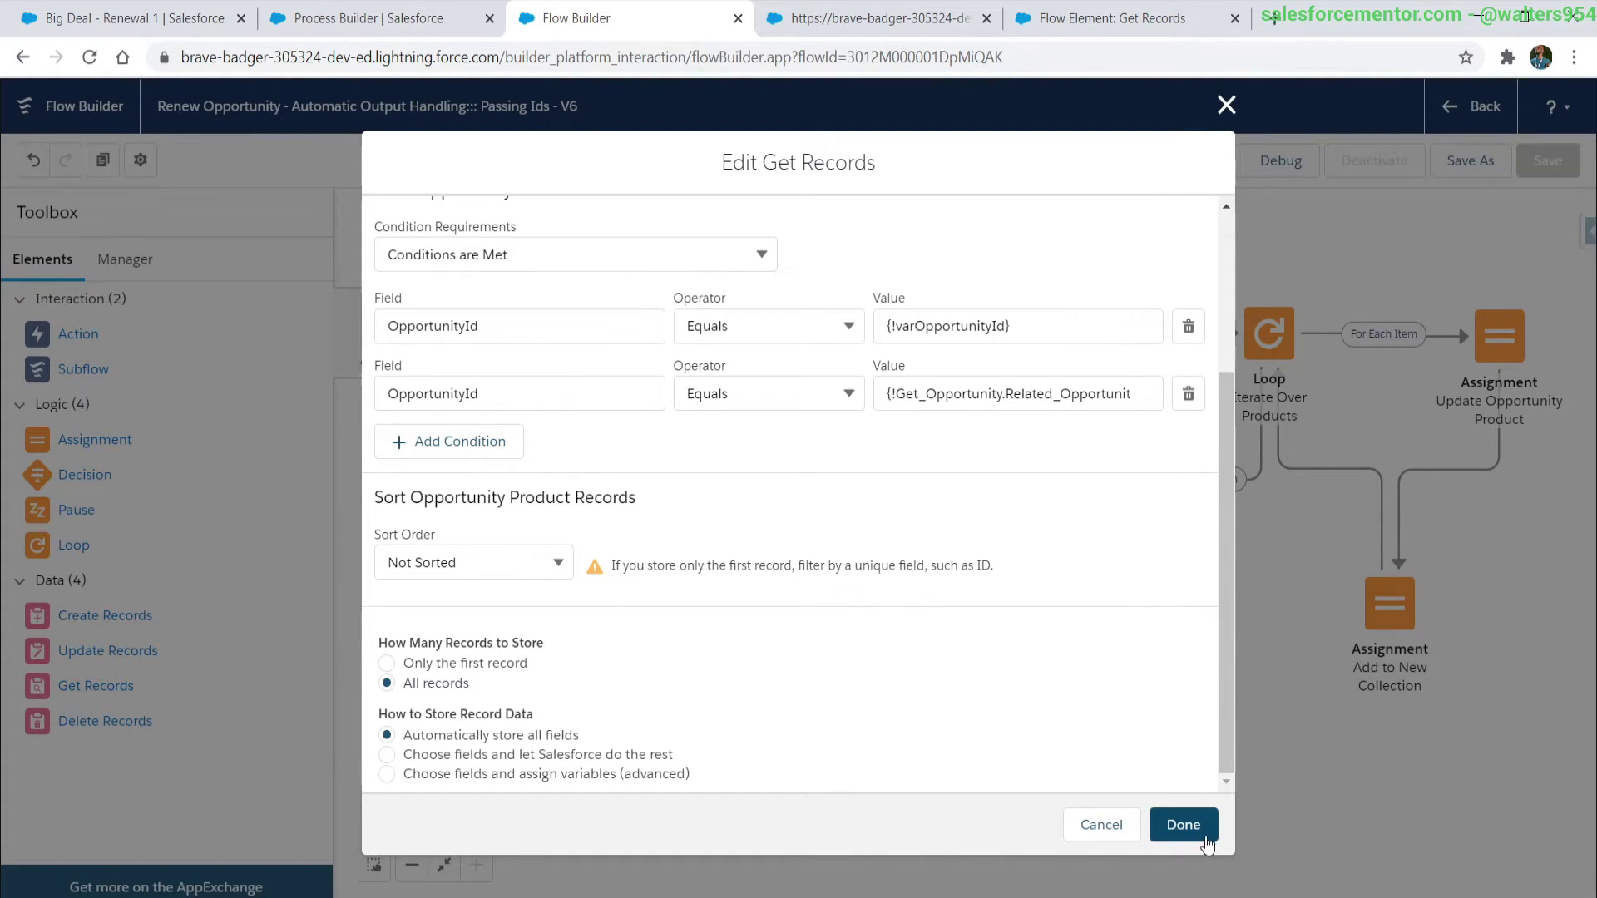
{"action": "left_click", "coordinate": [1183, 825]}
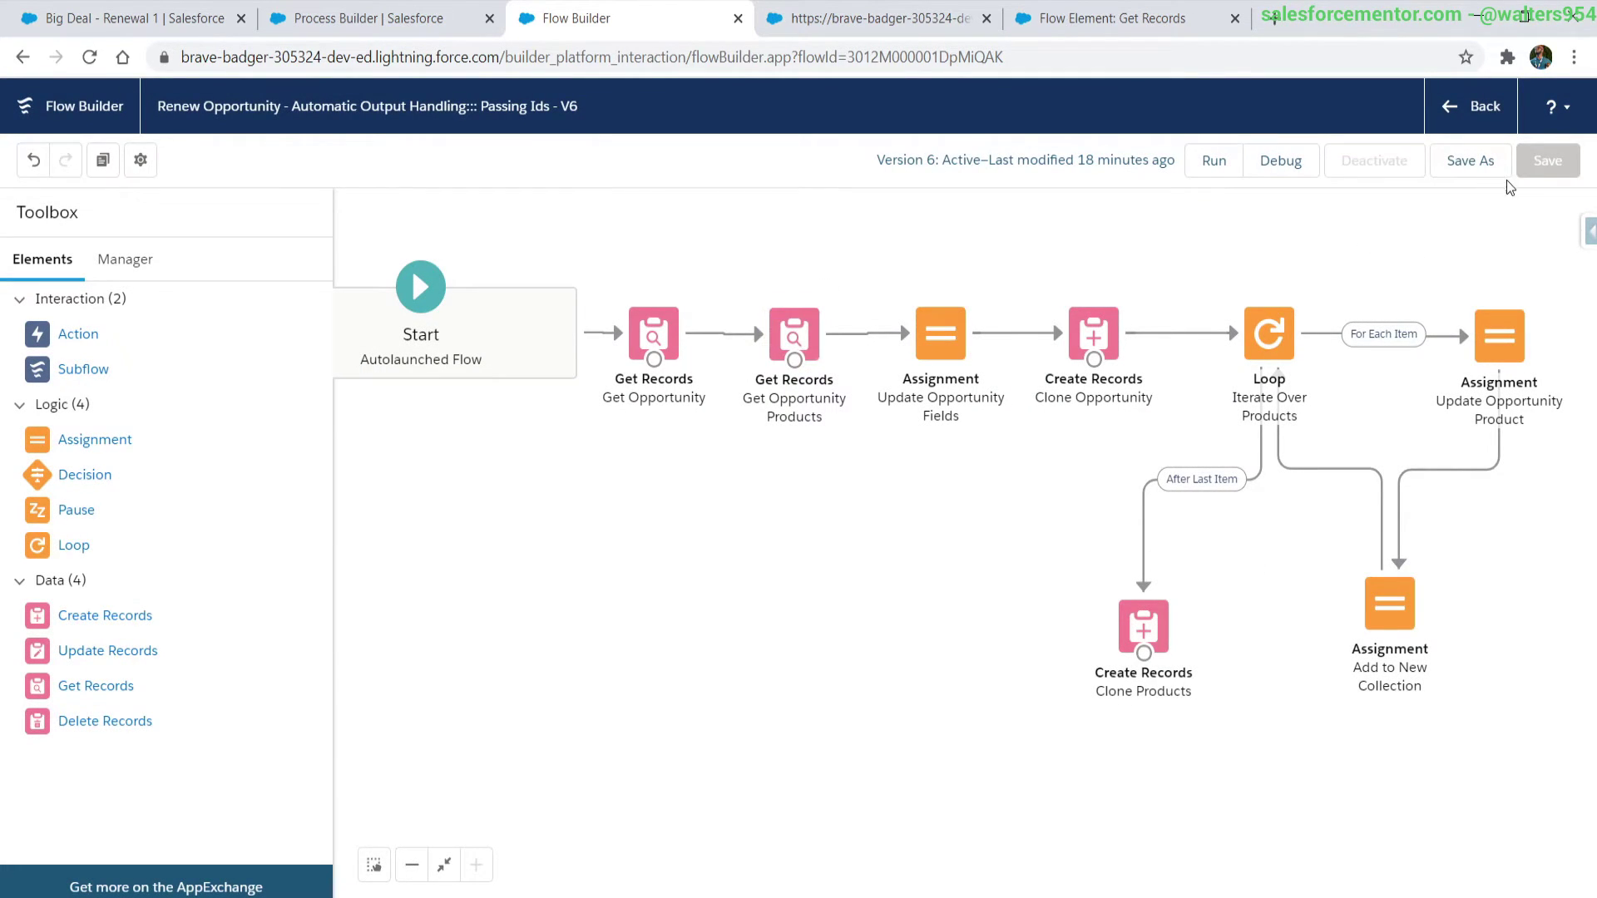
{"action": "left_click", "coordinate": [1493, 165]}
{"action": "left_click", "coordinate": [1188, 668]}
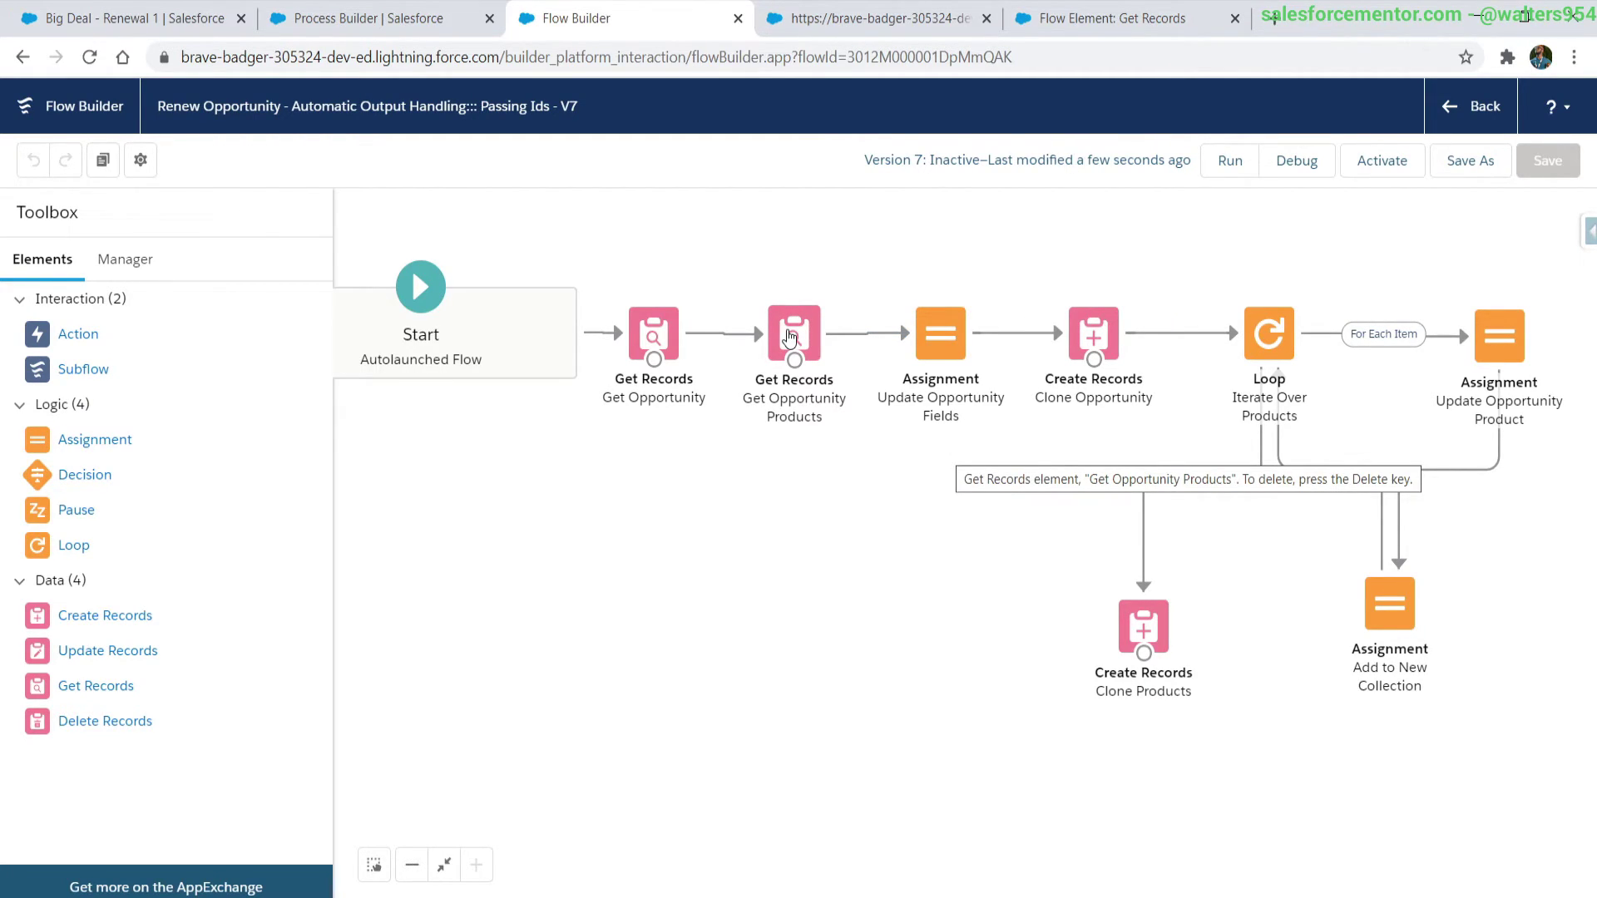
- Debug the flow in rollback mode with varOpportunityId set to 0062M00000jmjrqQAA
{"action": "left_click", "coordinate": [1295, 161]}
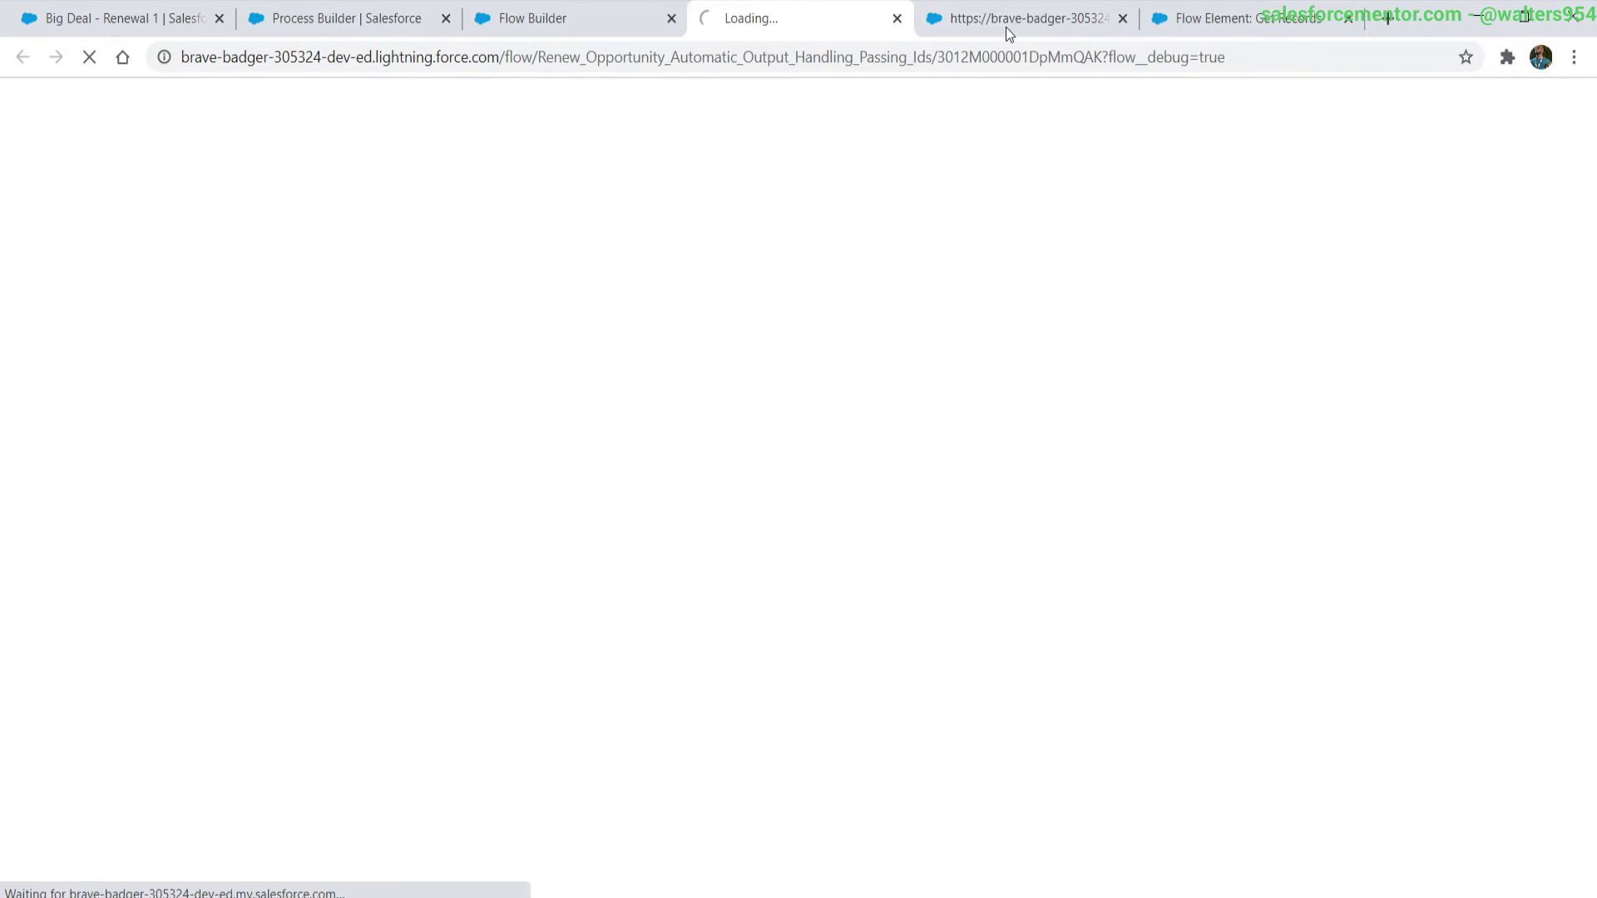
{"action": "middle_click", "coordinate": [1006, 27]}
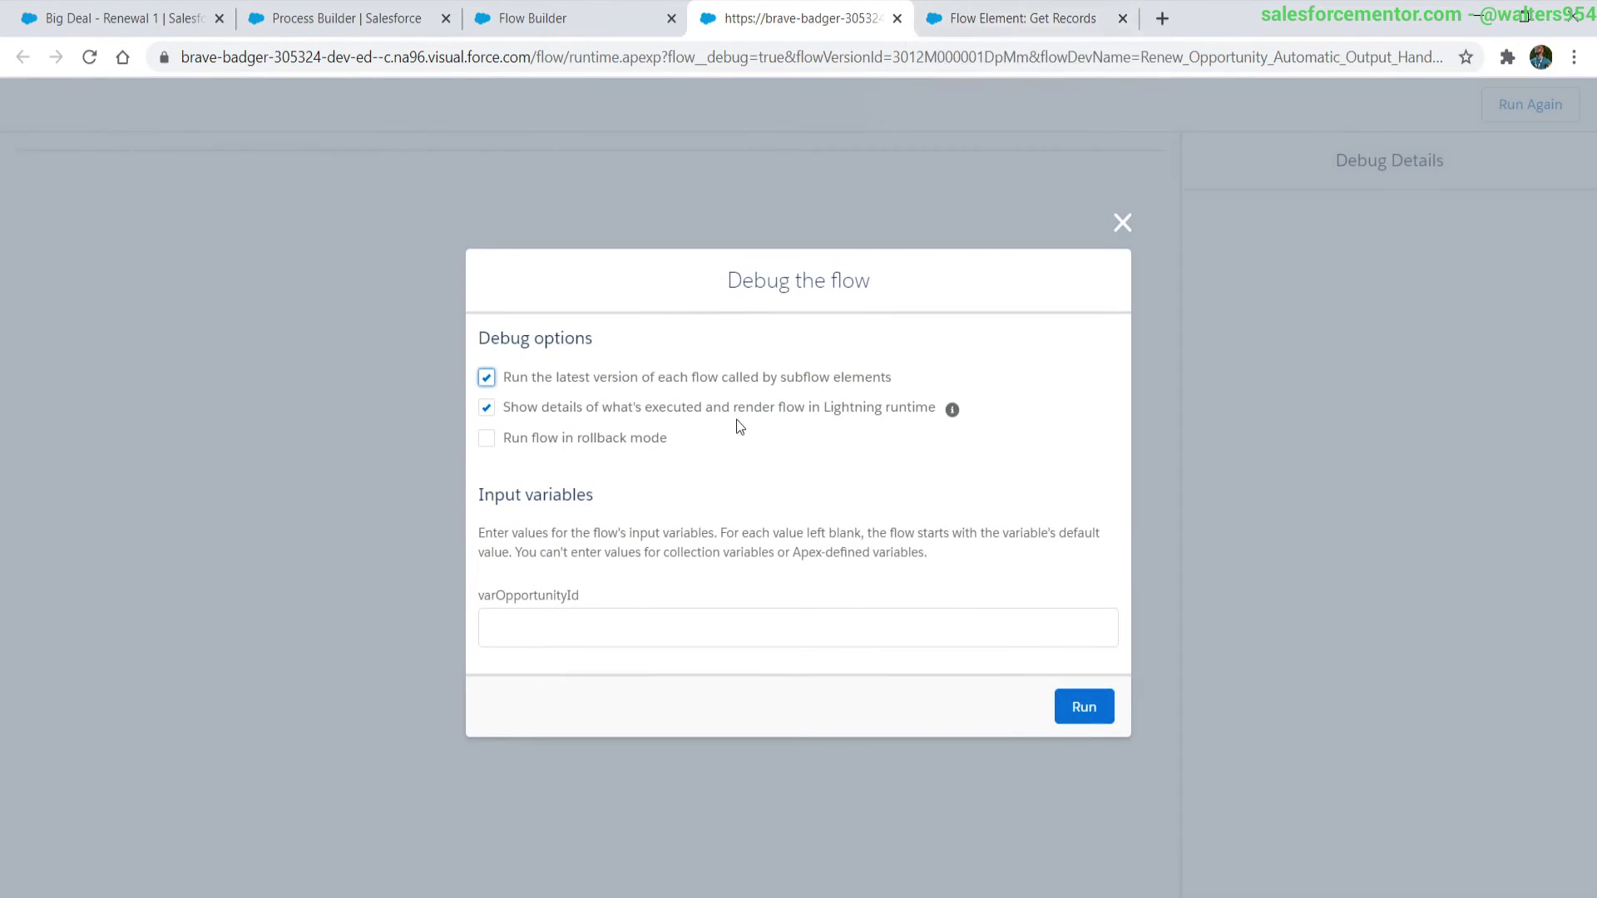
{"action": "left_click", "coordinate": [494, 440]}
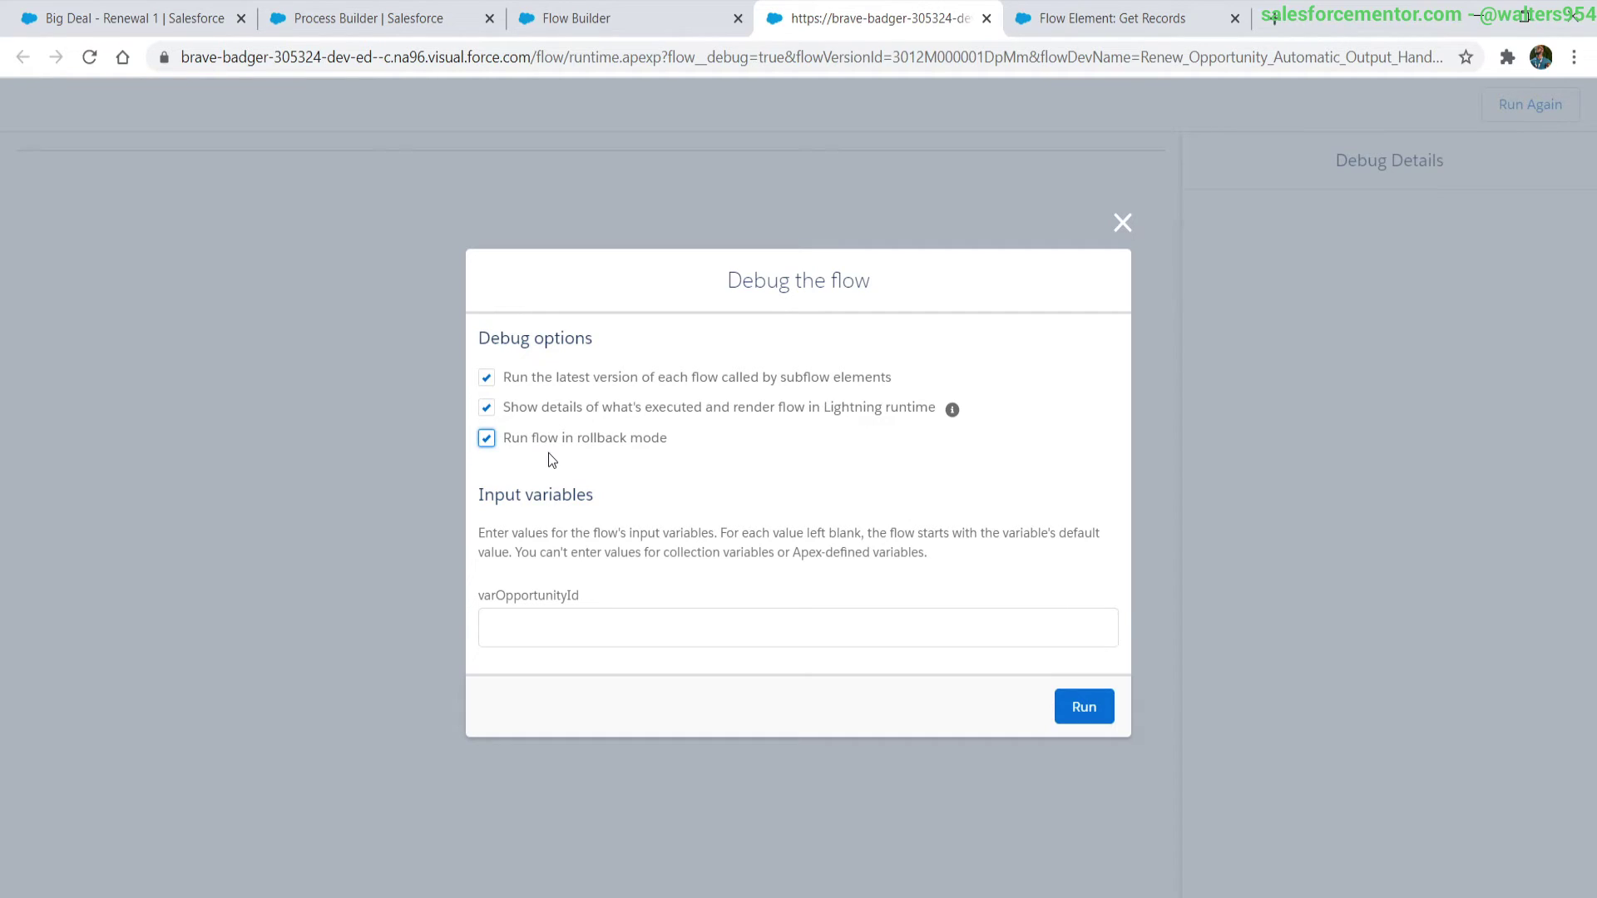
{"action": "left_click", "coordinate": [609, 620]}
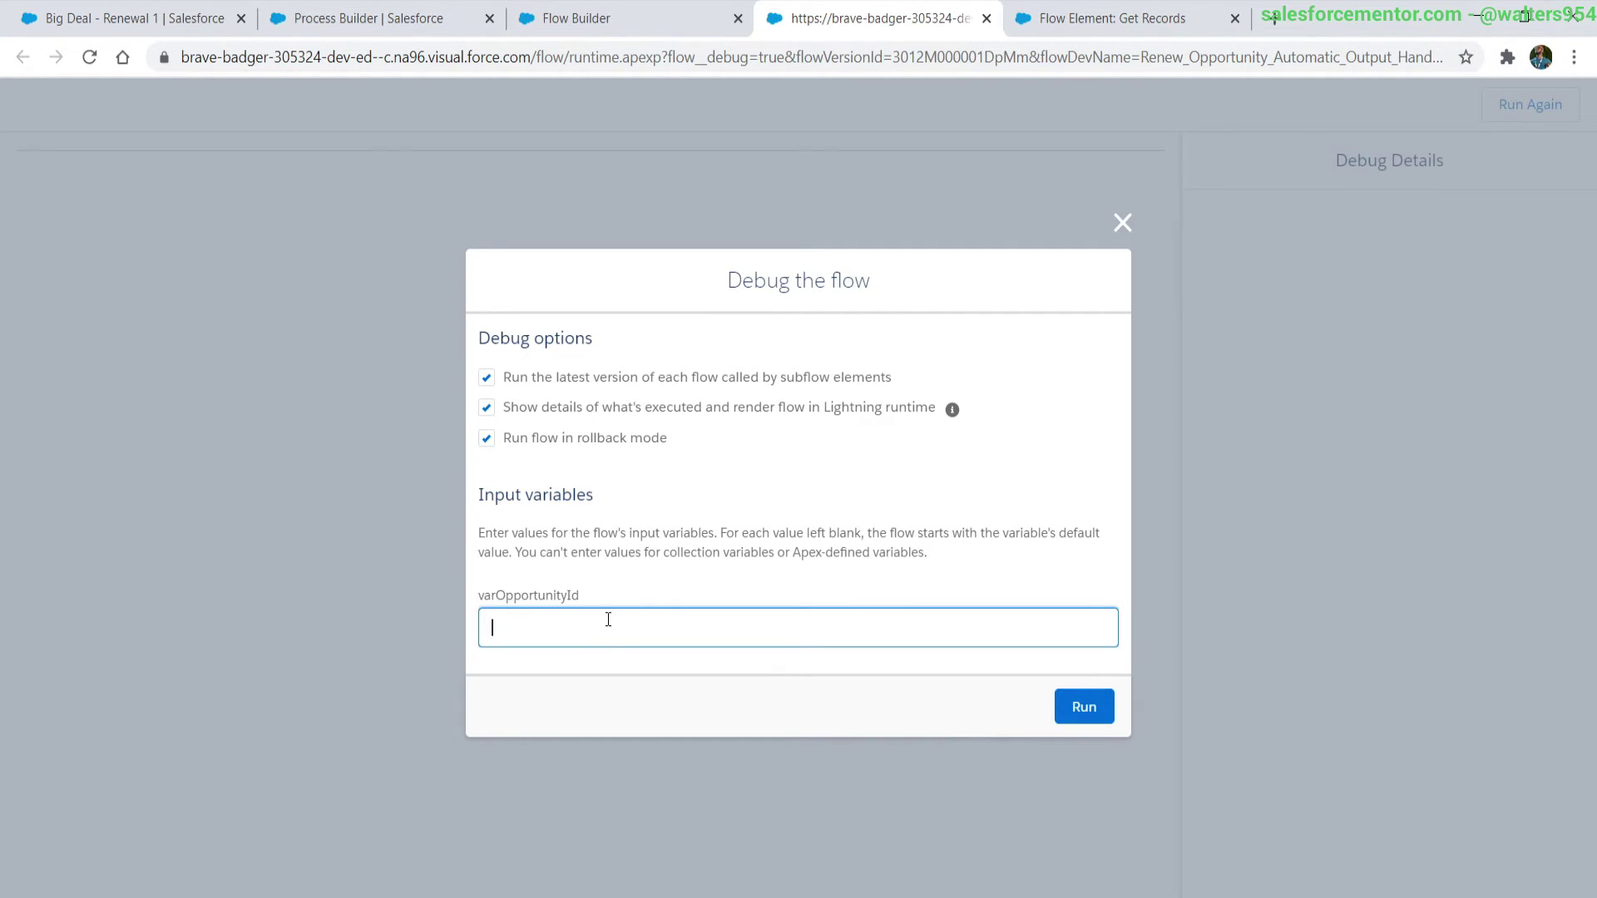
{"action": "type", "text": "0062M00000jmjrqQAA"}
{"action": "left_click", "coordinate": [1092, 716]}
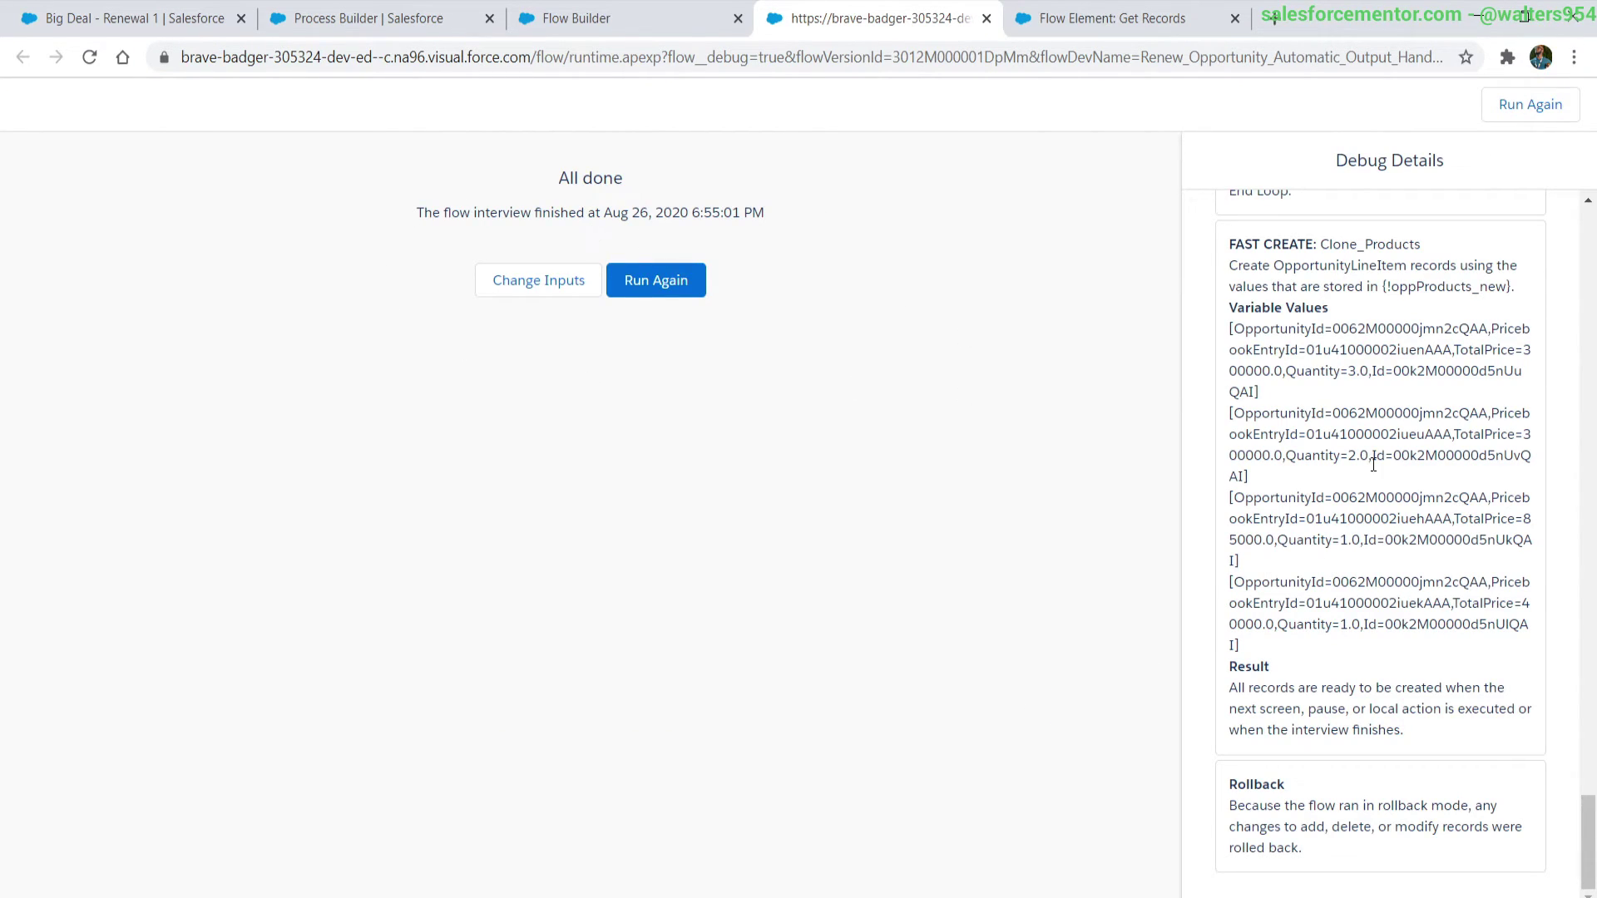
- Examine the debug details for the product IDs that the Iterate_Over_Products loop runs through
{"action": "scroll", "coordinate": [1378, 479], "scroll_direction": "up", "scroll_amount": 6}
{"action": "scroll", "coordinate": [1379, 478], "scroll_direction": "up", "scroll_amount": 2}
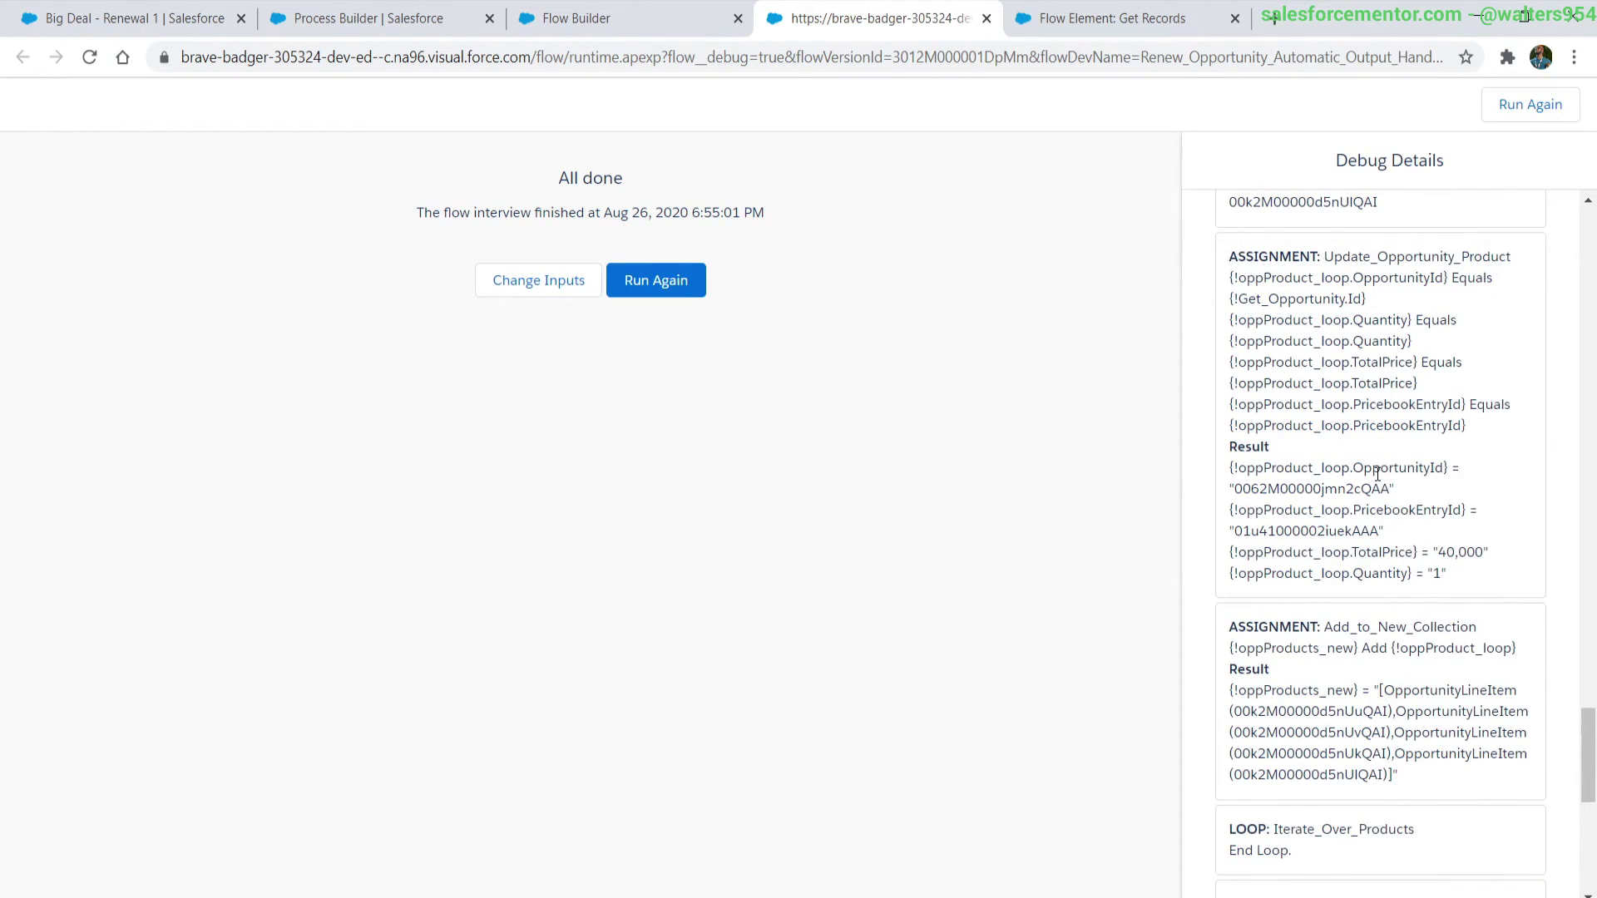
{"action": "scroll", "coordinate": [1378, 478], "scroll_direction": "up", "scroll_amount": 15}
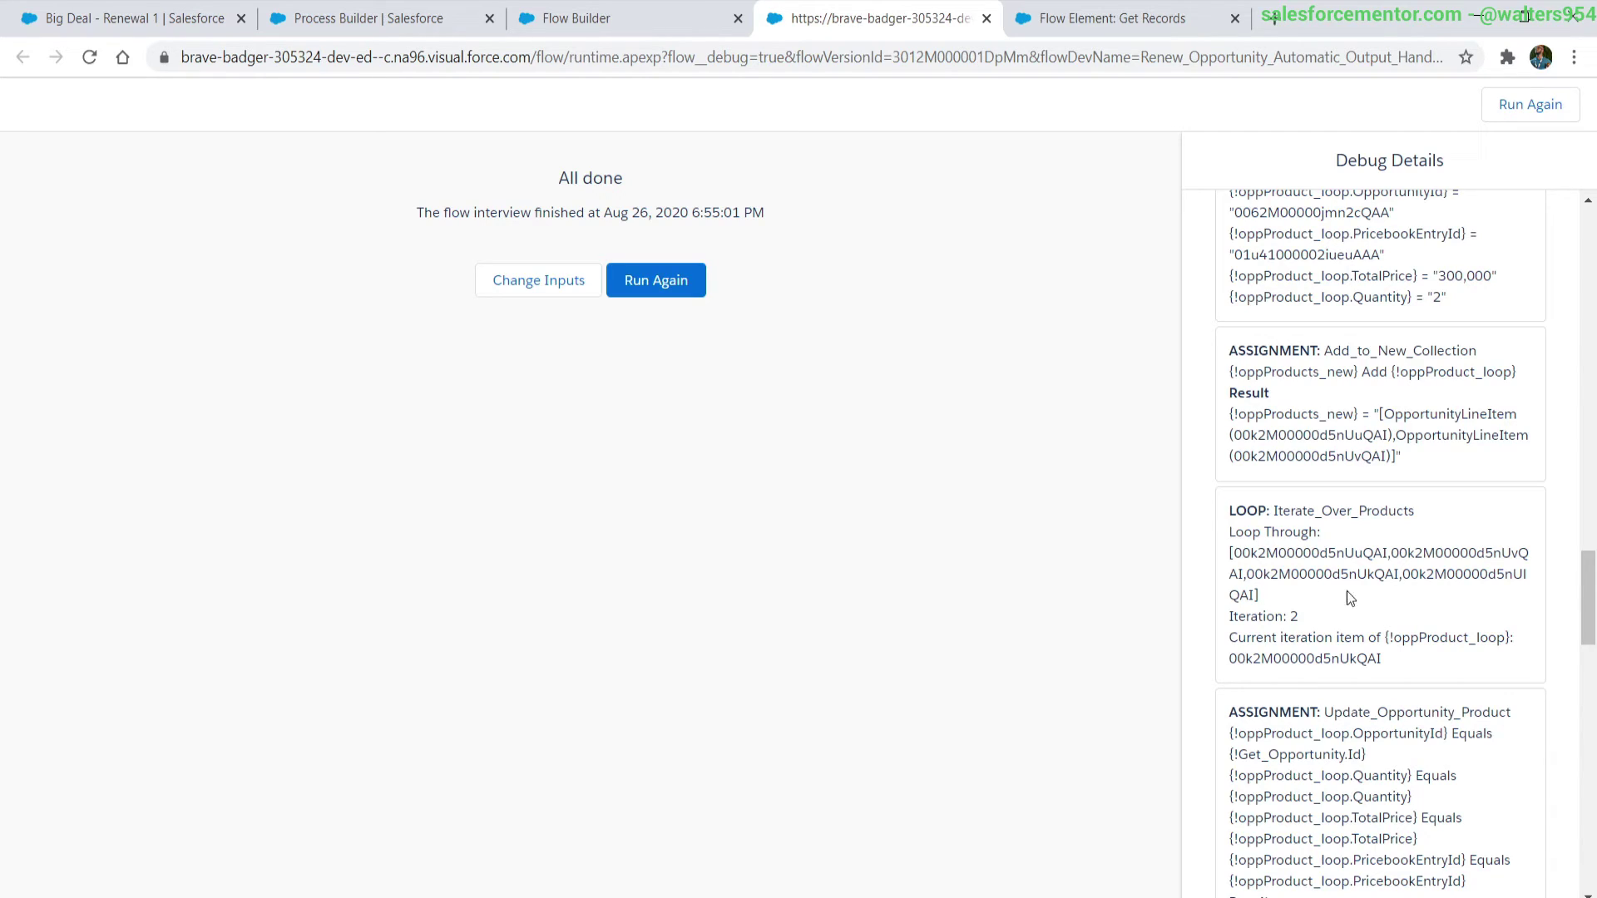
{"action": "double_click", "coordinate": [1254, 550]}
{"action": "double_click", "coordinate": [1464, 553]}
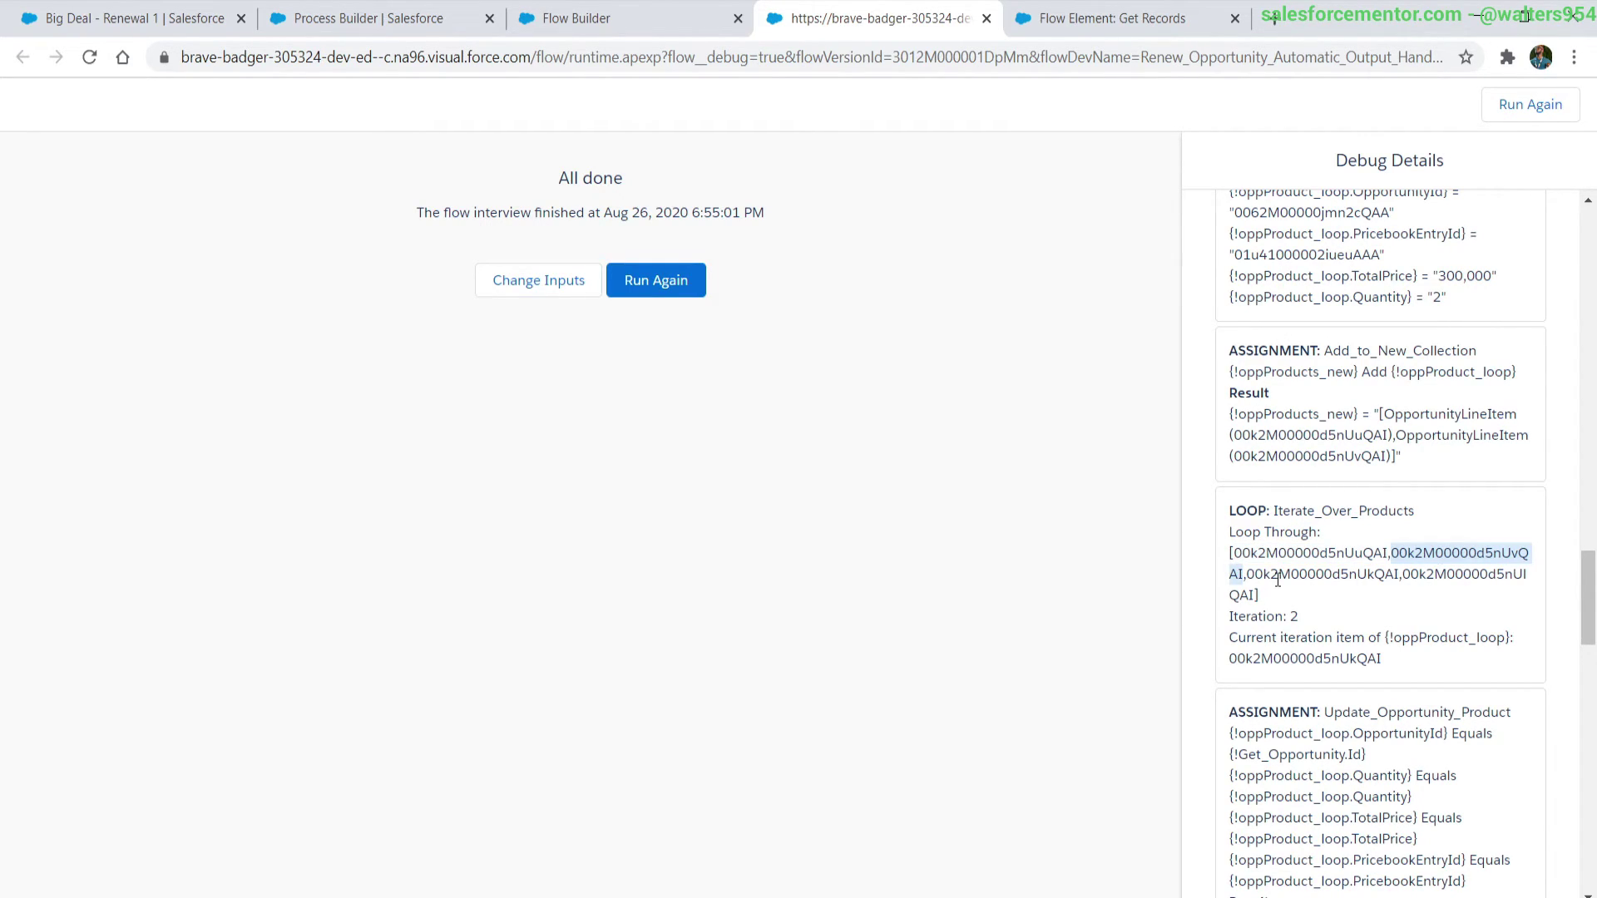
{"action": "double_click", "coordinate": [1378, 582]}
{"action": "double_click", "coordinate": [1428, 580]}
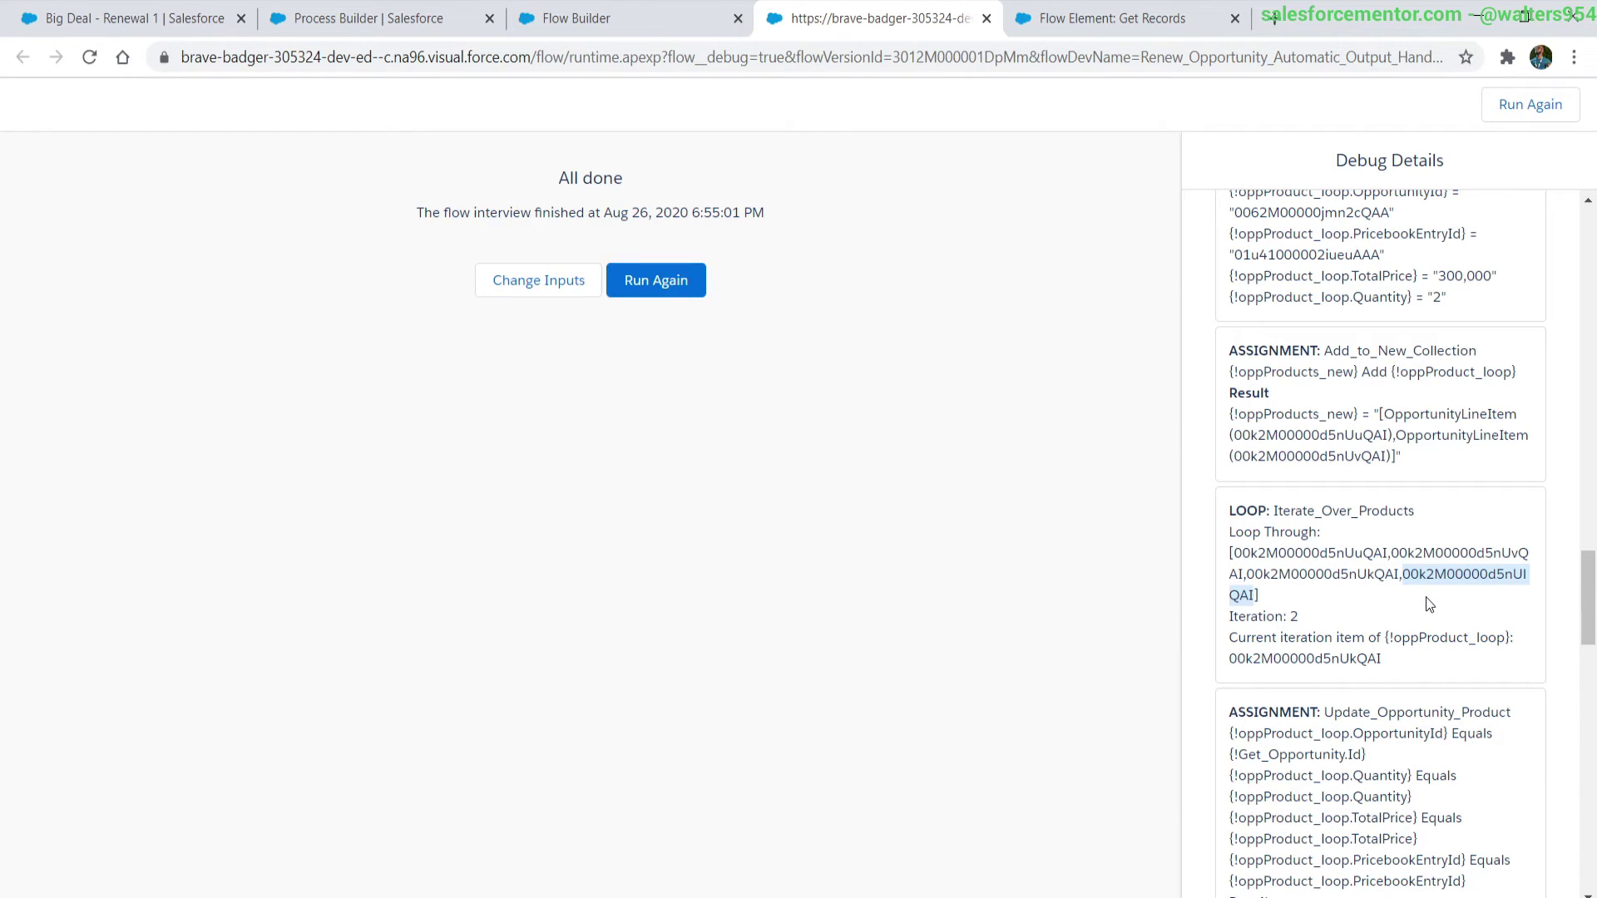
{"action": "left_click", "coordinate": [551, 312]}
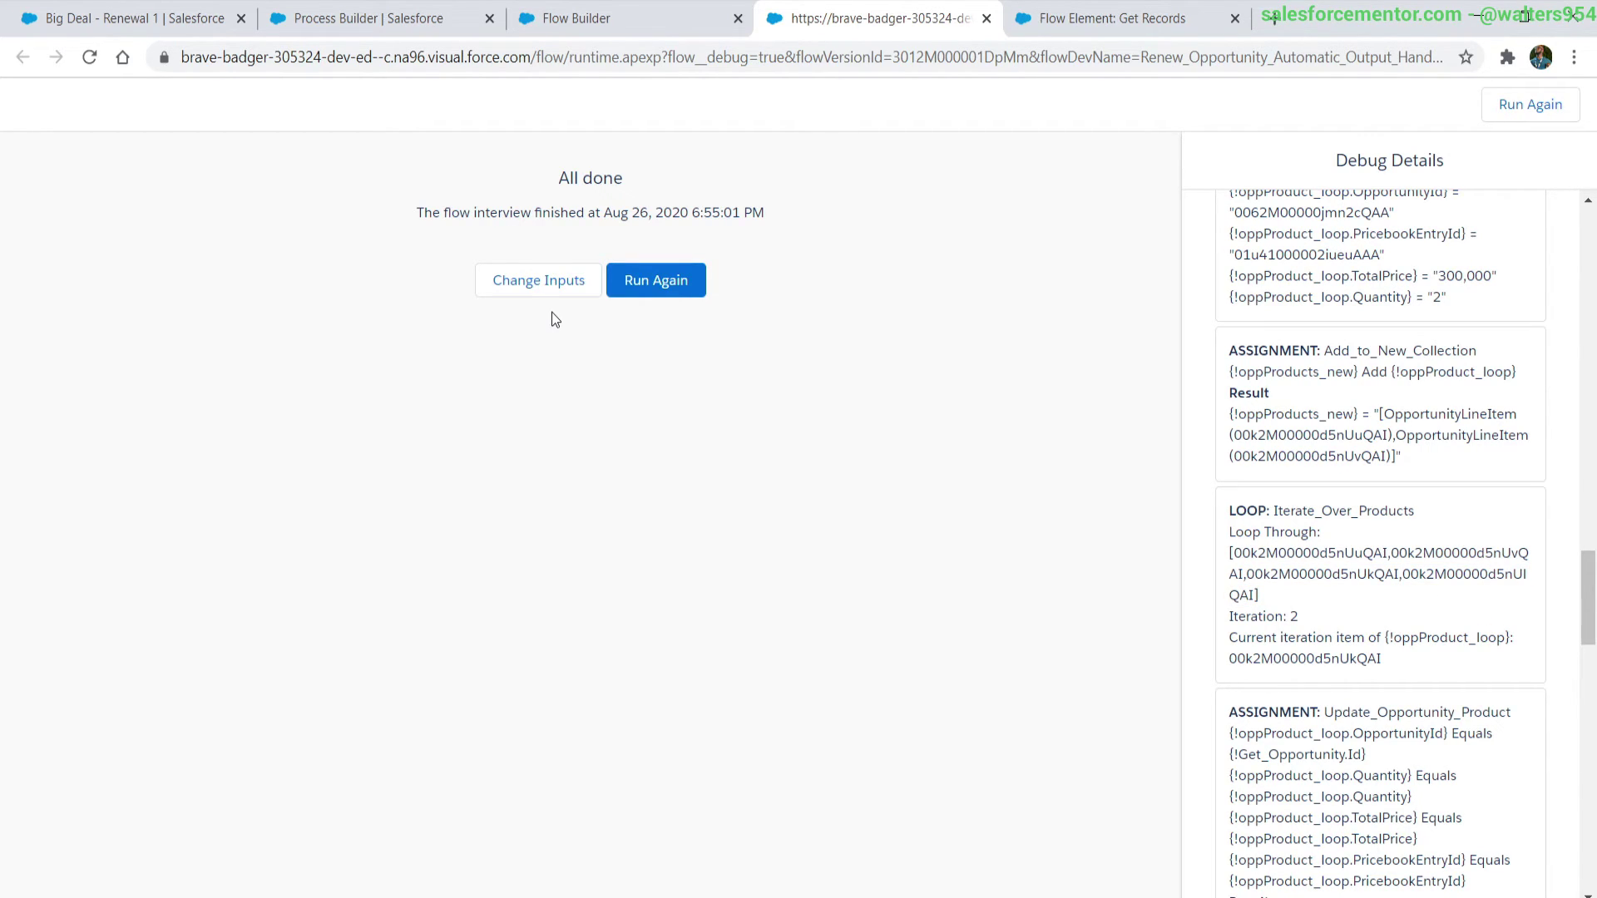
- Return to Flow Builder and activate version 7 of the Renew Opportunity flow
{"action": "left_click", "coordinate": [618, 30]}
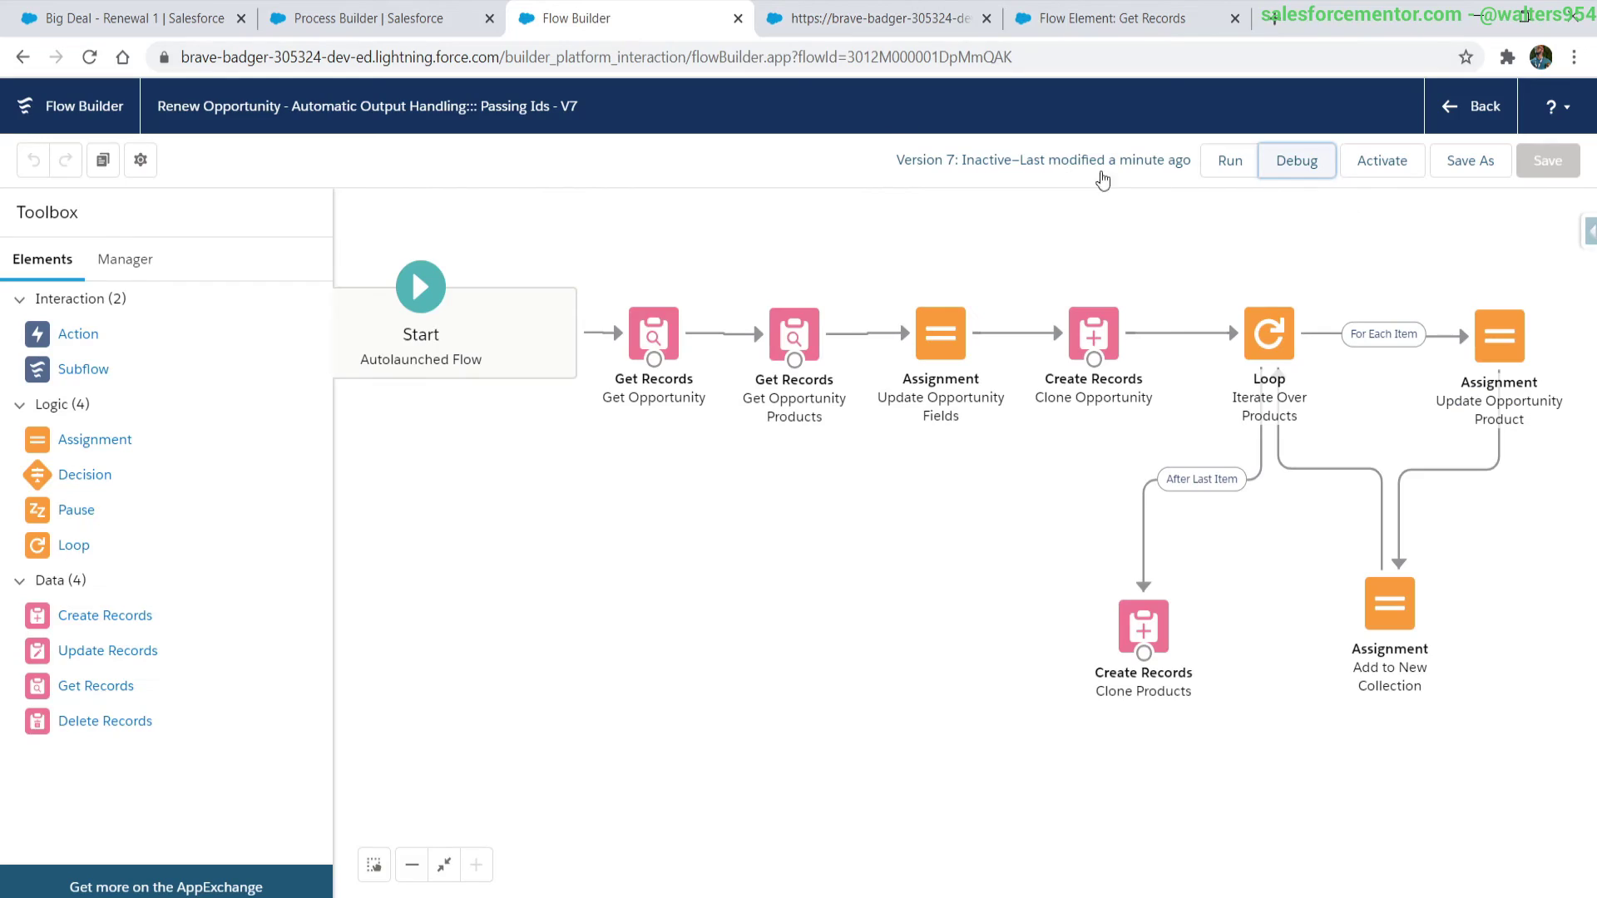
{"action": "left_click", "coordinate": [1377, 163]}
- Set the Big Deal - Renewal 1 opportunity back to Negotiation/Review and close it again as Closed Won without a close reason
{"action": "left_click", "coordinate": [121, 25]}
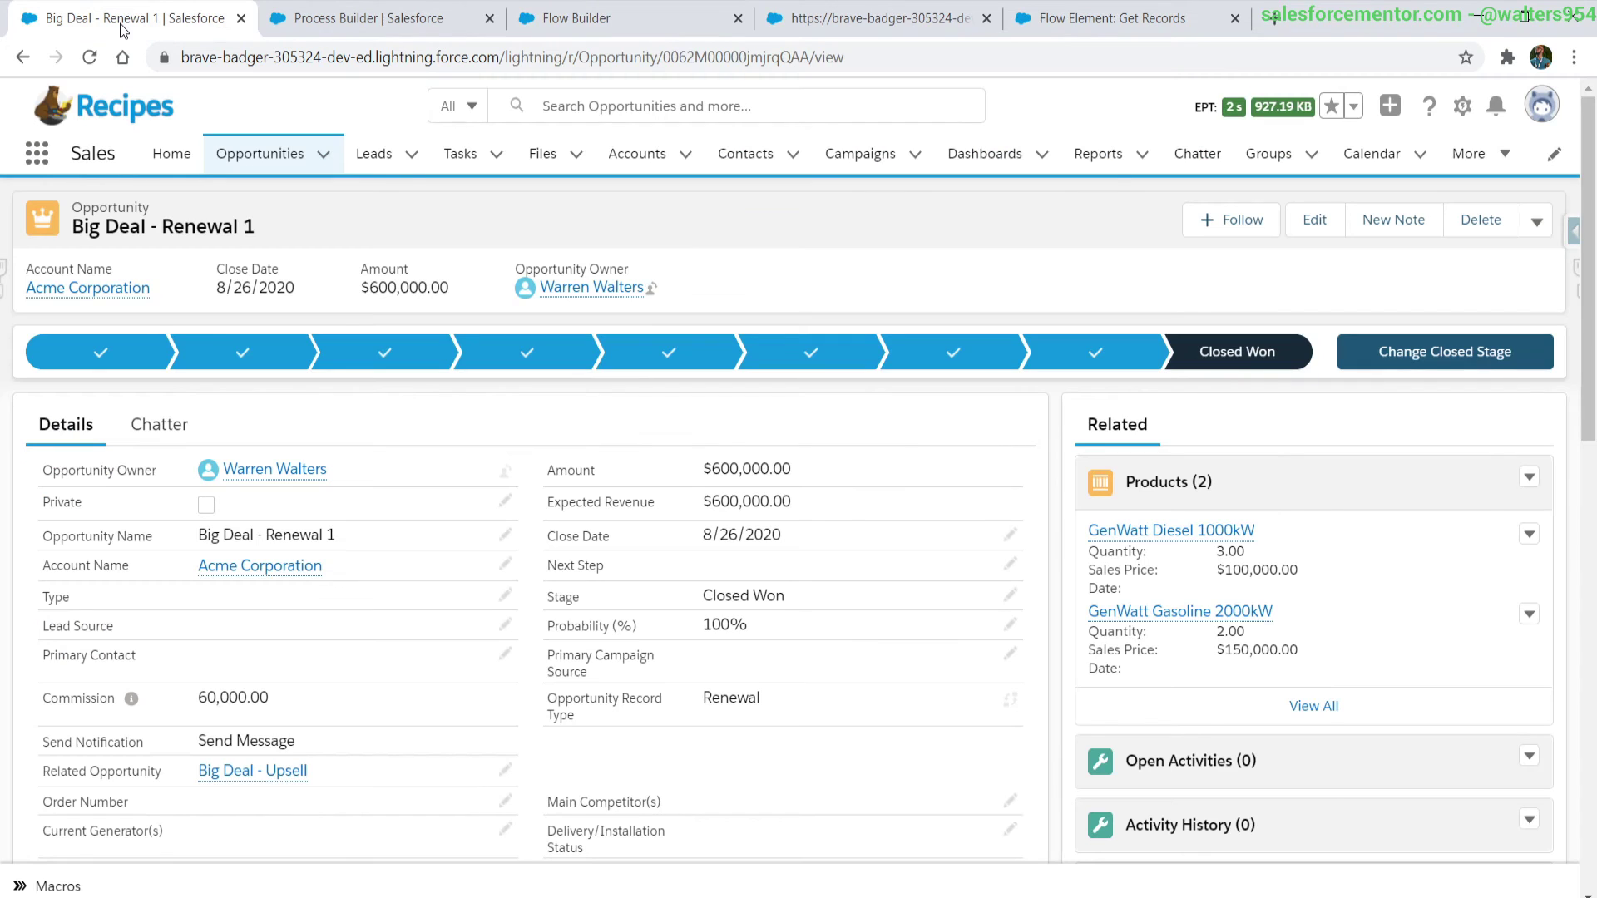
{"action": "left_click", "coordinate": [1095, 352]}
{"action": "left_click", "coordinate": [1445, 352]}
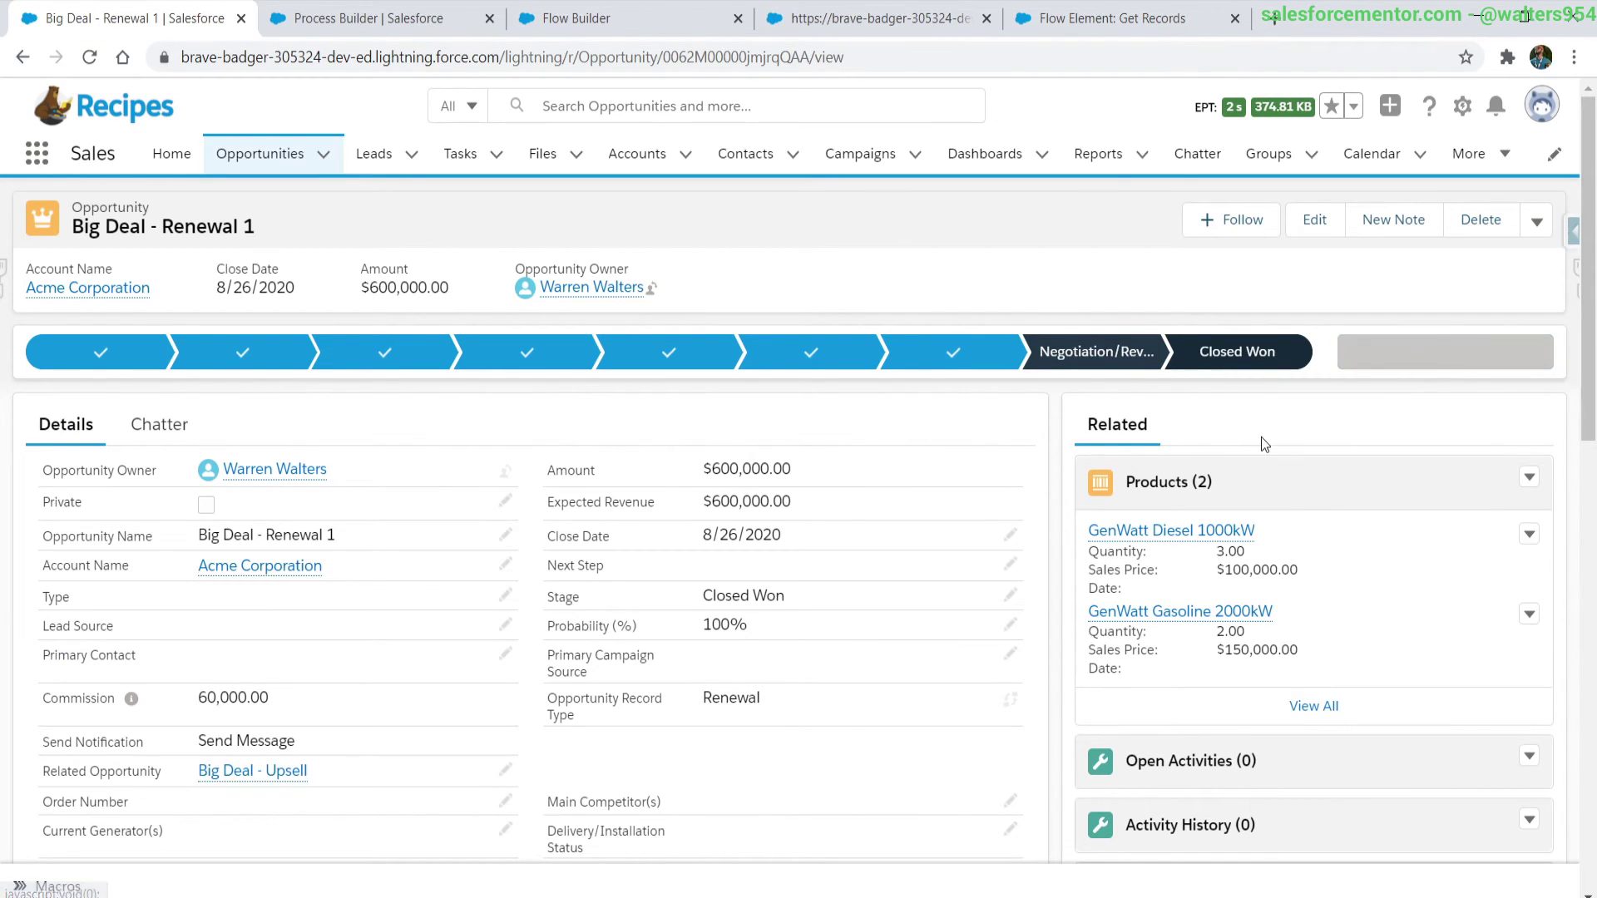
{"action": "left_click", "coordinate": [1253, 366]}
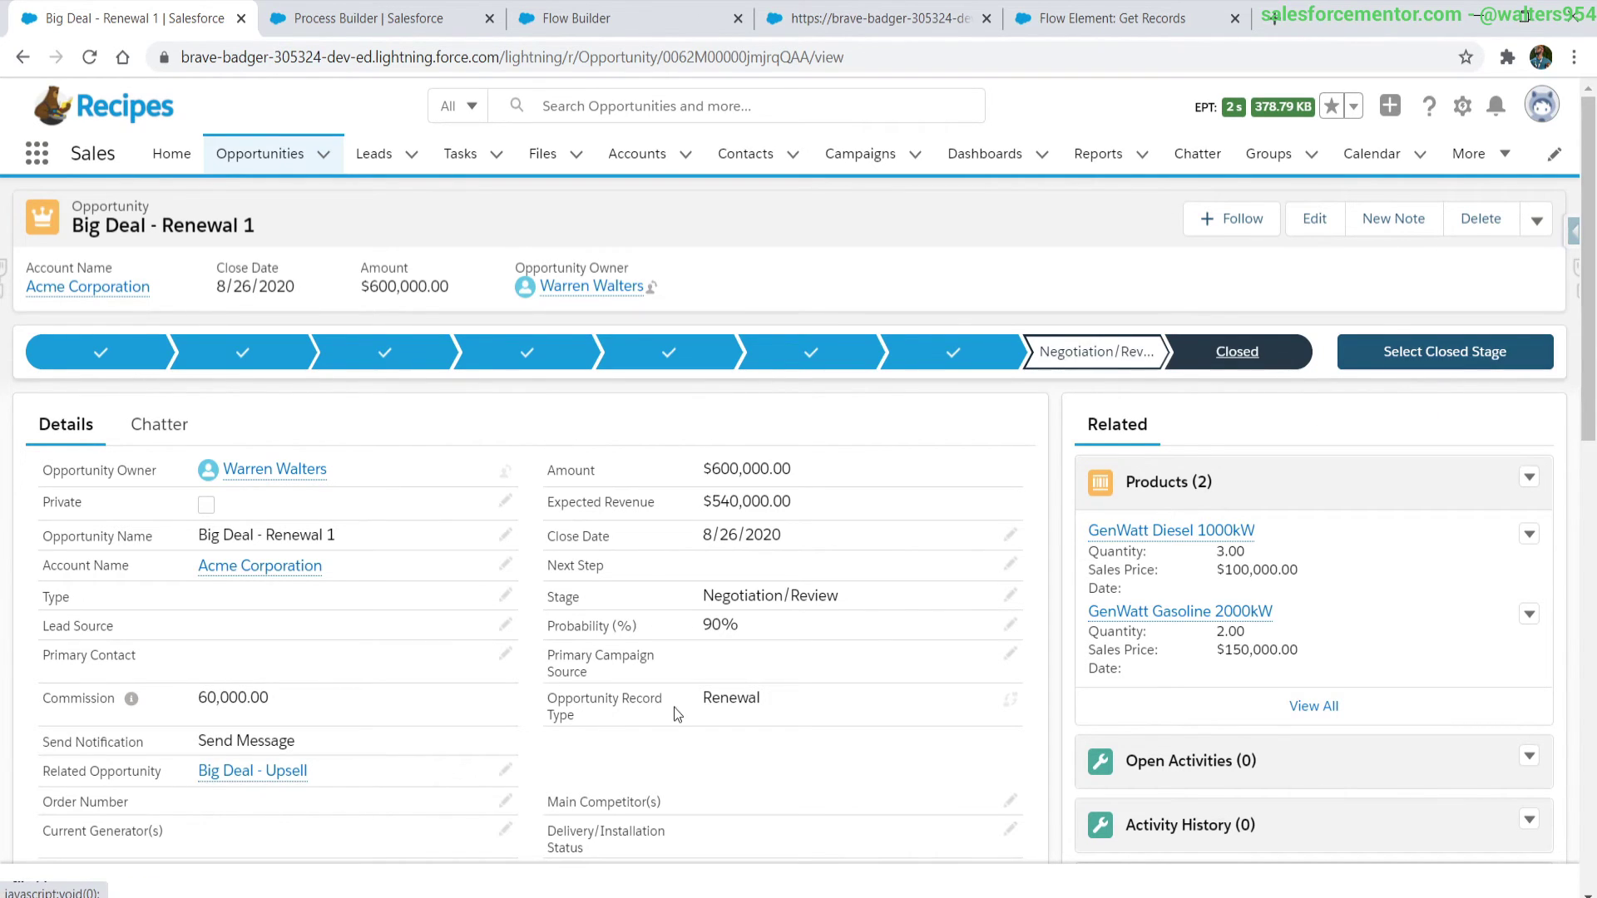
{"action": "left_click", "coordinate": [1365, 360]}
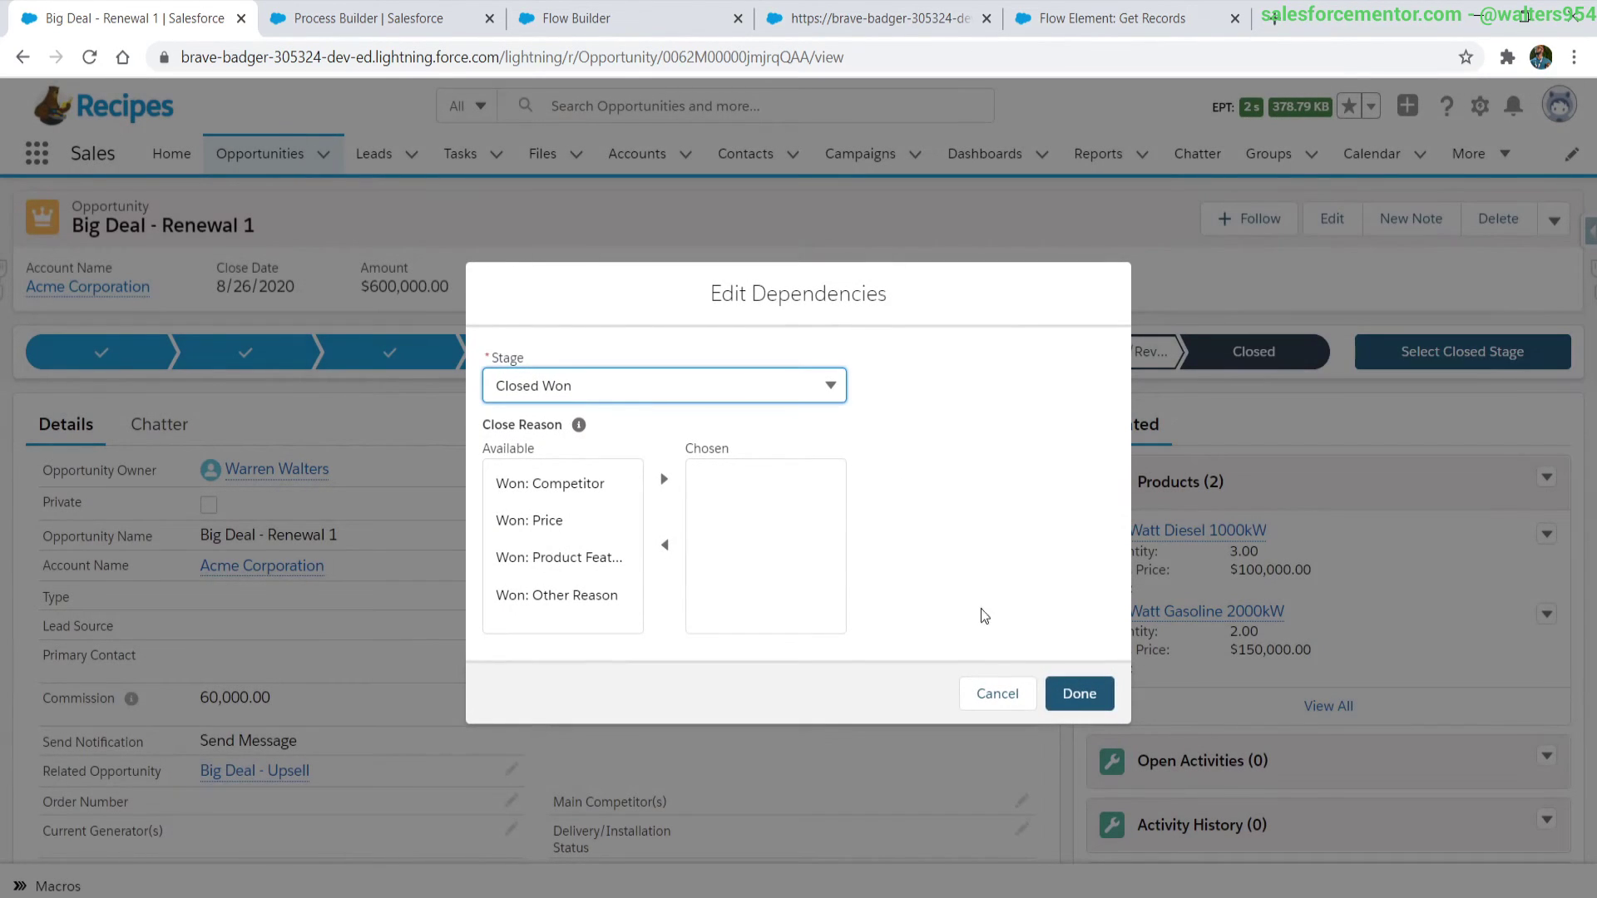
{"action": "left_click", "coordinate": [1075, 696]}
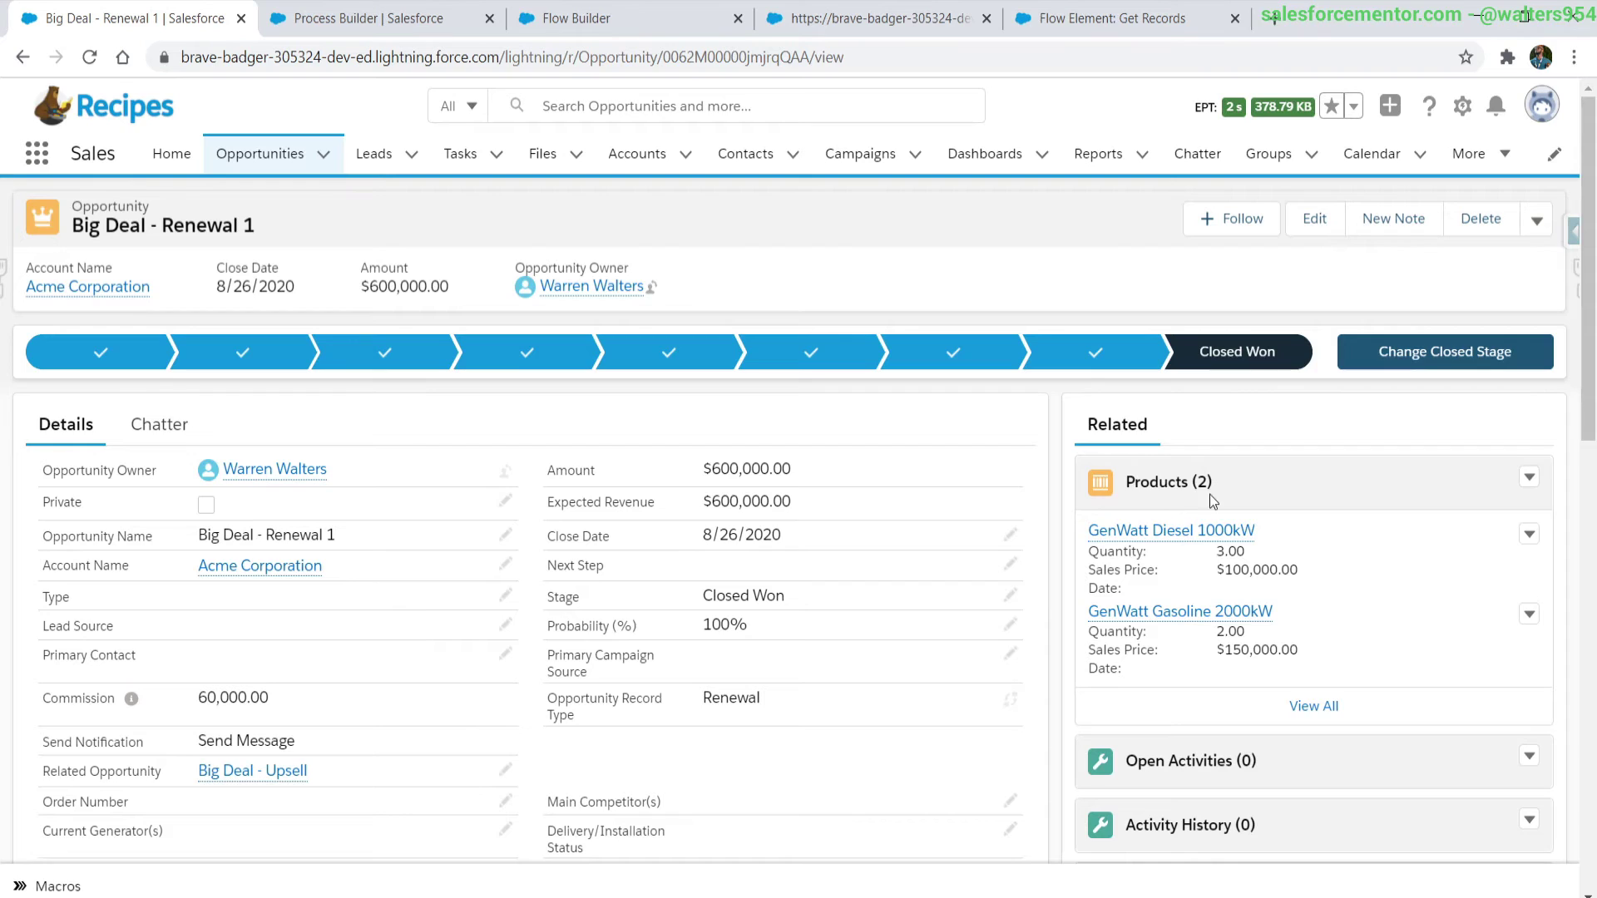
- Check the products of the related Big Deal - Upsell opportunity, and rename the cloned Prospecting opportunity as Big Deal - Renewal 2
{"action": "left_click", "coordinate": [241, 773]}
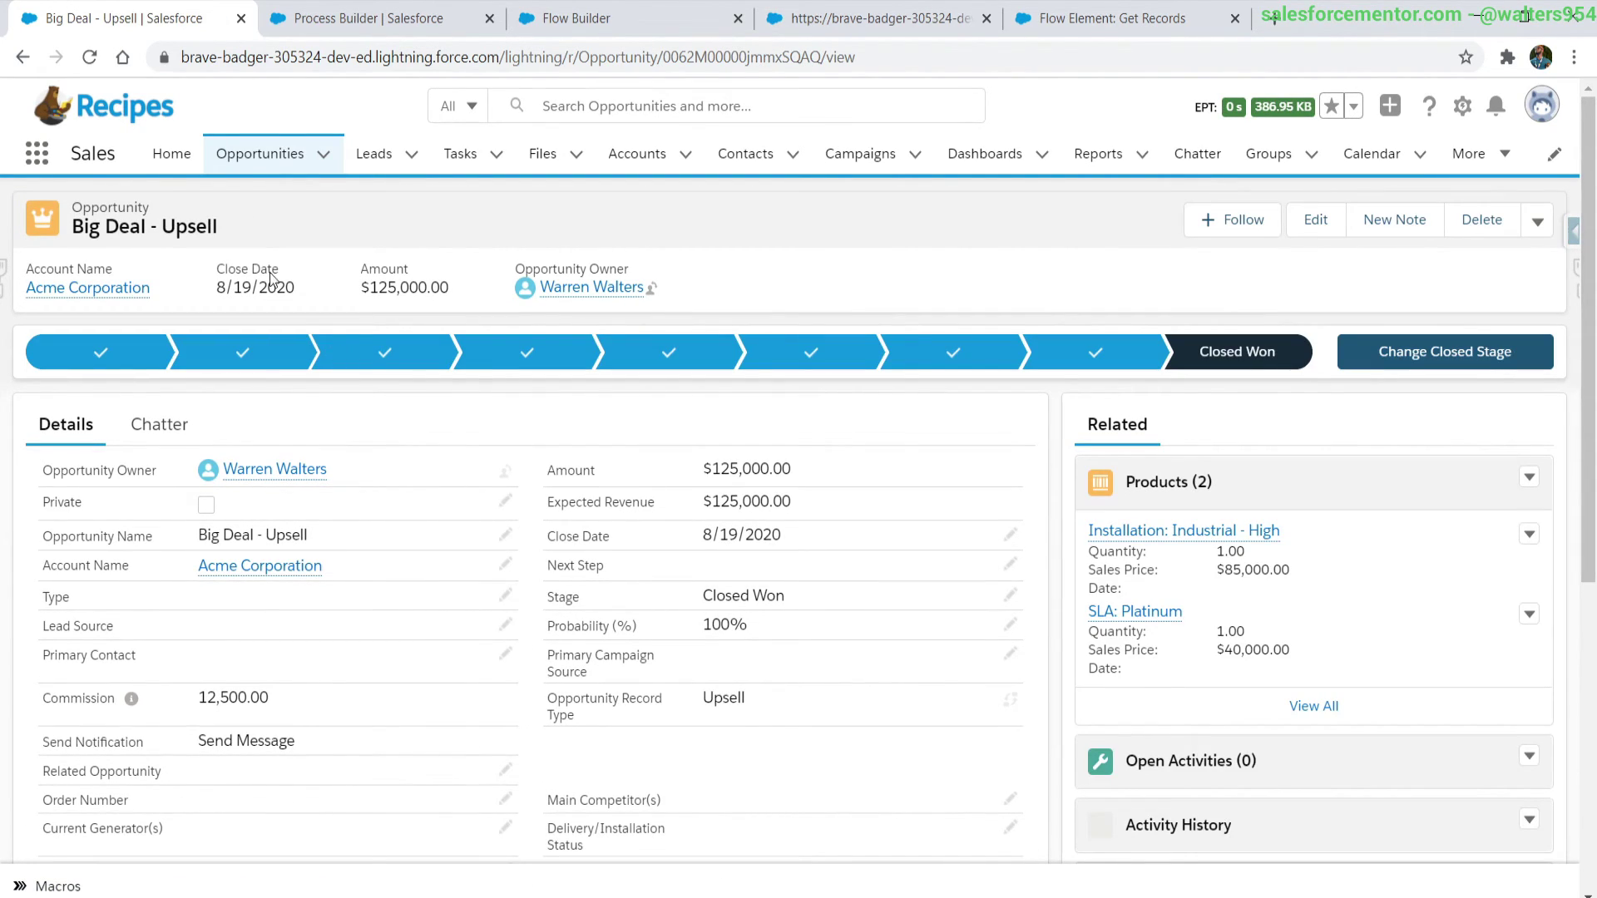
{"action": "left_click", "coordinate": [232, 158]}
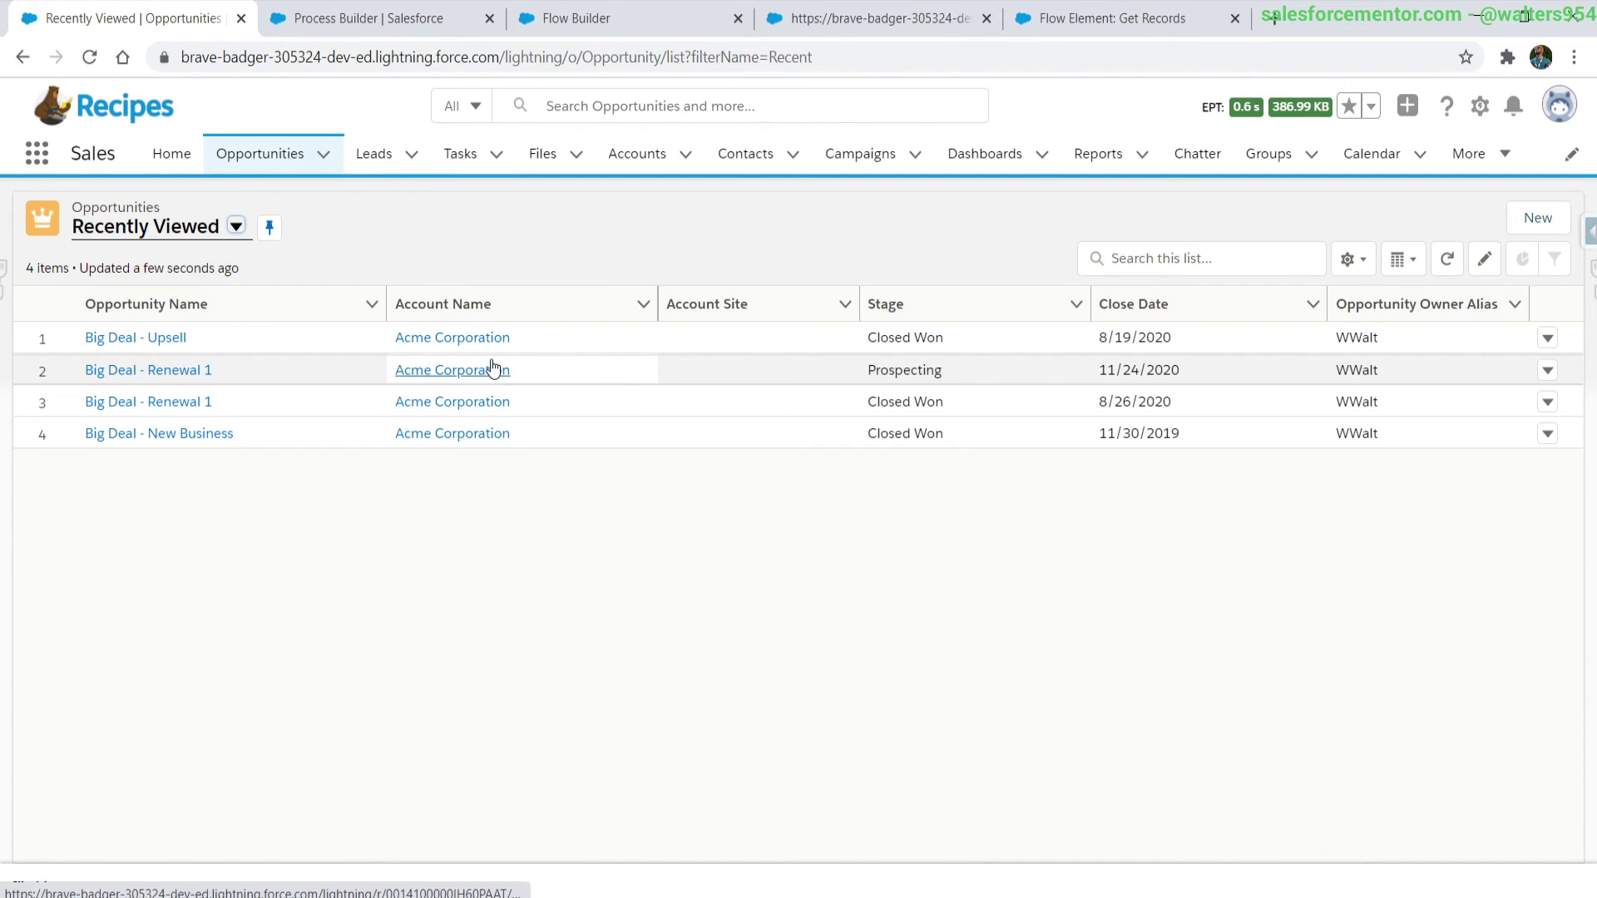
{"action": "left_click", "coordinate": [95, 373]}
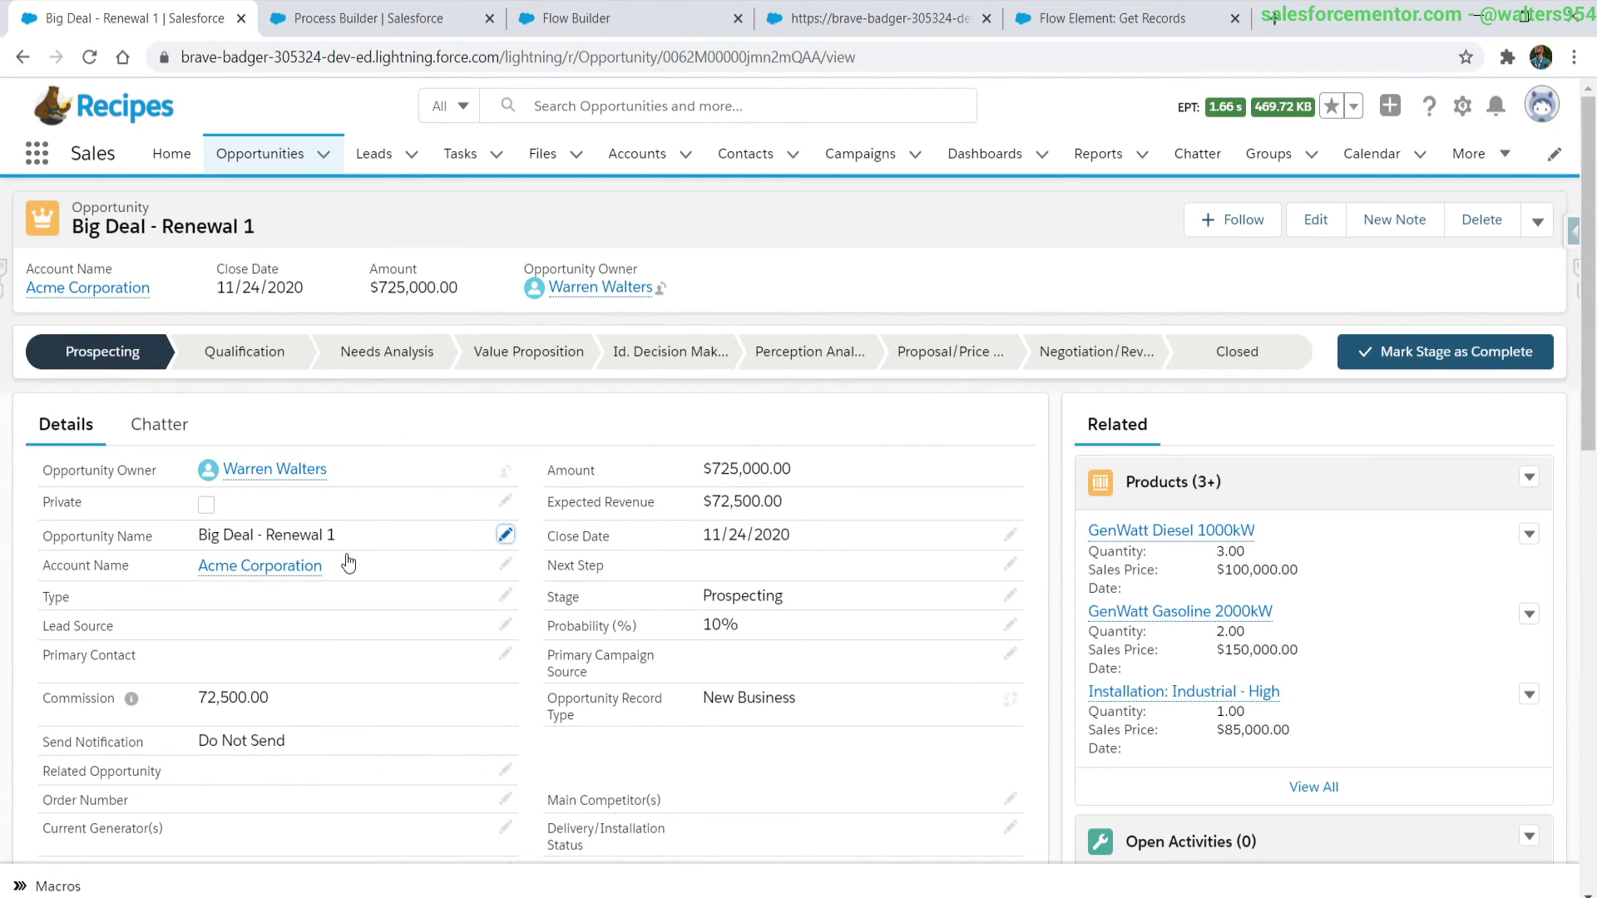
{"action": "double_click", "coordinate": [366, 568]}
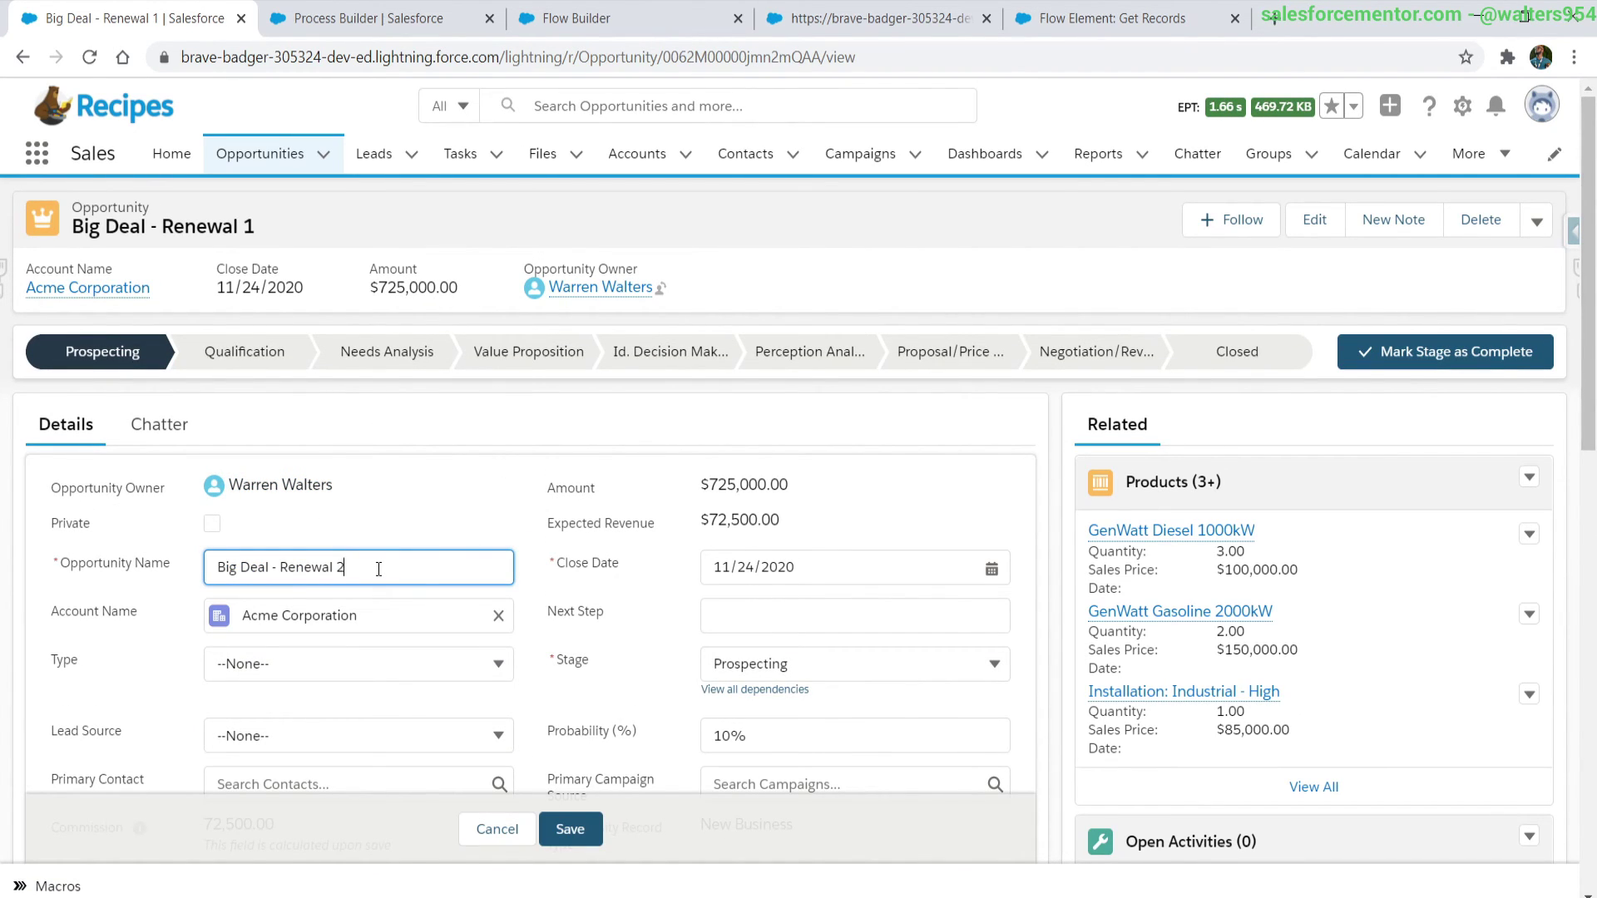
{"action": "left_click", "coordinate": [573, 830]}
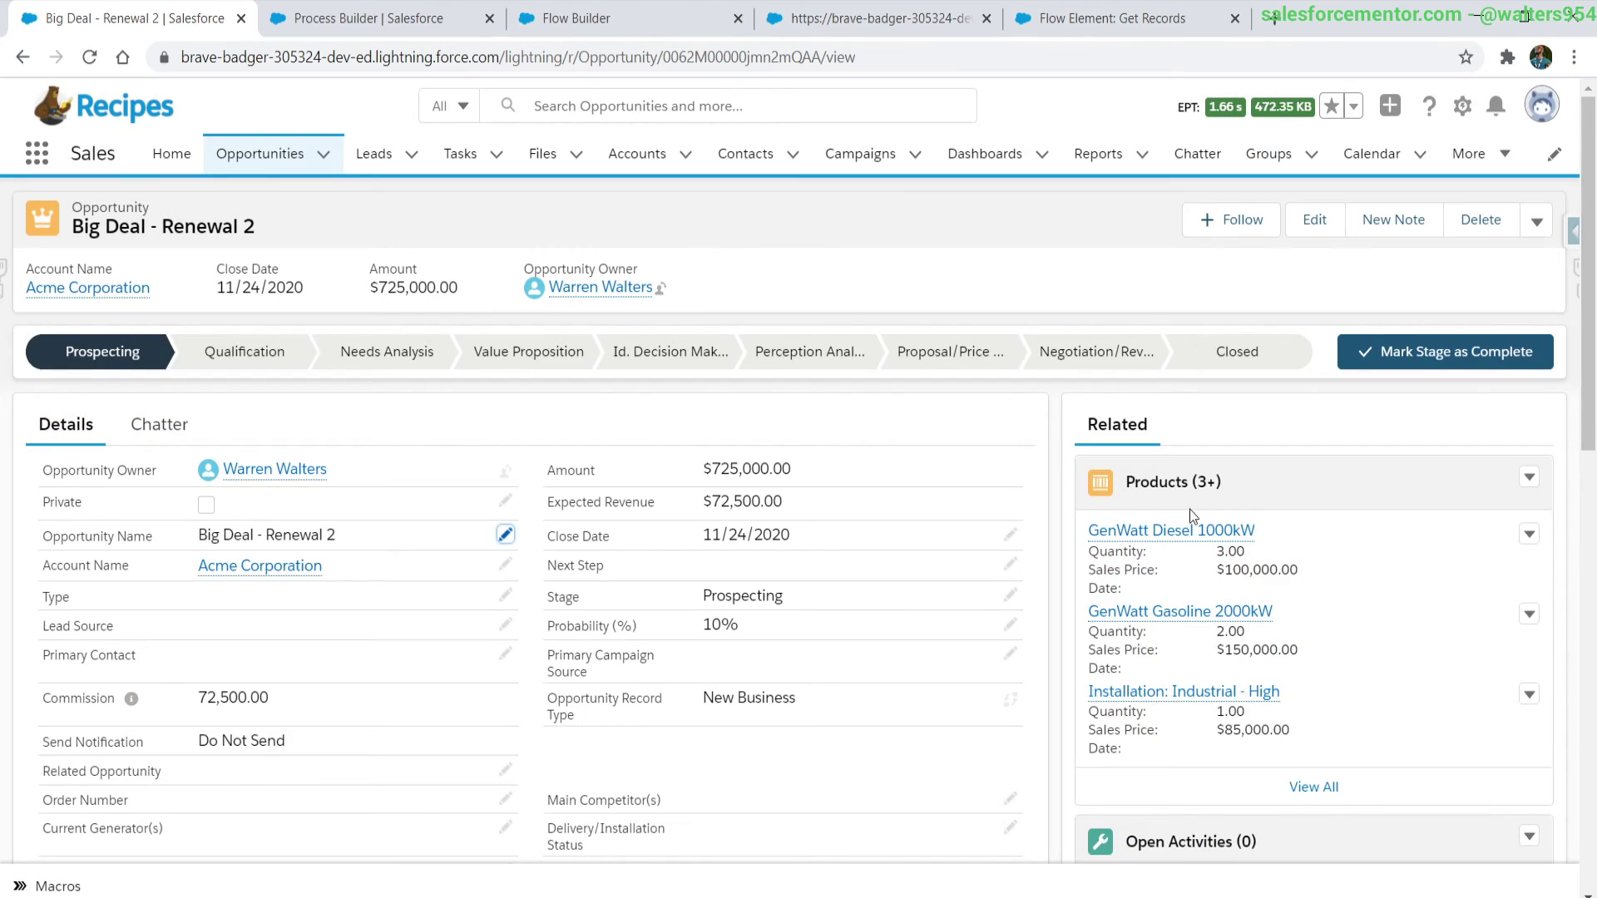
- Review the full product list of Big Deal - Renewal 2 and return to the opportunity's details
{"action": "left_click", "coordinate": [1328, 788]}
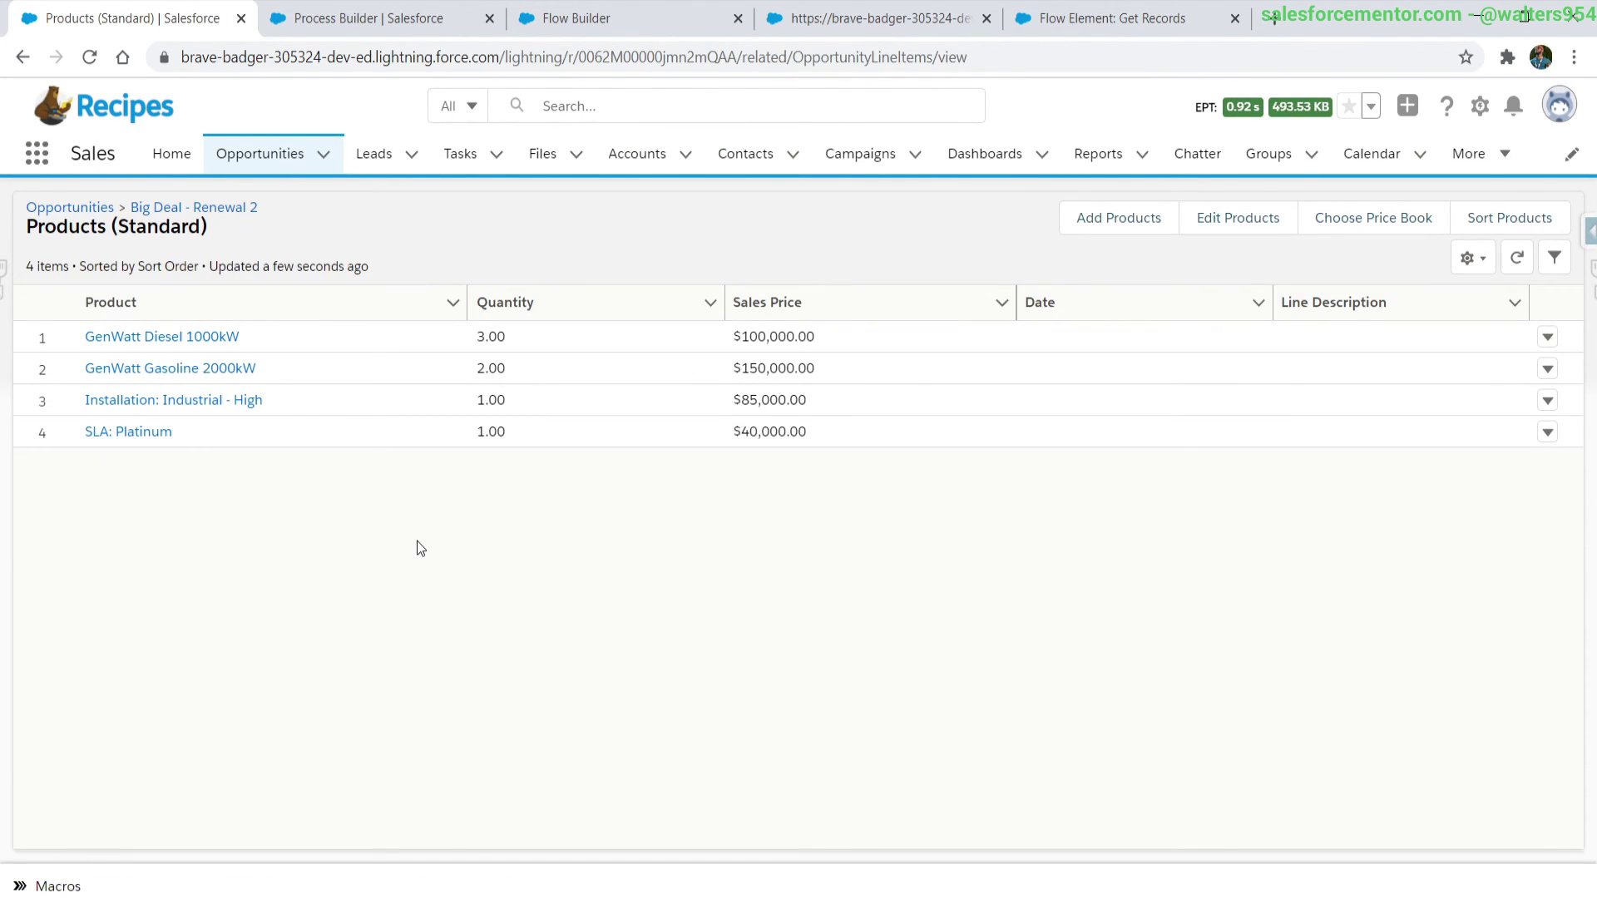
{"action": "left_click", "coordinate": [167, 210]}
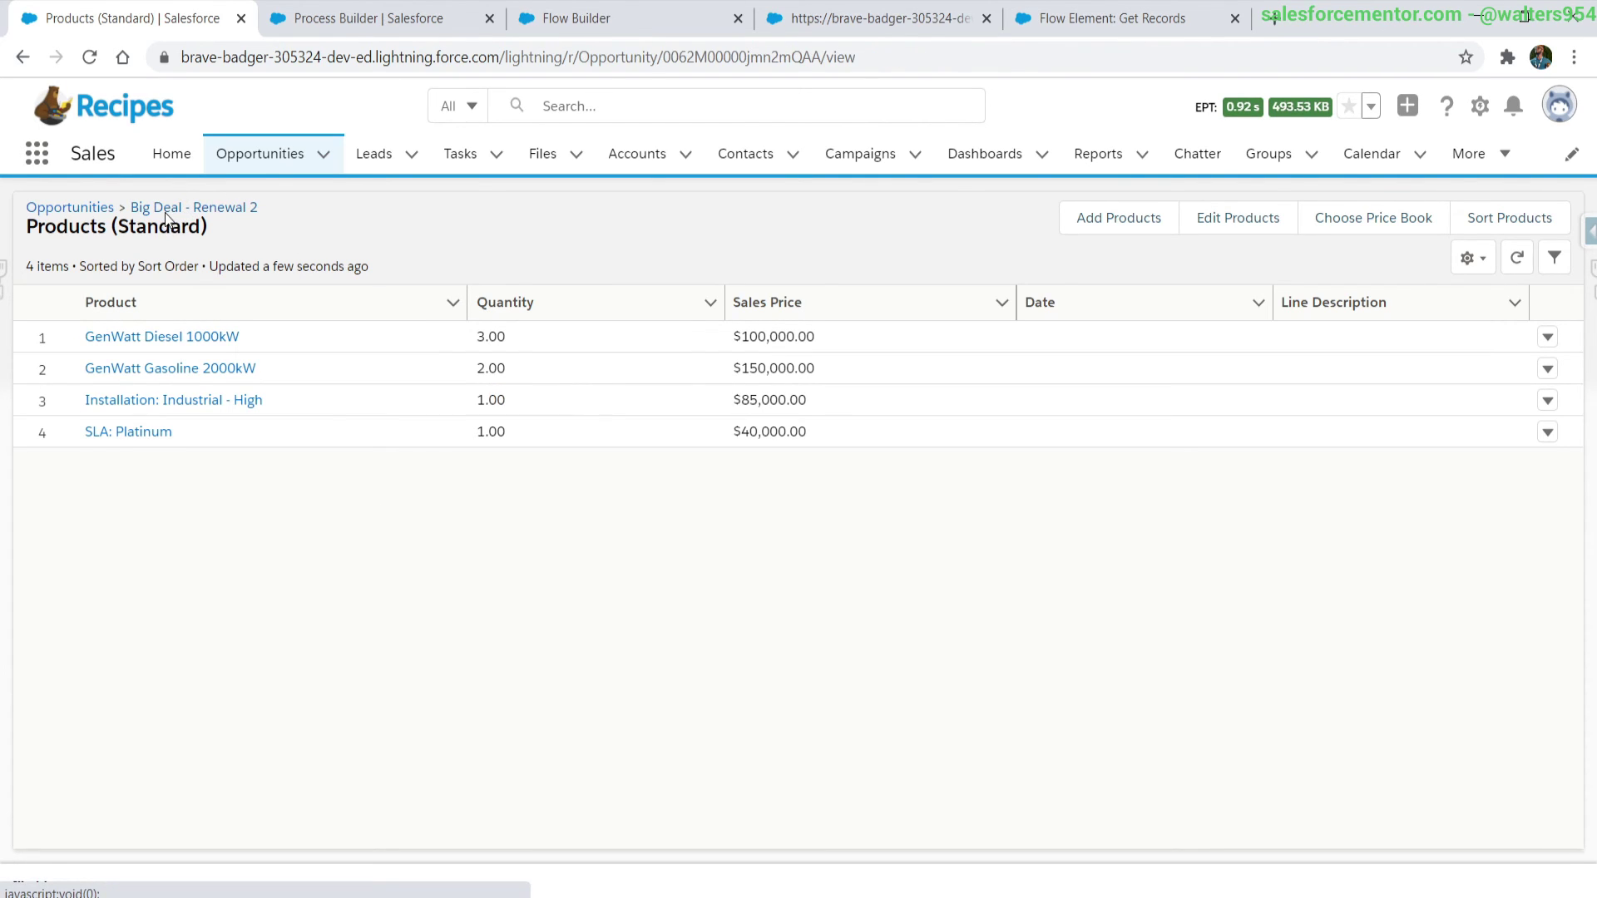
{"action": "scroll", "coordinate": [231, 582], "scroll_direction": "down", "scroll_amount": 1}
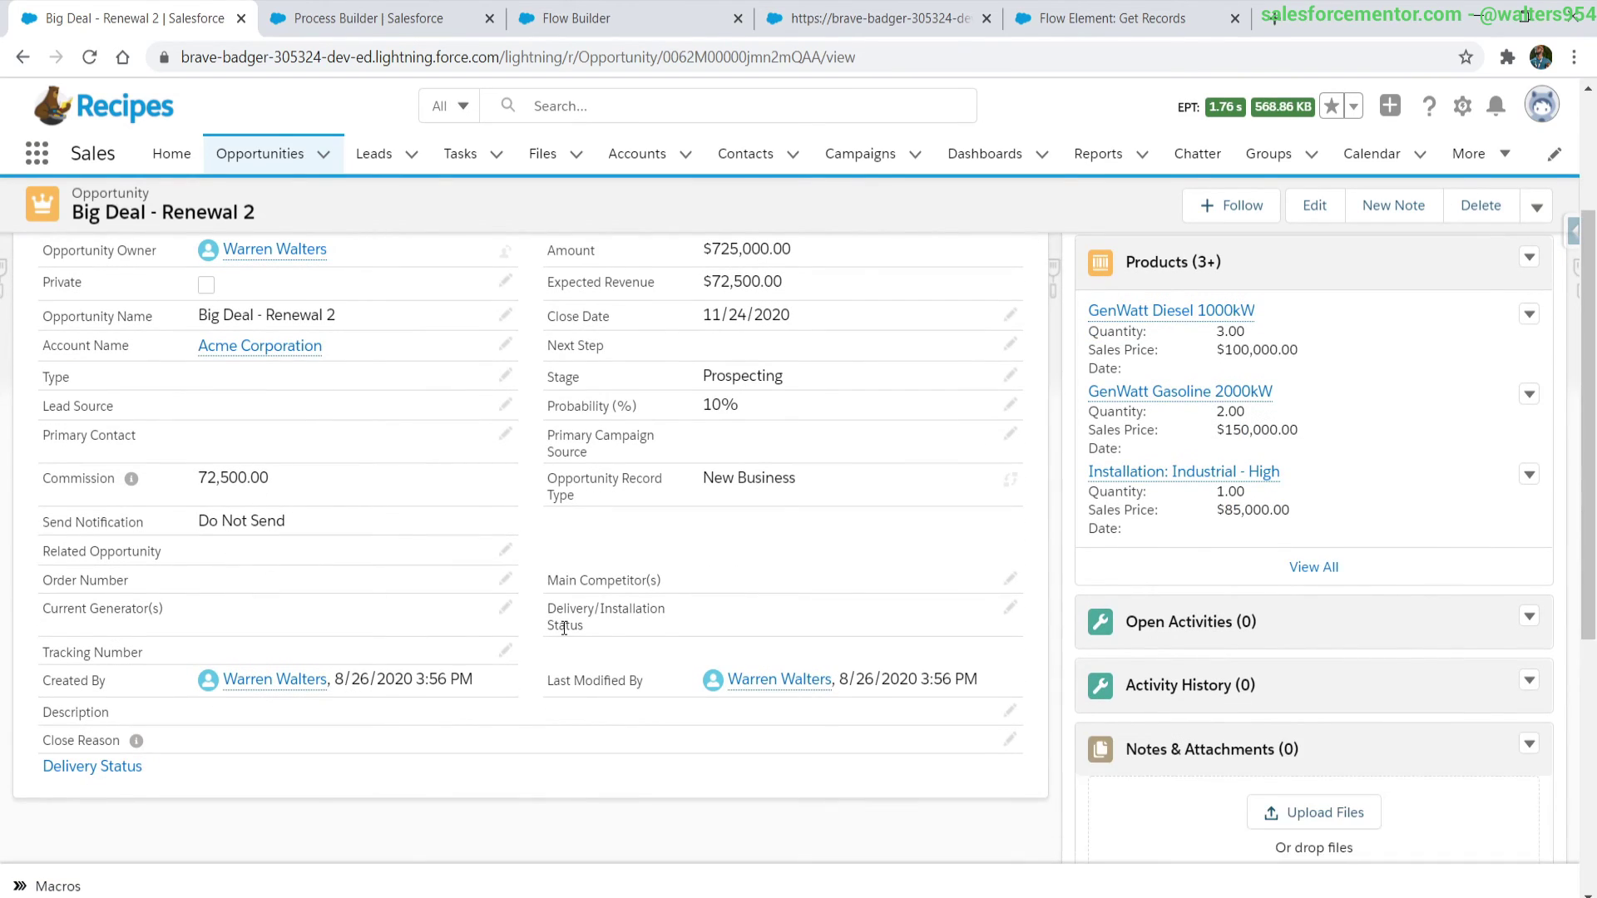